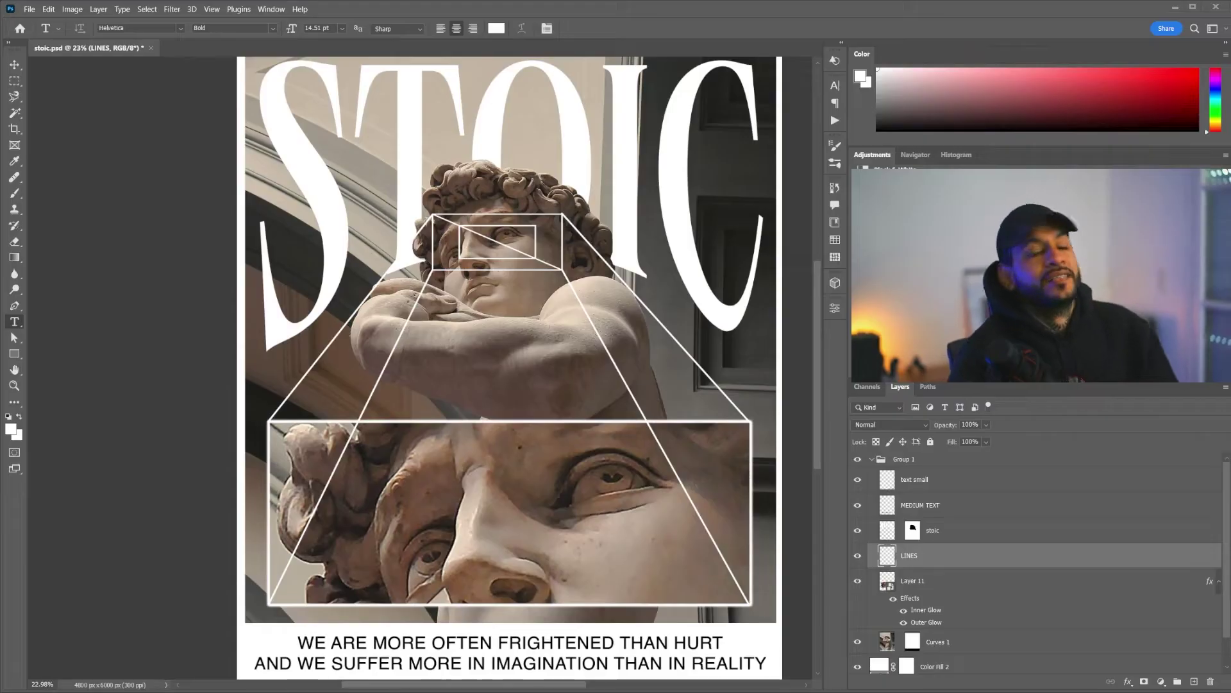
scroll(660, 277, "down", 1)
scroll(661, 276, "down", 3)
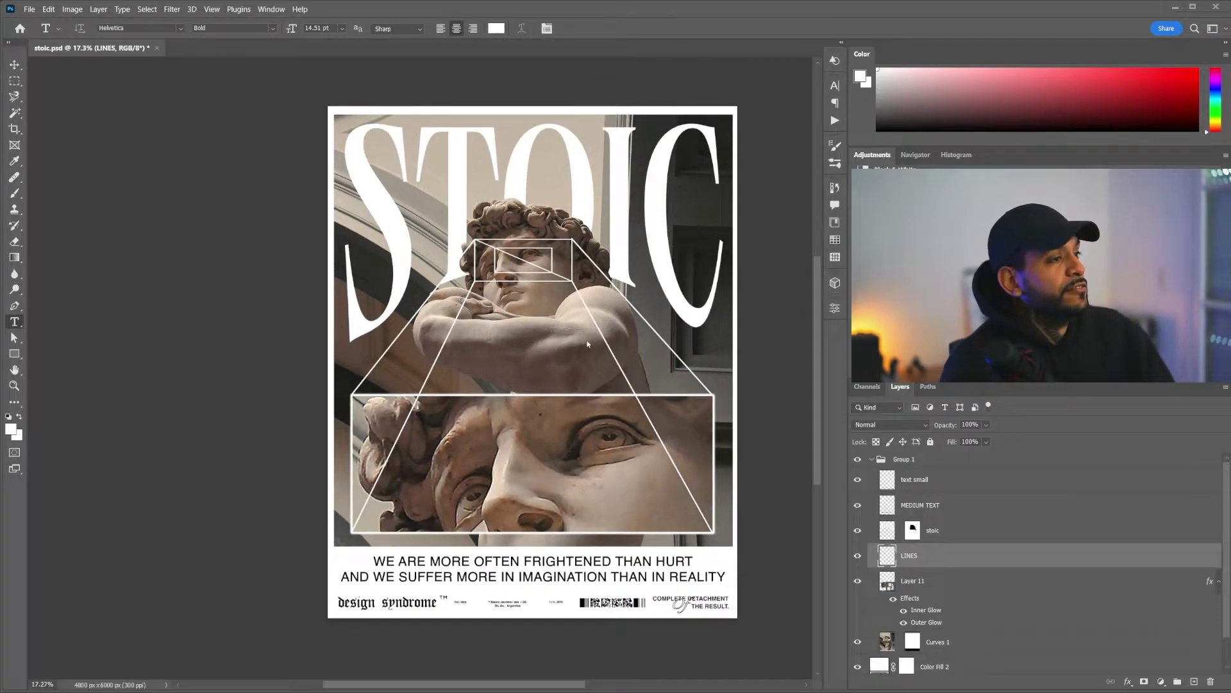
scroll(613, 402, "up", 2)
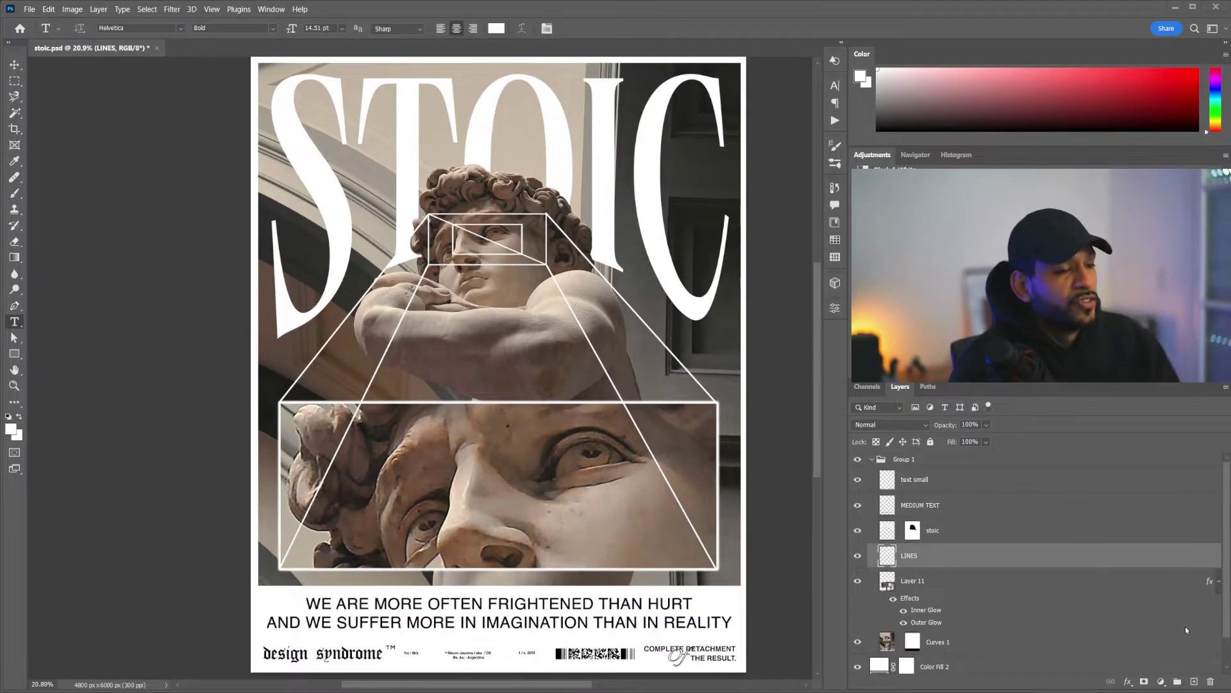
scroll(647, 566, "down", 1)
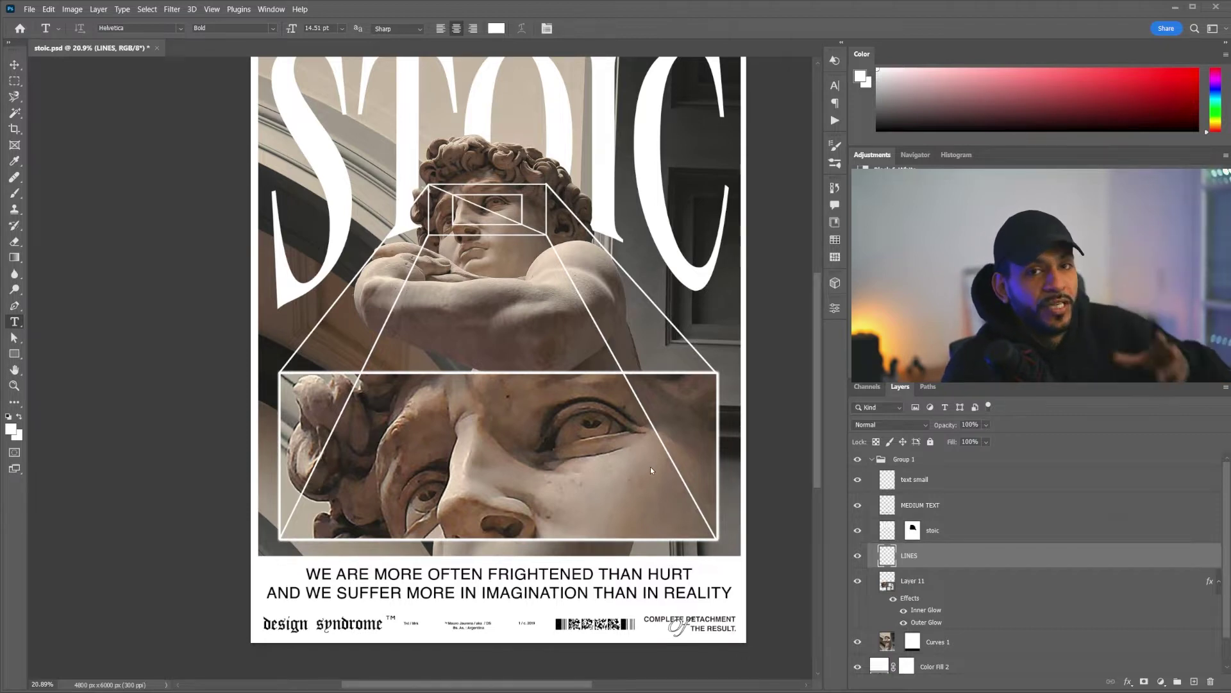
scroll(540, 496, "up", 3)
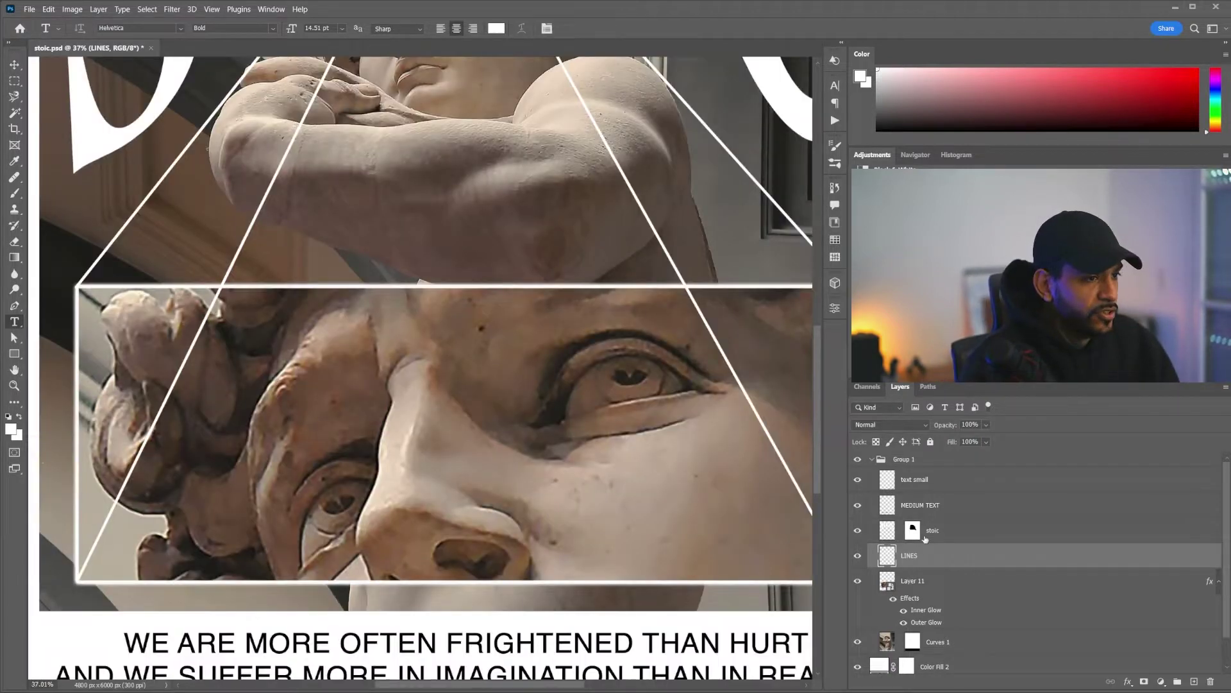
Apply a slight Gaussian blur to the text small and MEDIUM TEXT layers
left_click(931, 486)
left_click(171, 8)
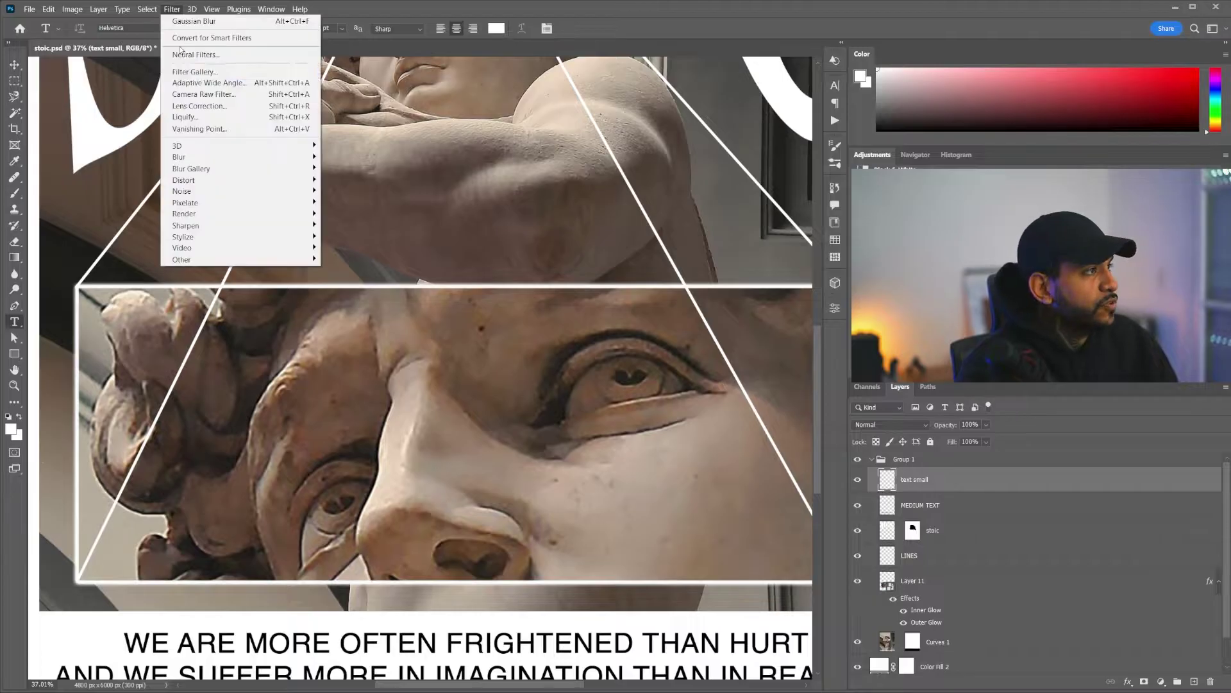
left_click(351, 195)
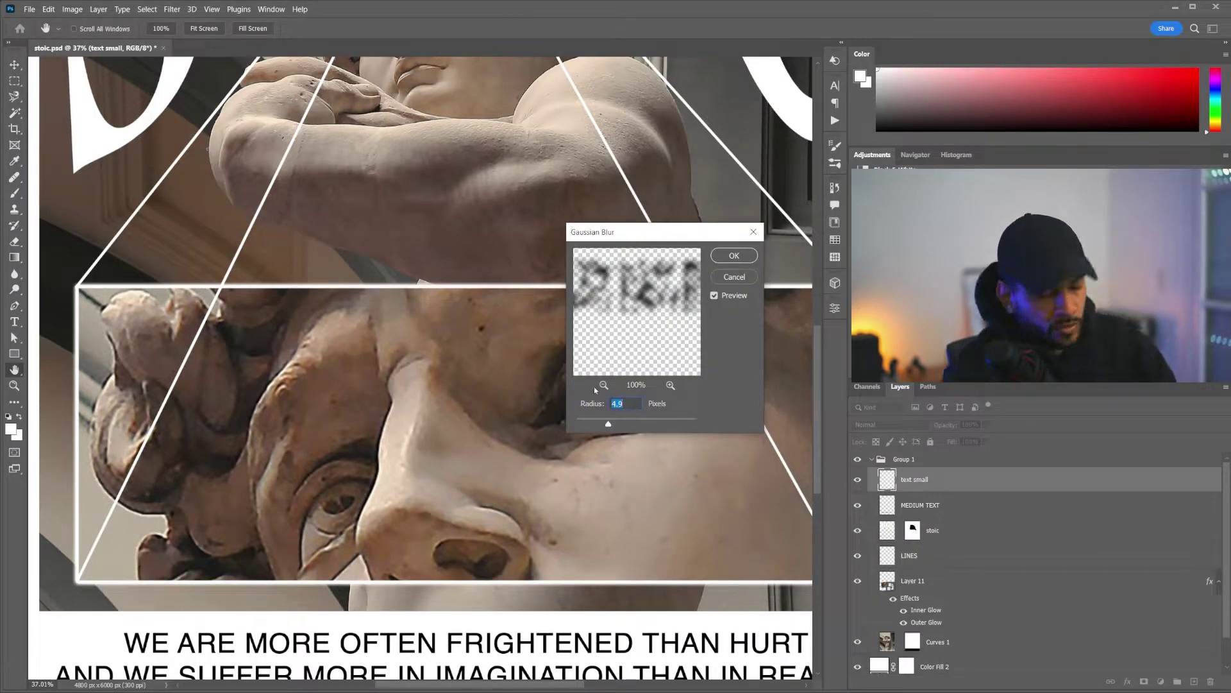
key("Return")
scroll(594, 386, "down", 2)
scroll(593, 386, "down", 1)
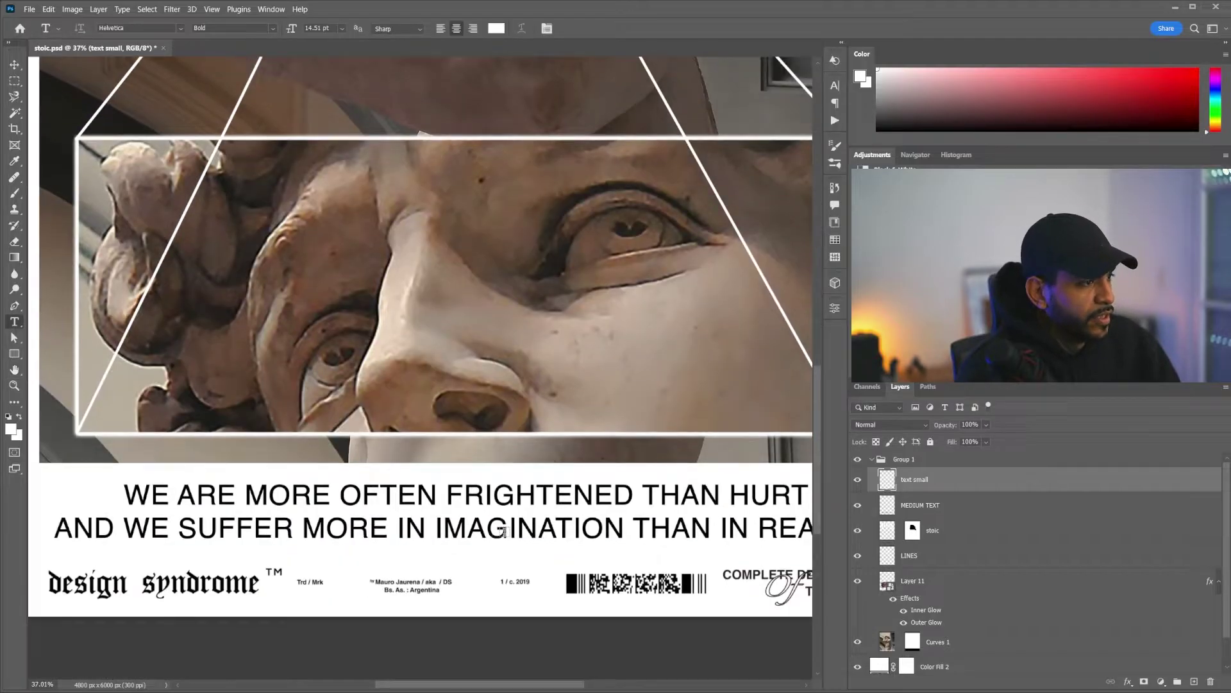
scroll(594, 386, "up", 2)
key("alt+bracketleft")
left_click(170, 11)
mouse_move(180, 157)
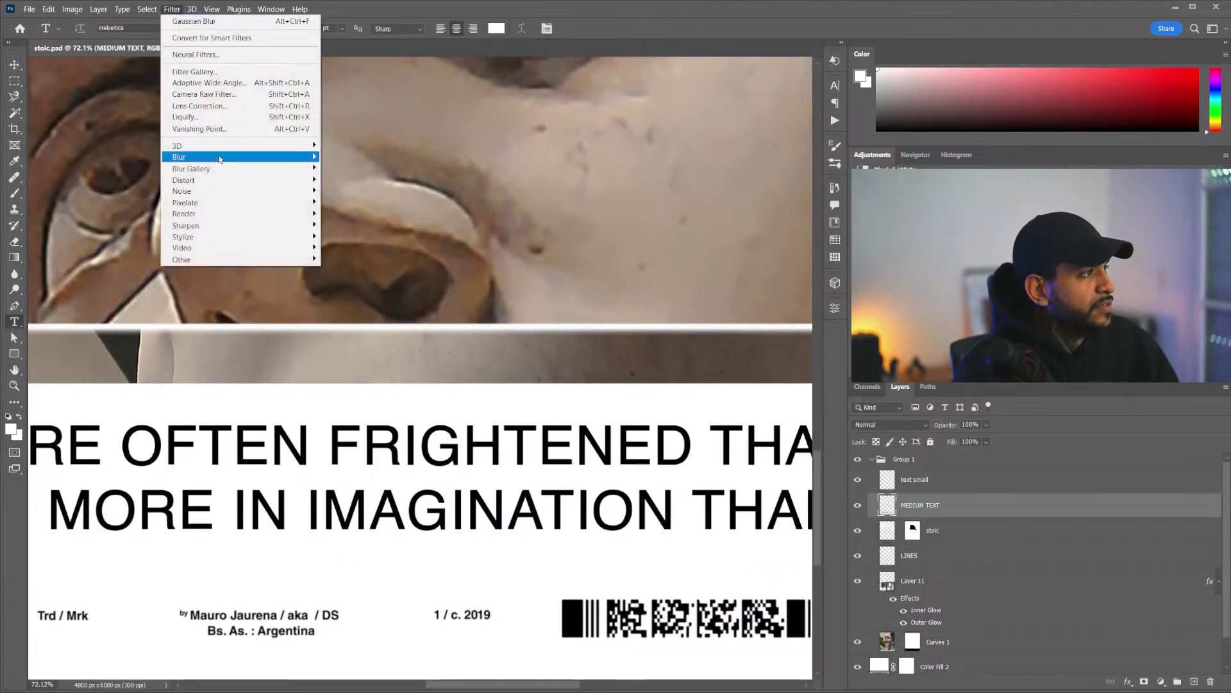
left_click(356, 204)
key("Return")
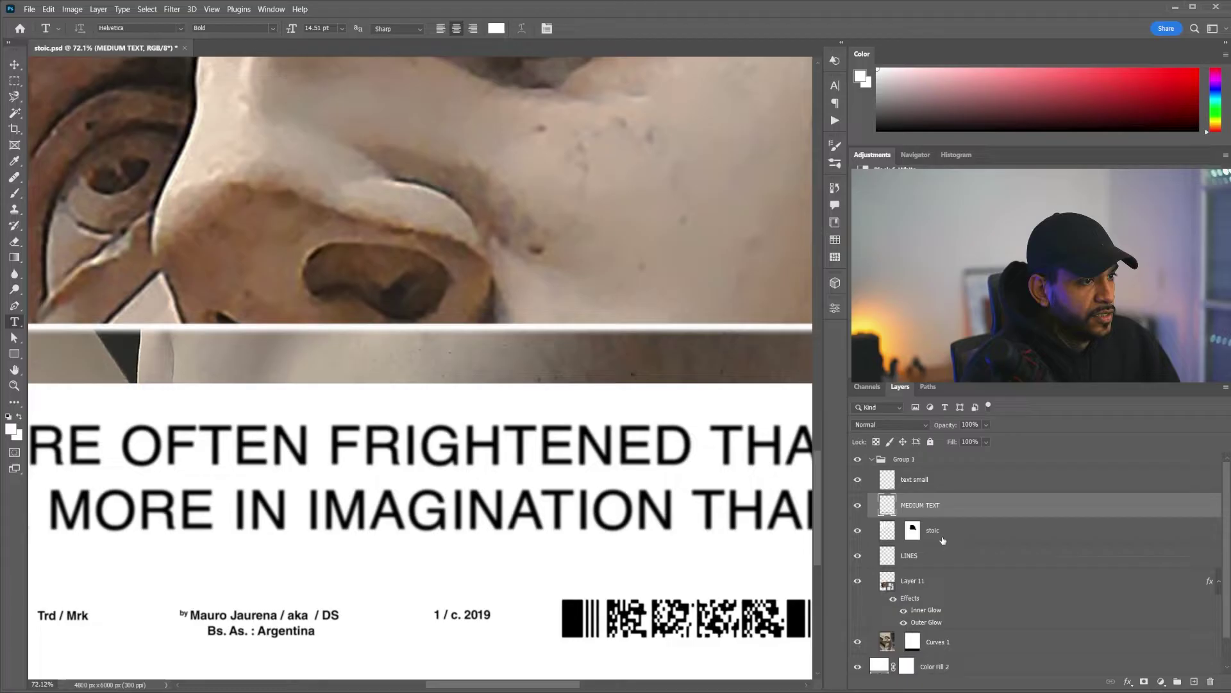
Apply the same slight Gaussian blur to the STOIC title and LINES layers
left_click(948, 539)
left_click(172, 8)
mouse_move(179, 157)
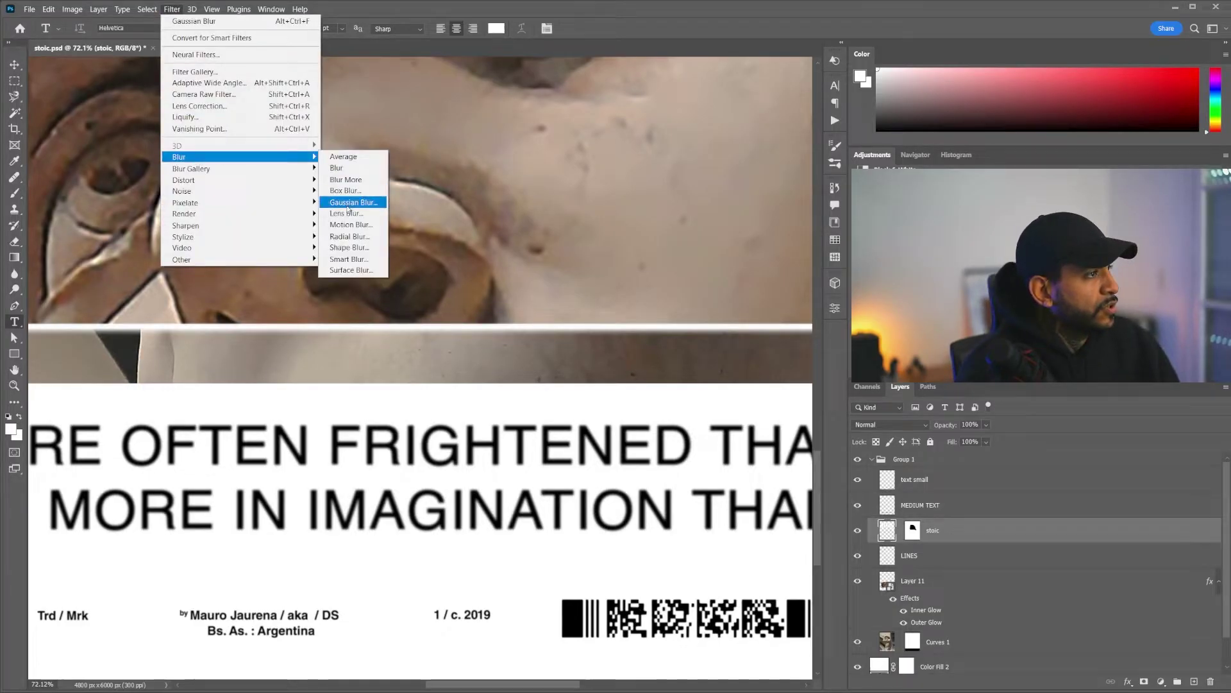
left_click(348, 203)
key("Return")
scroll(575, 289, "up", 3)
scroll(575, 182, "down", 3)
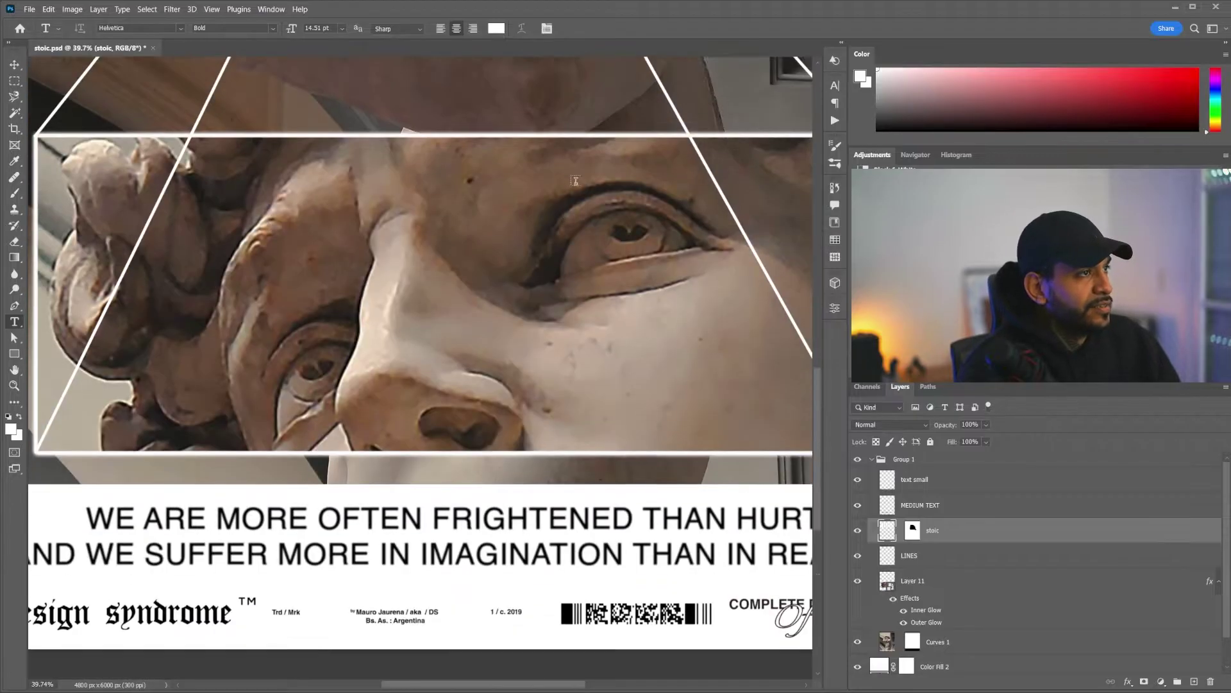
scroll(575, 181, "up", 3)
scroll(575, 180, "up", 2)
key("alt+bracketleft")
left_click(173, 9)
mouse_move(179, 156)
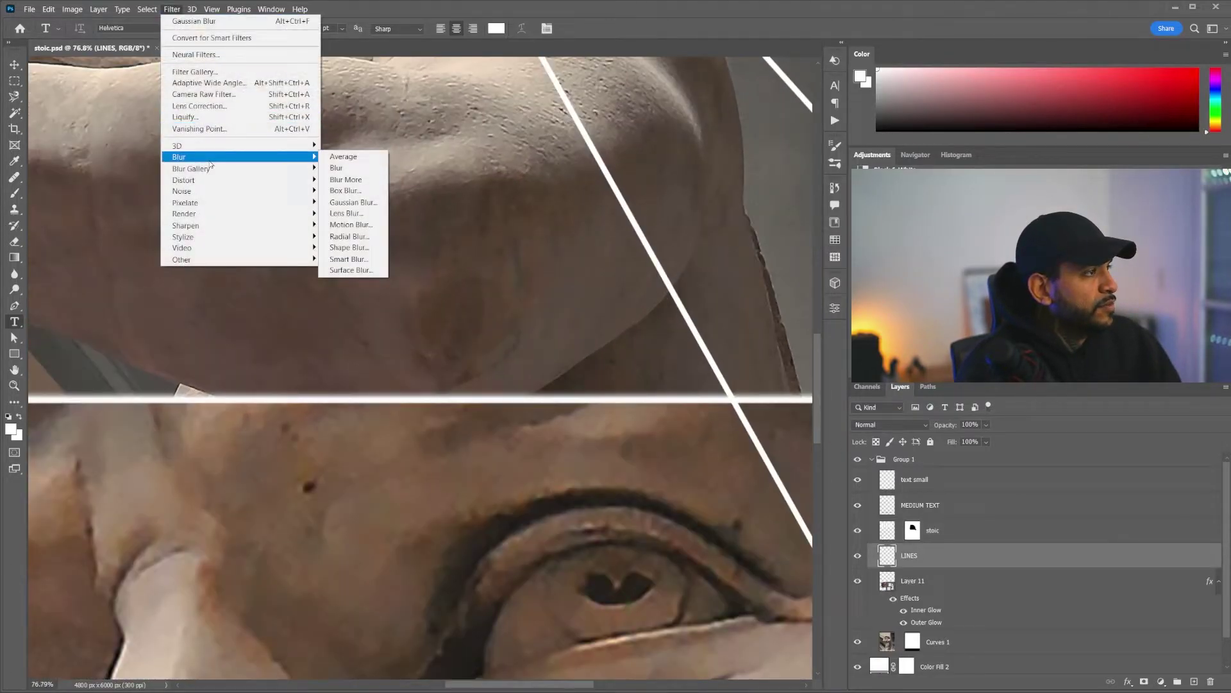
left_click(348, 204)
type("3")
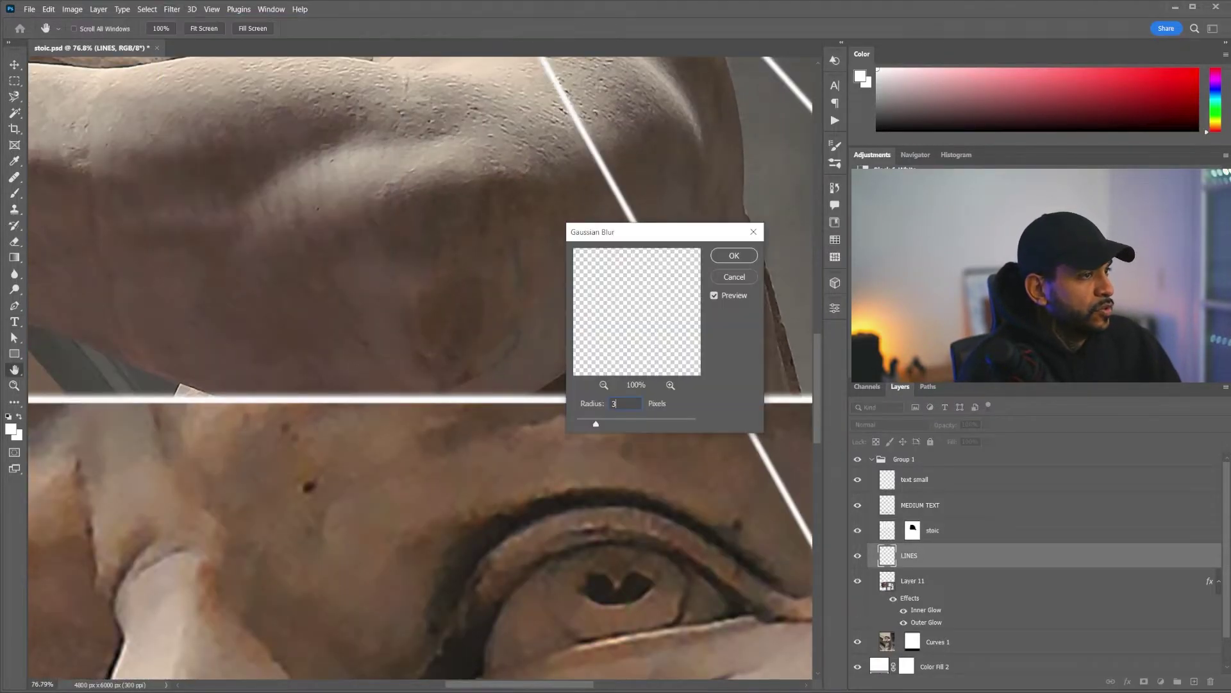
key("Return")
scroll(415, 279, "down", 5)
scroll(449, 205, "down", 3)
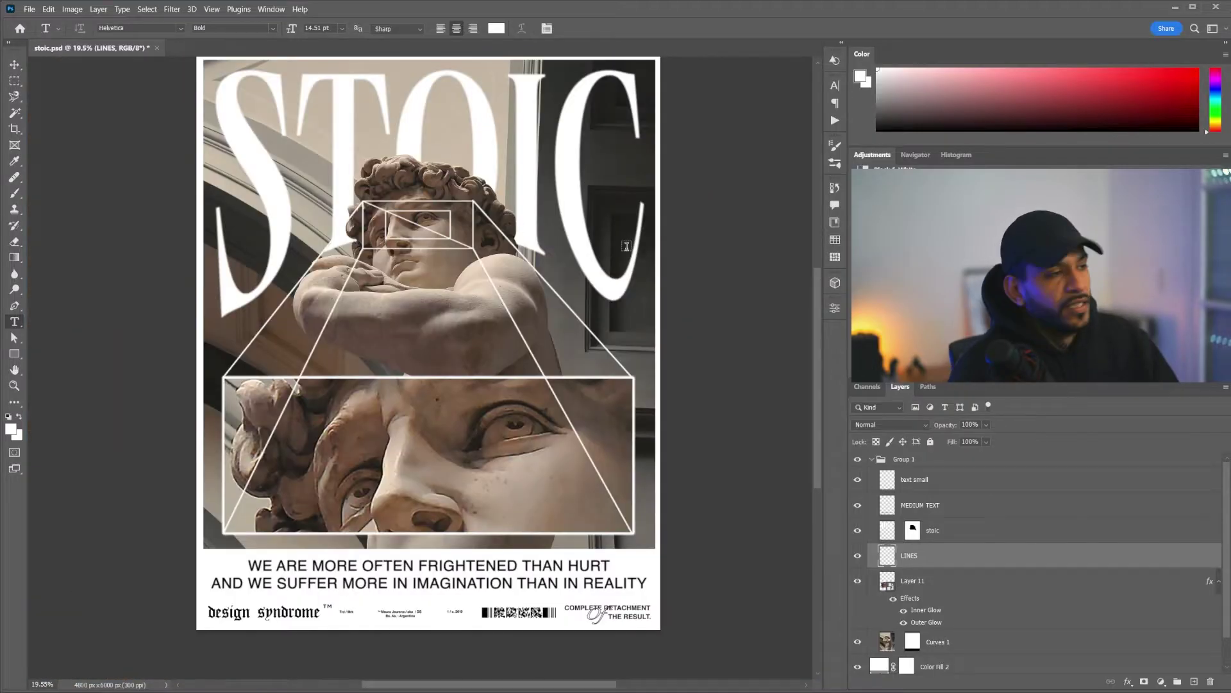
Merge the layers from text small down to Color Fill 2 into one layer
left_click(947, 479)
scroll(952, 550, "down", 2)
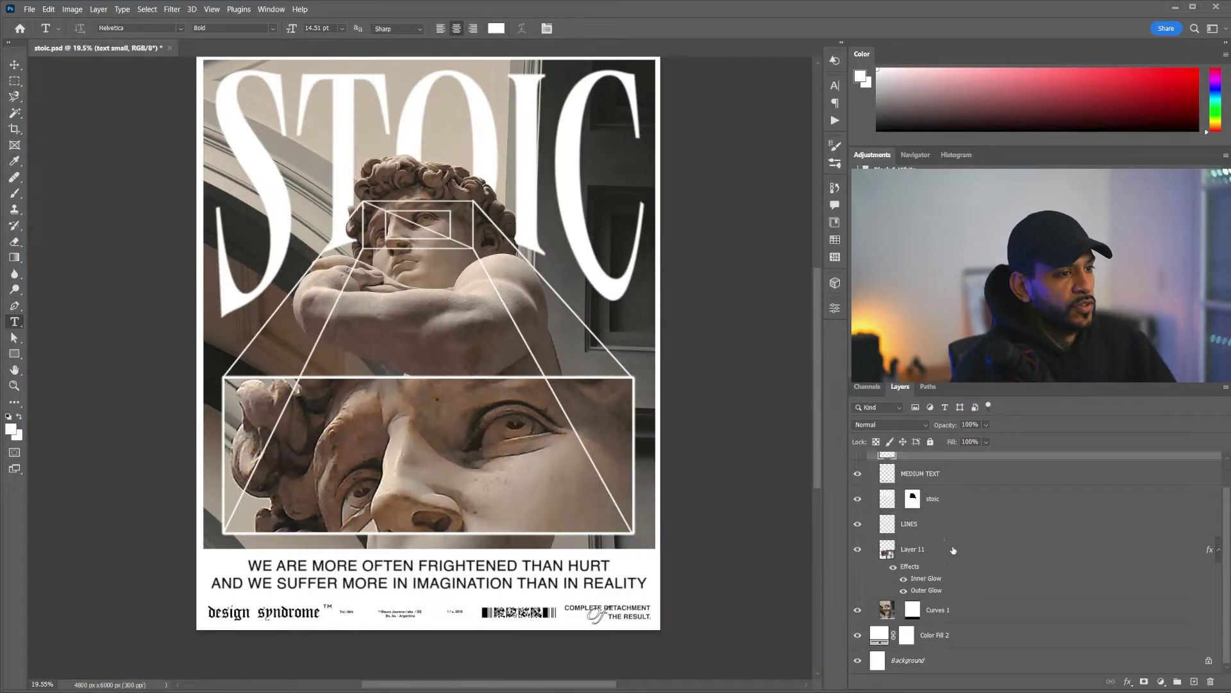
left_click(955, 637, "shift")
right_click(956, 637)
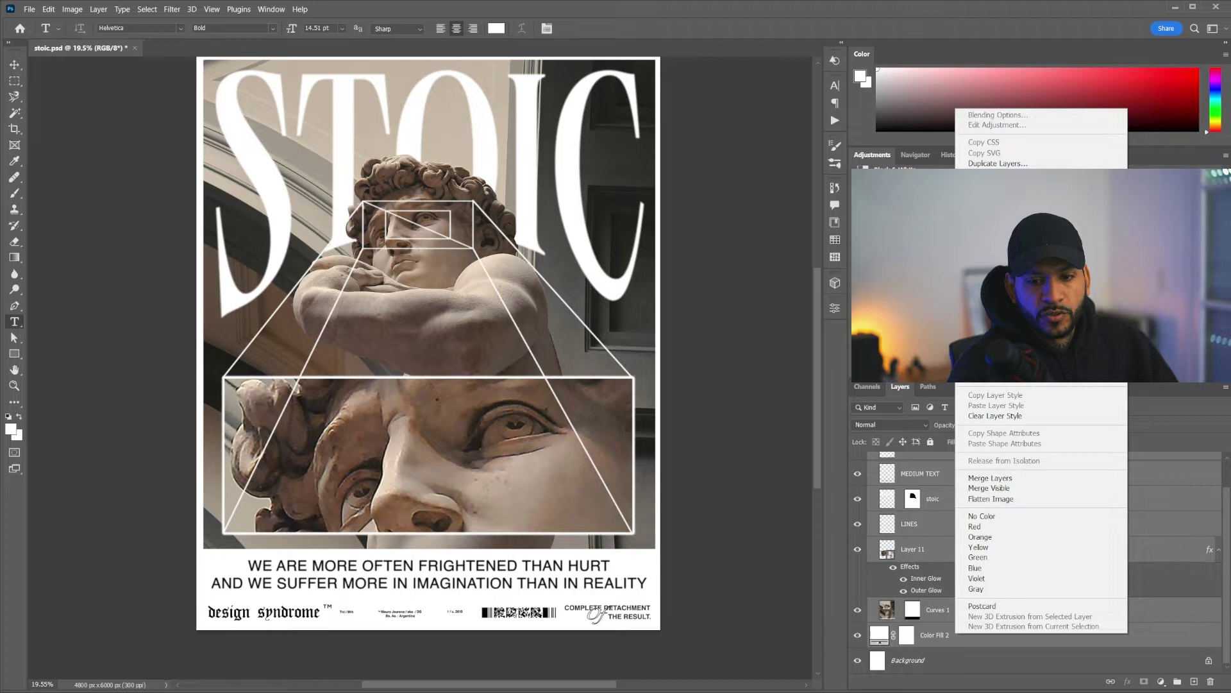
key("Escape")
key("ctrl+e")
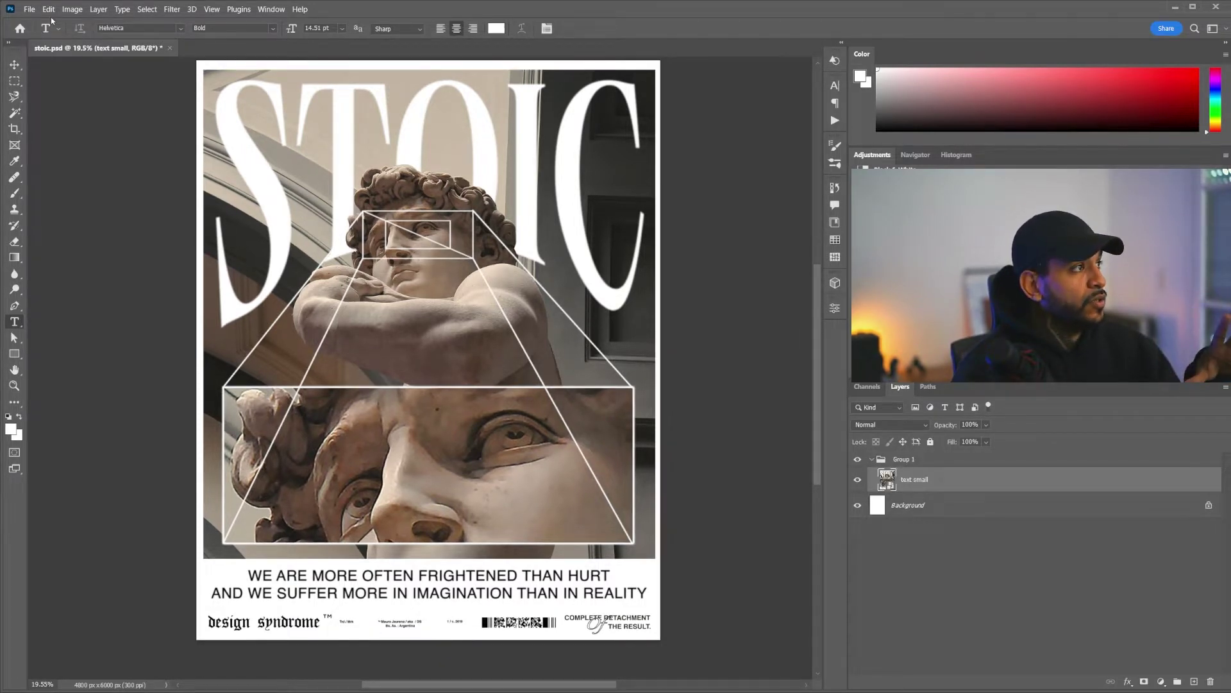
Add a Black & White adjustment layer above the merged poster
left_click(98, 9)
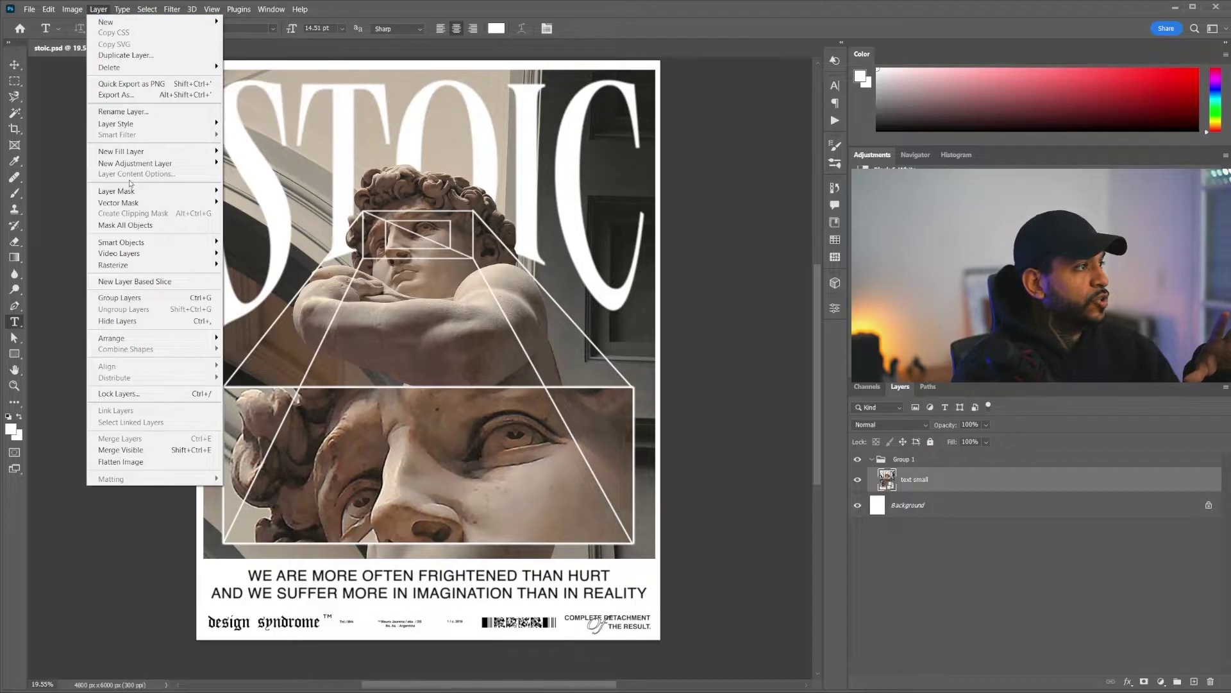
mouse_move(136, 162)
left_click(255, 246)
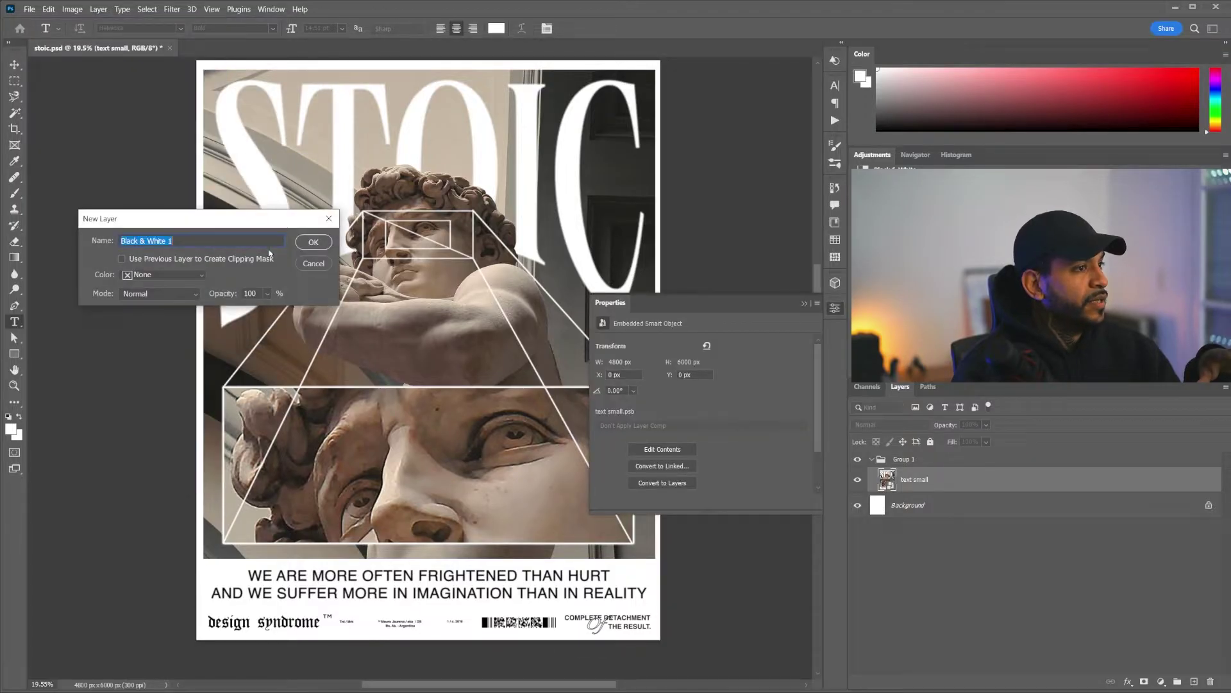
left_click(315, 241)
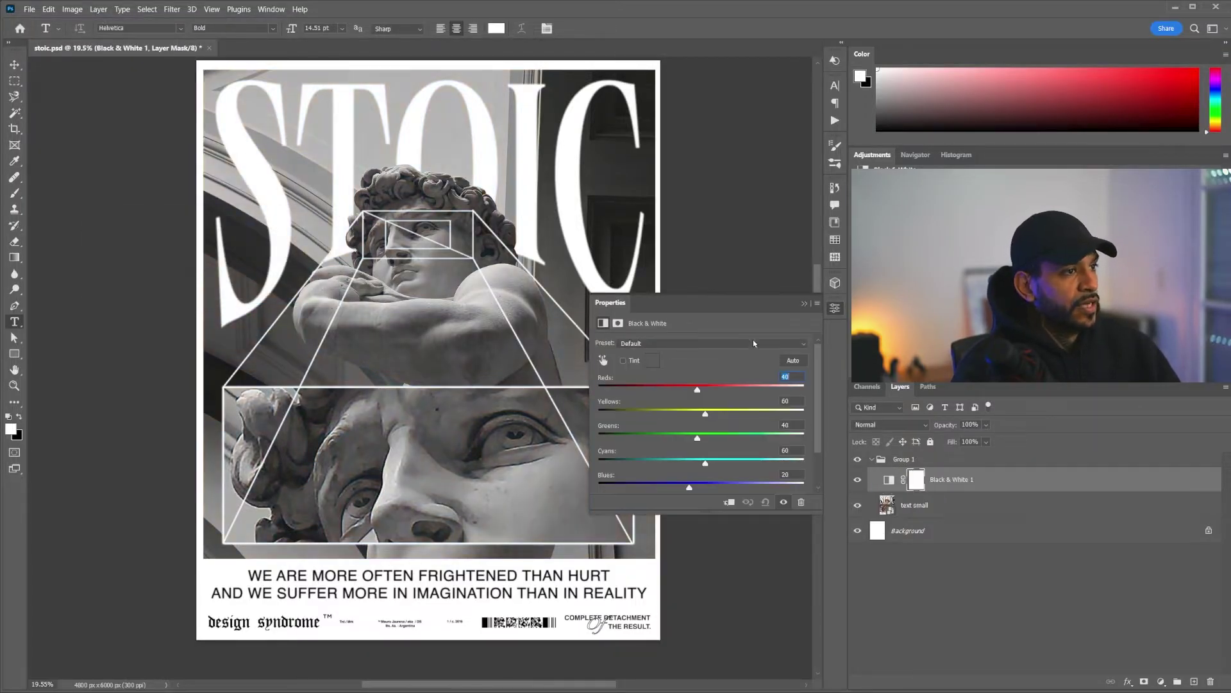
left_click(805, 304)
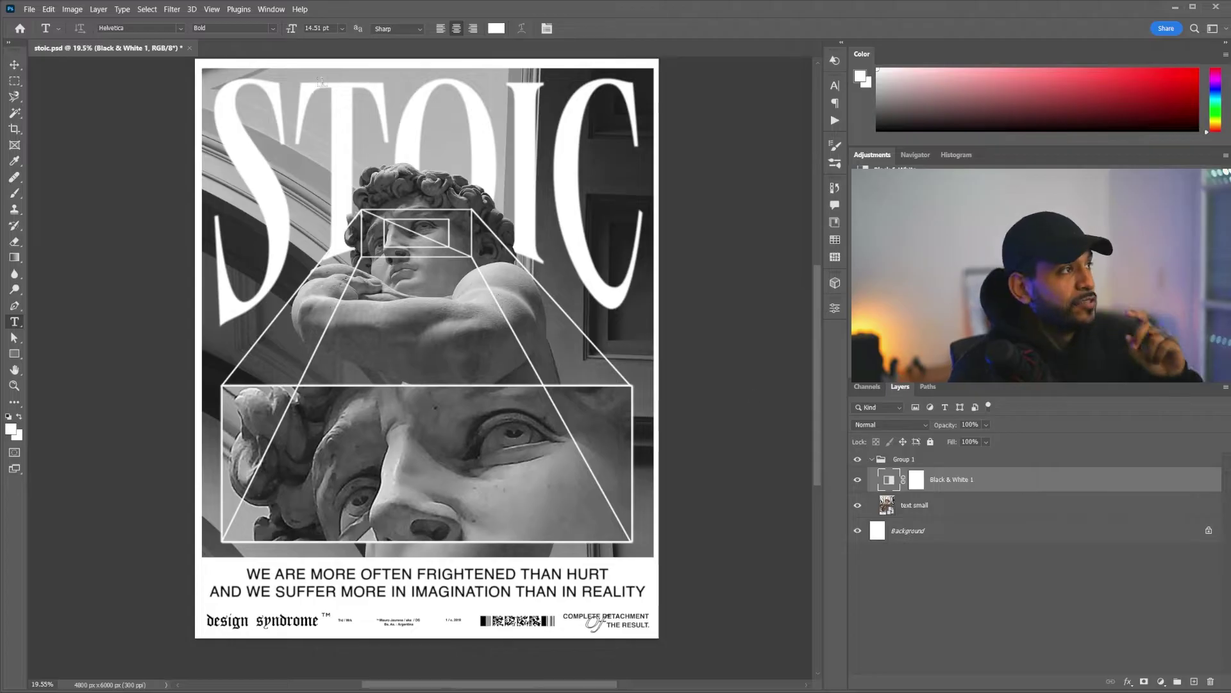
Add a new layer filled with 50% gray and apply a Pointillize texture to it
left_click(1193, 682)
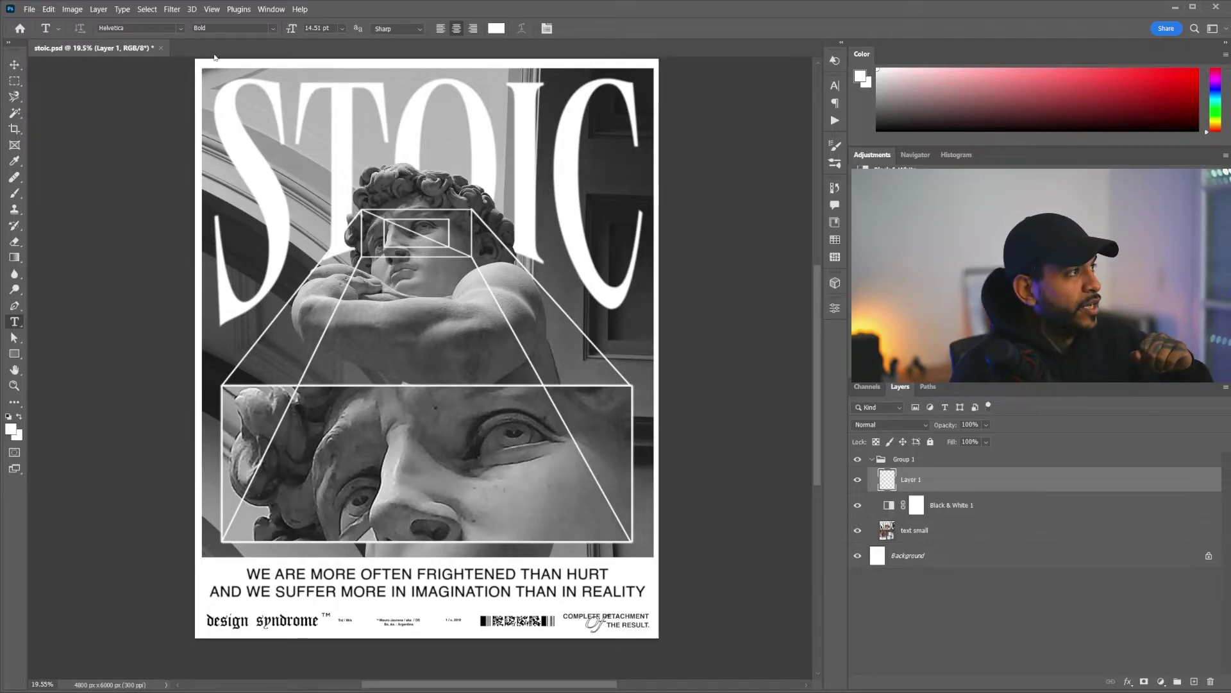
left_click(49, 9)
left_click(58, 191)
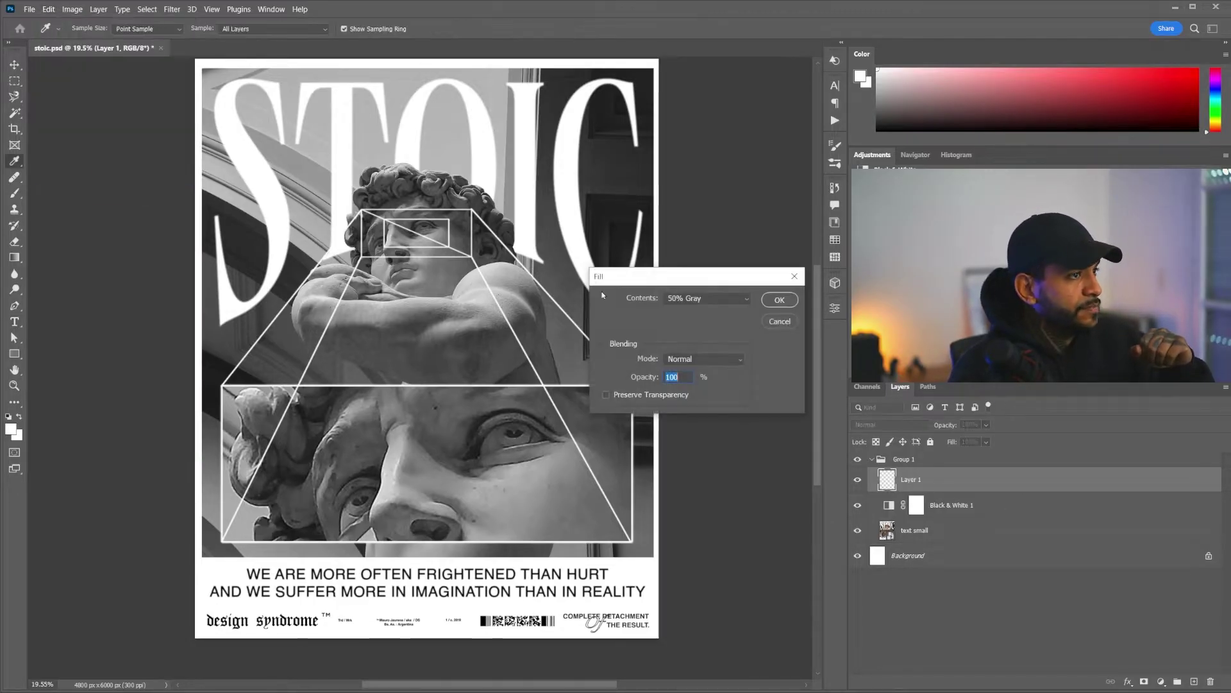
left_click(780, 300)
left_click(173, 9)
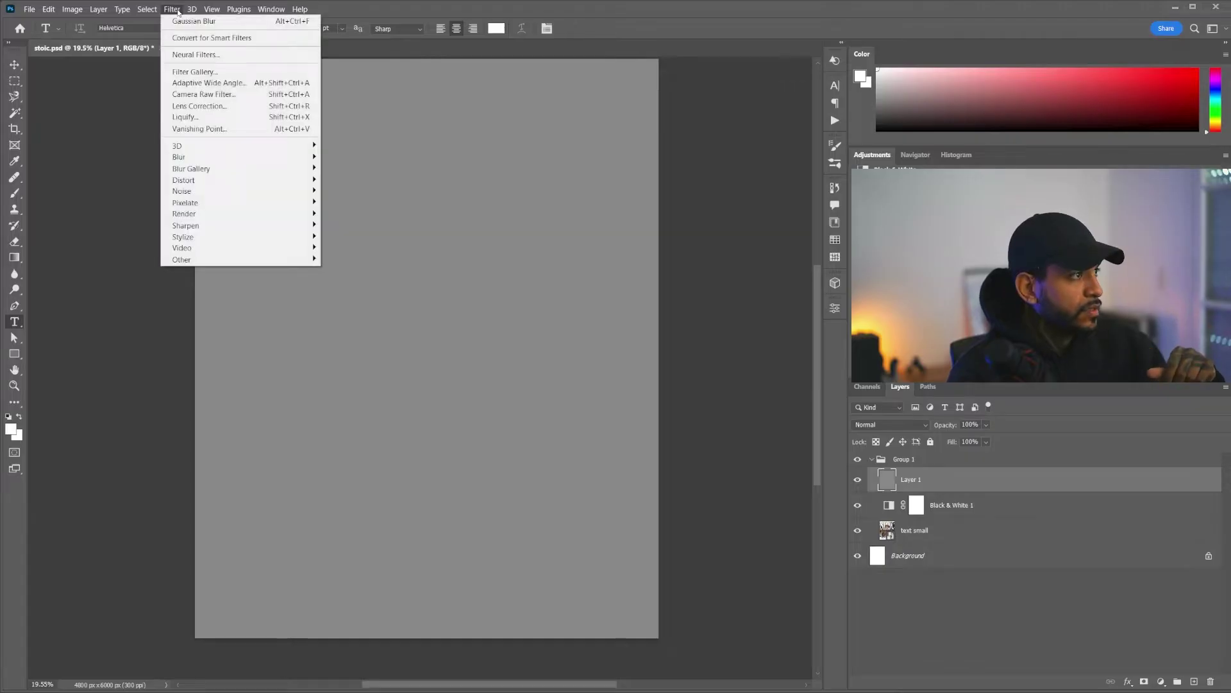
mouse_move(185, 202)
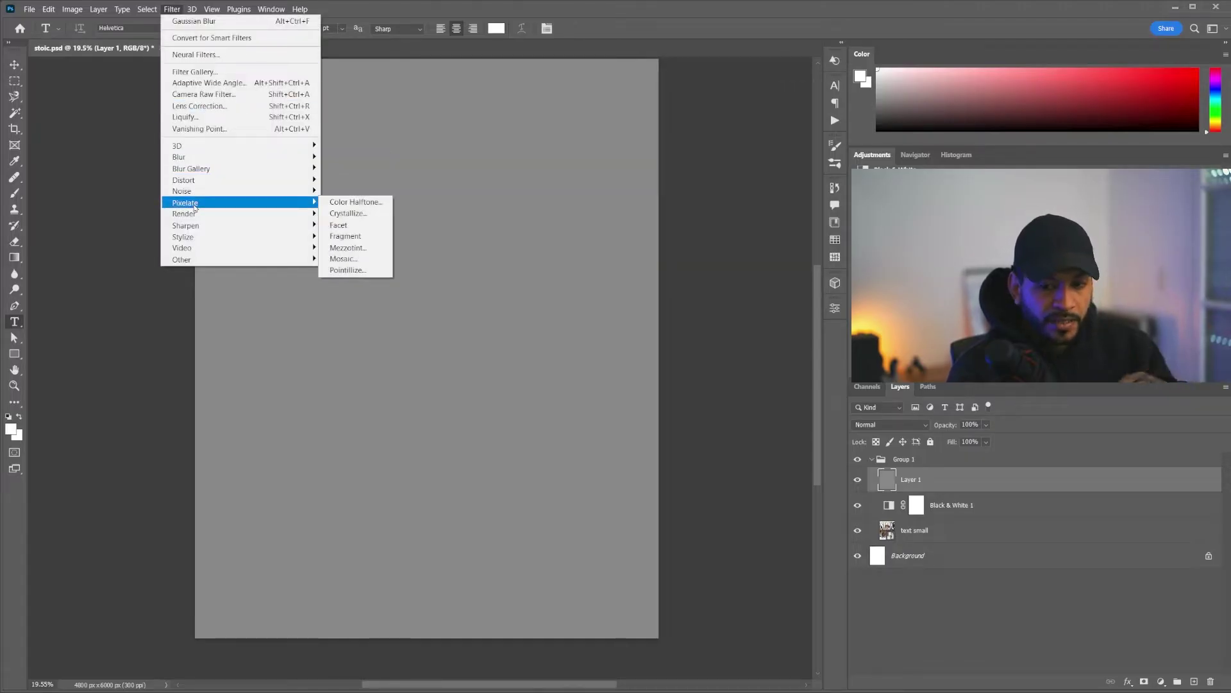
left_click(345, 270)
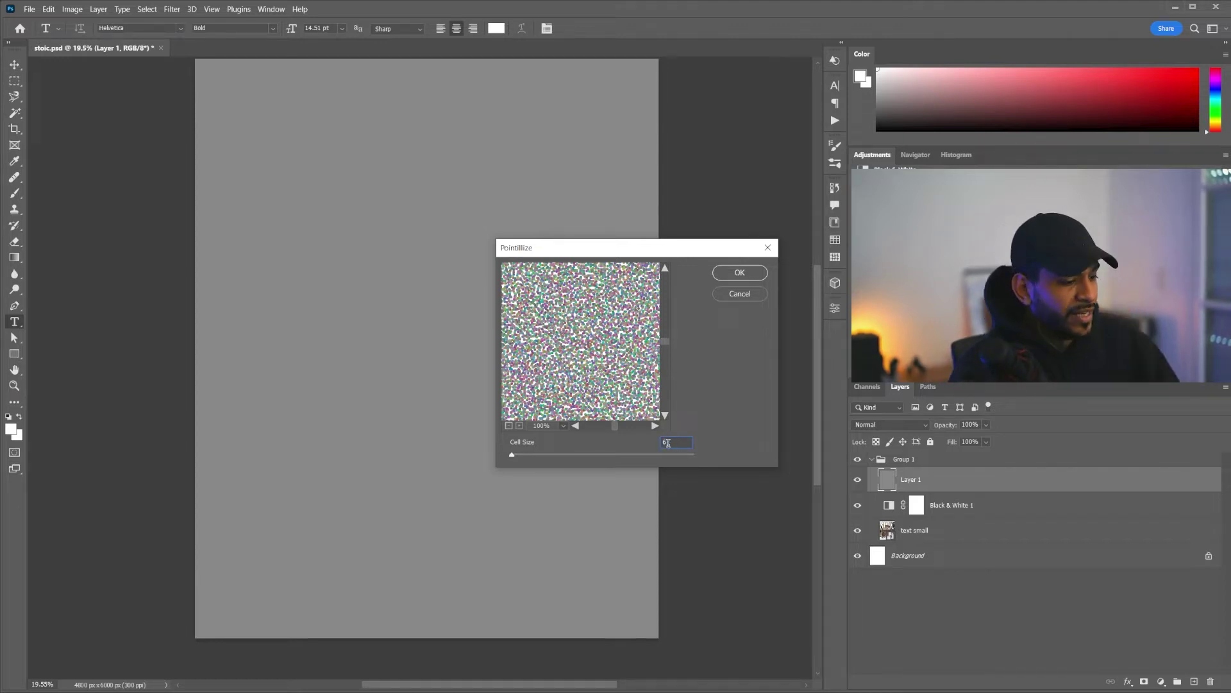
left_click(740, 274)
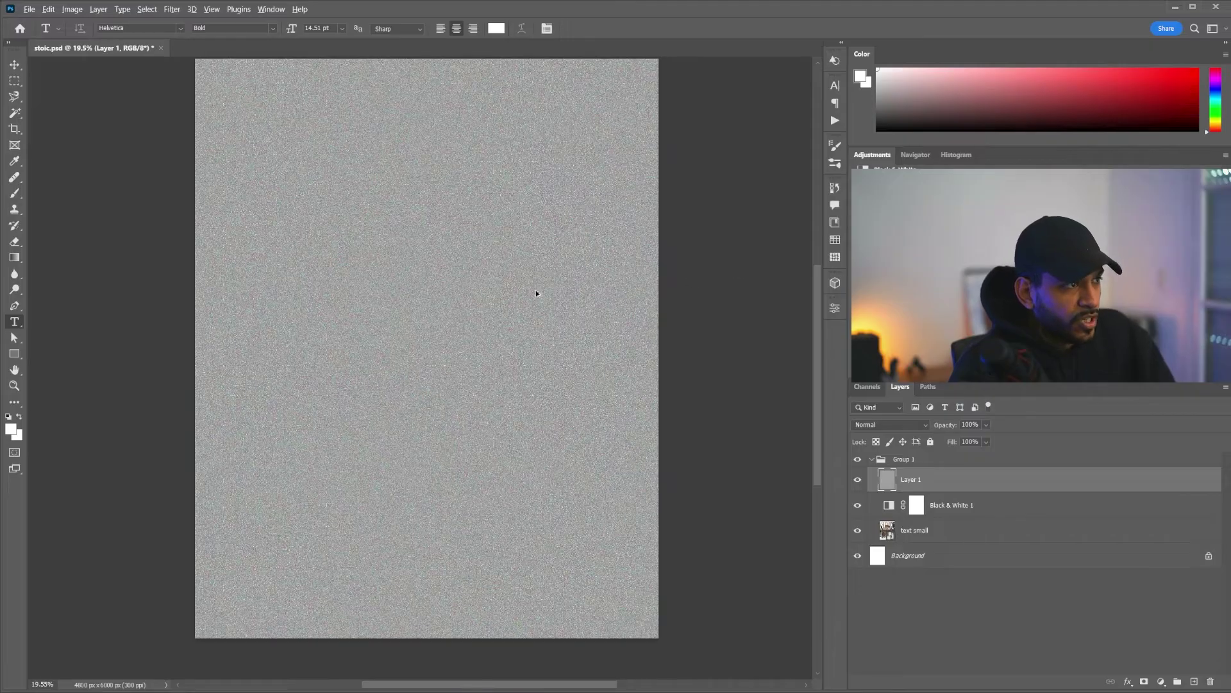
scroll(537, 290, "up", 5)
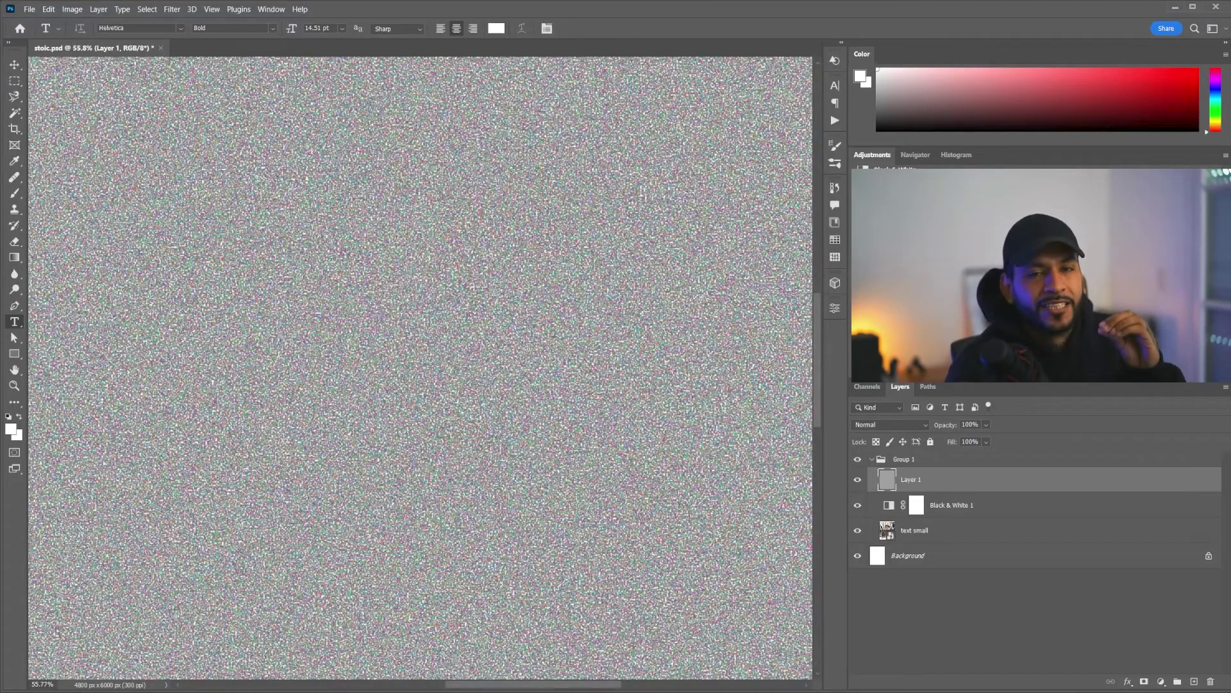
scroll(567, 388, "down", 2)
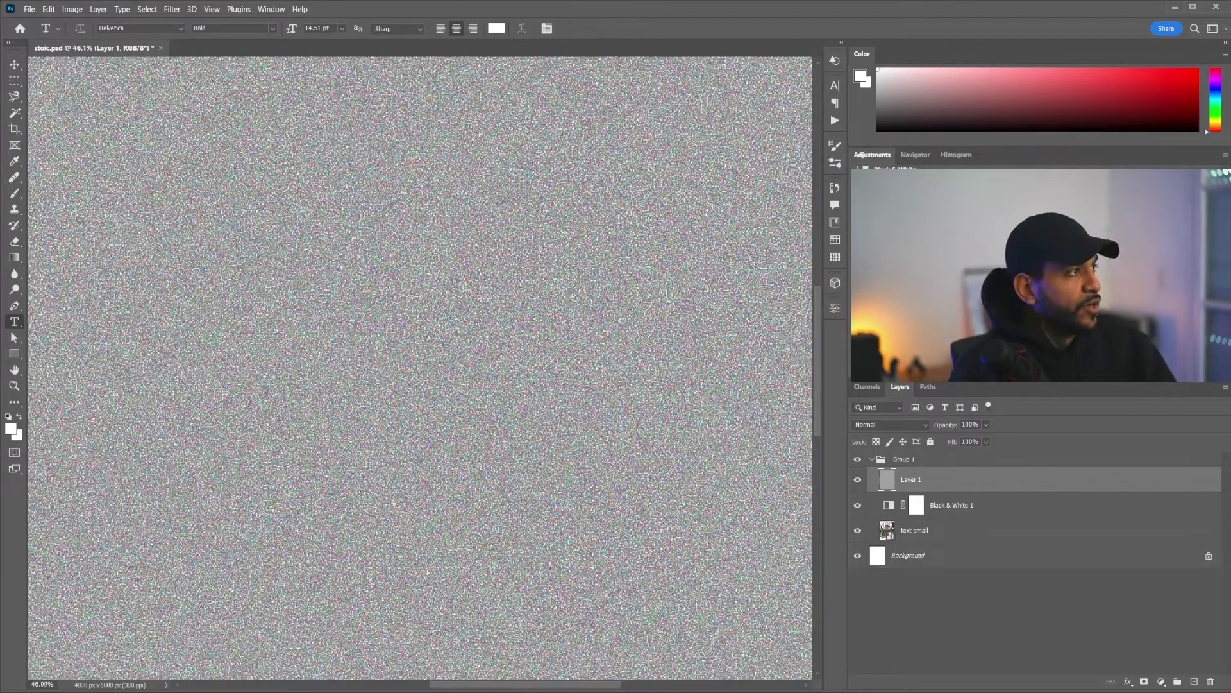
Desaturate the noise layer to -100 saturation and set its blend mode to Overlay
left_click(65, 9)
left_click(222, 100)
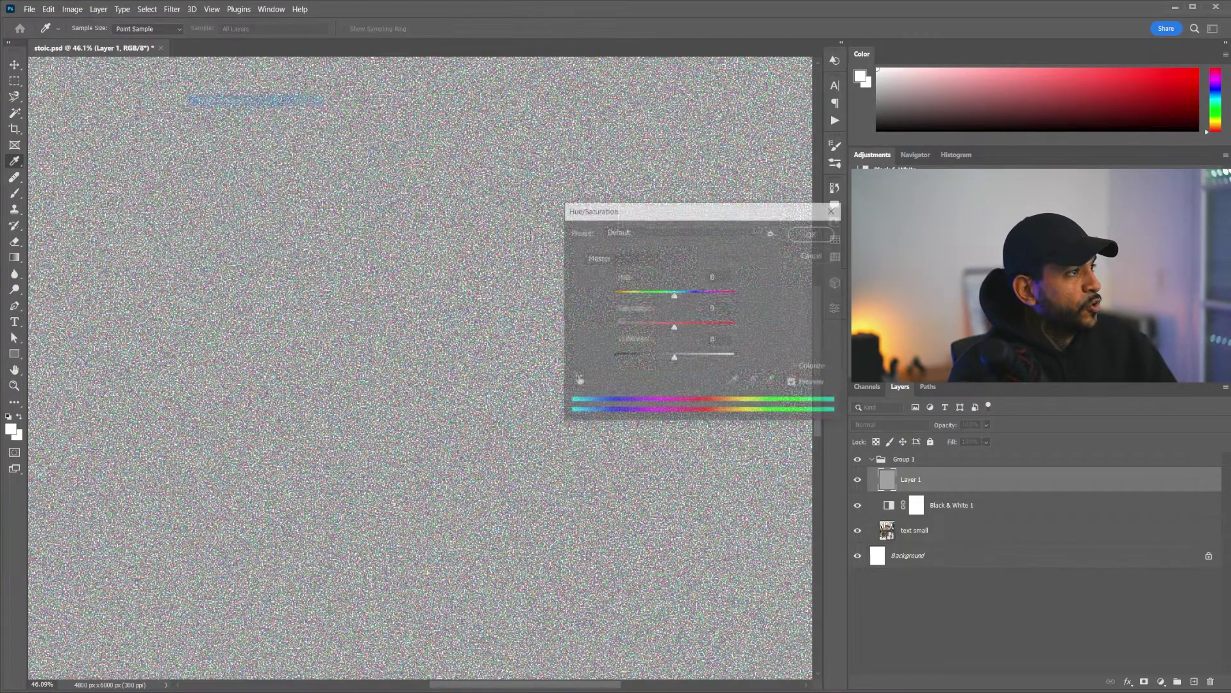
left_click_drag(674, 326, 593, 324)
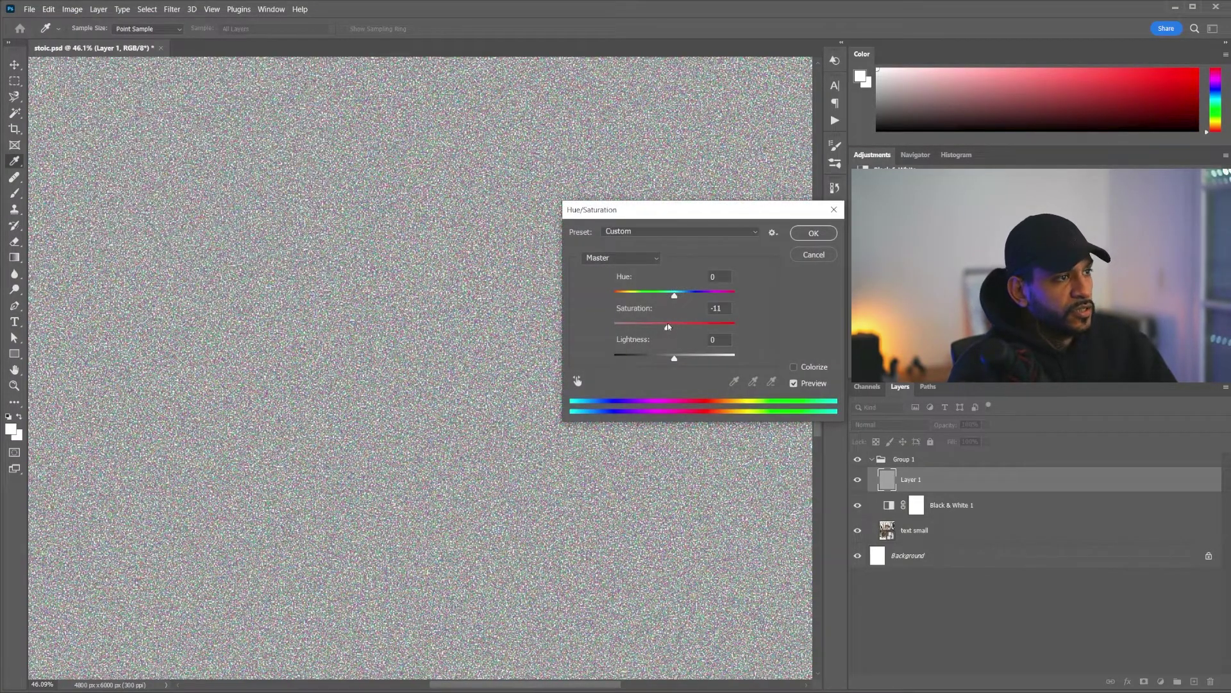
left_click(813, 233)
scroll(593, 344, "down", 5)
key("t")
left_click(889, 429)
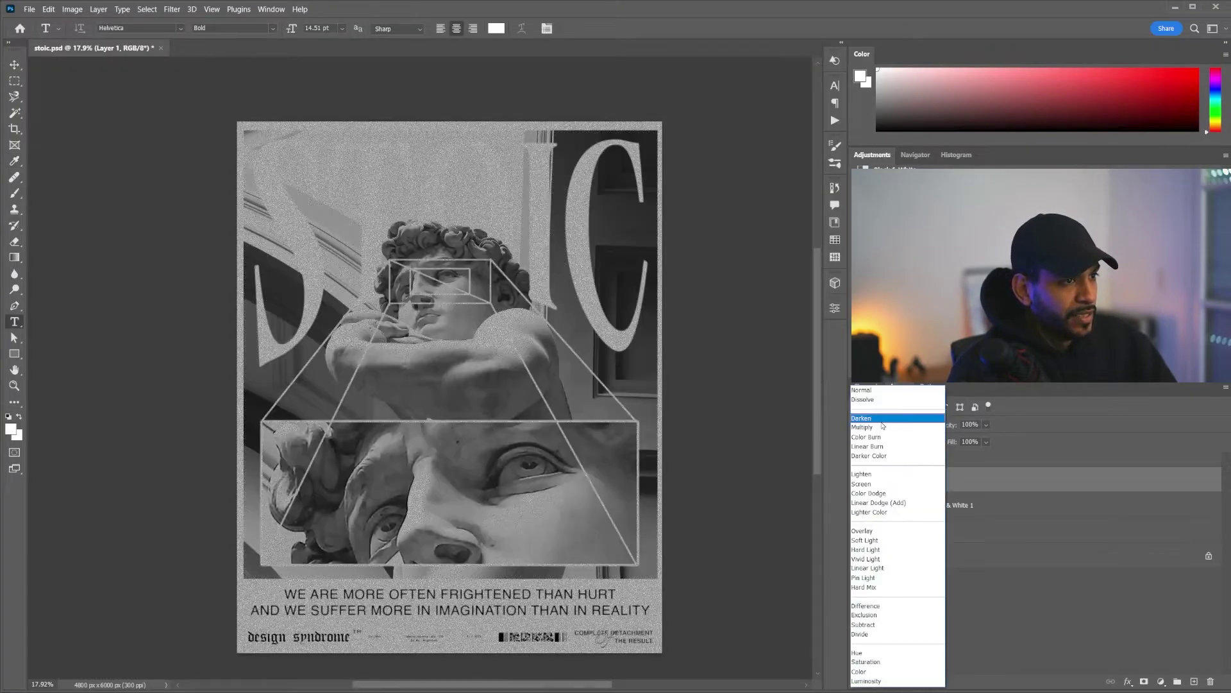
left_click(886, 532)
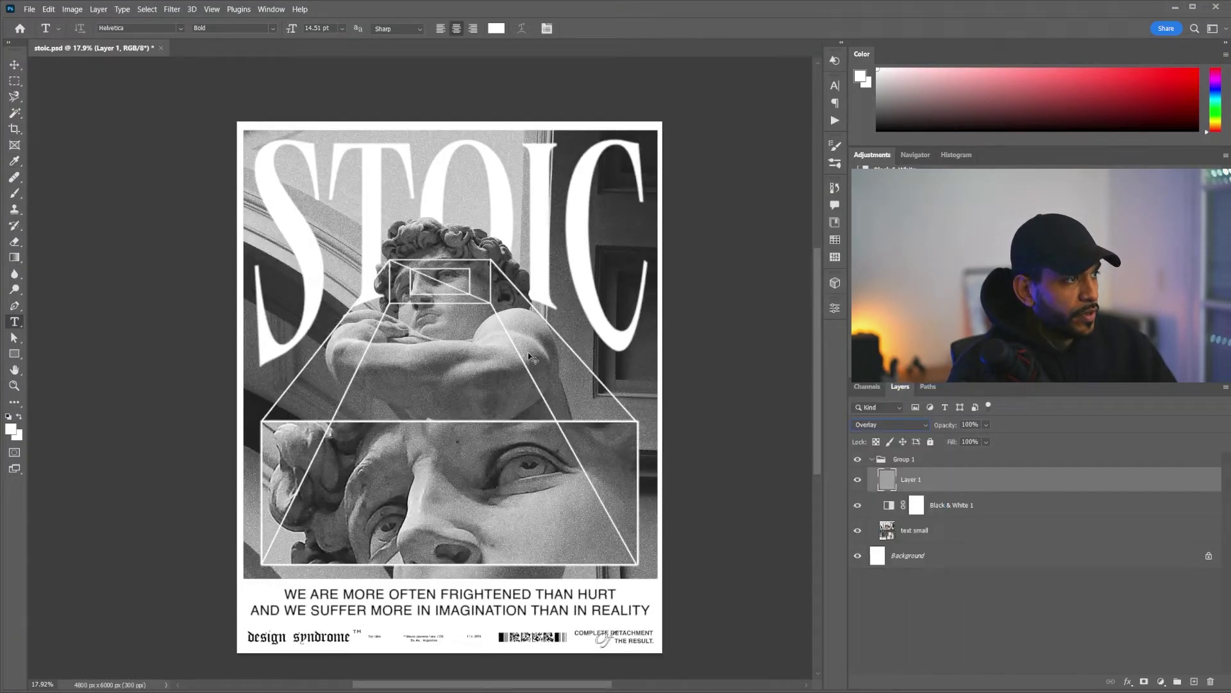
scroll(533, 359, "up", 4)
scroll(534, 358, "down", 3)
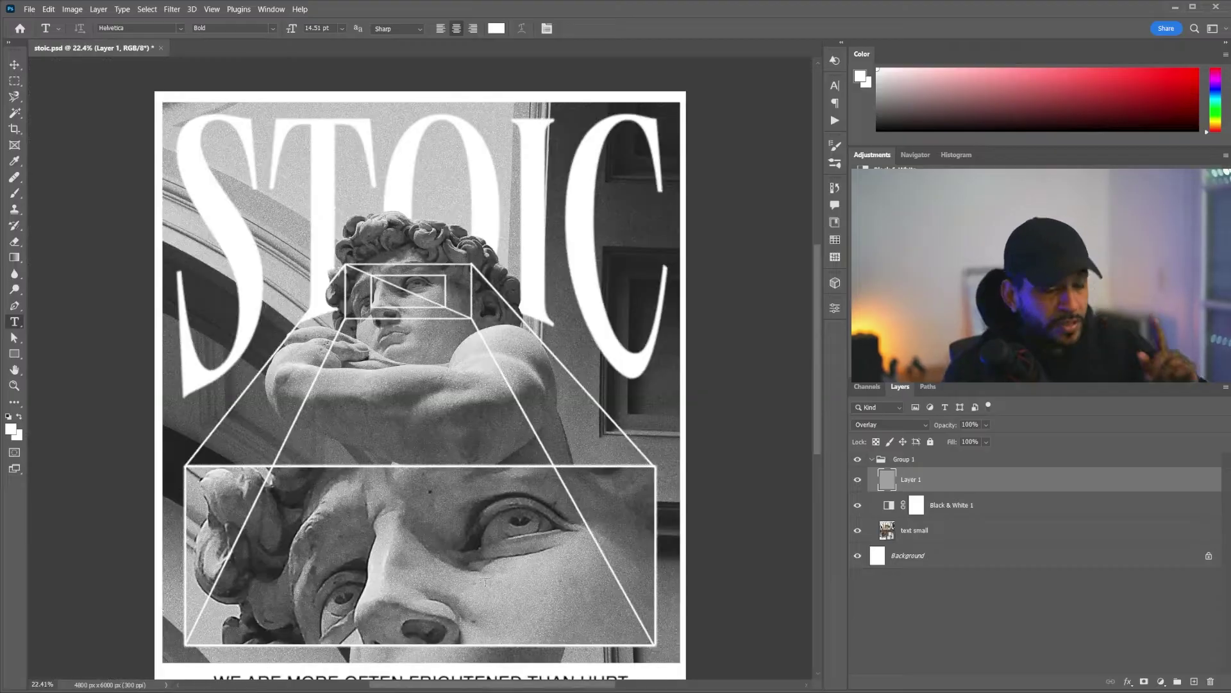
Drag DESIGNSYNDROME-PAPERCUT-TEXTURE1.png from the ORIGINALS folder into the poster
left_click(182, 655)
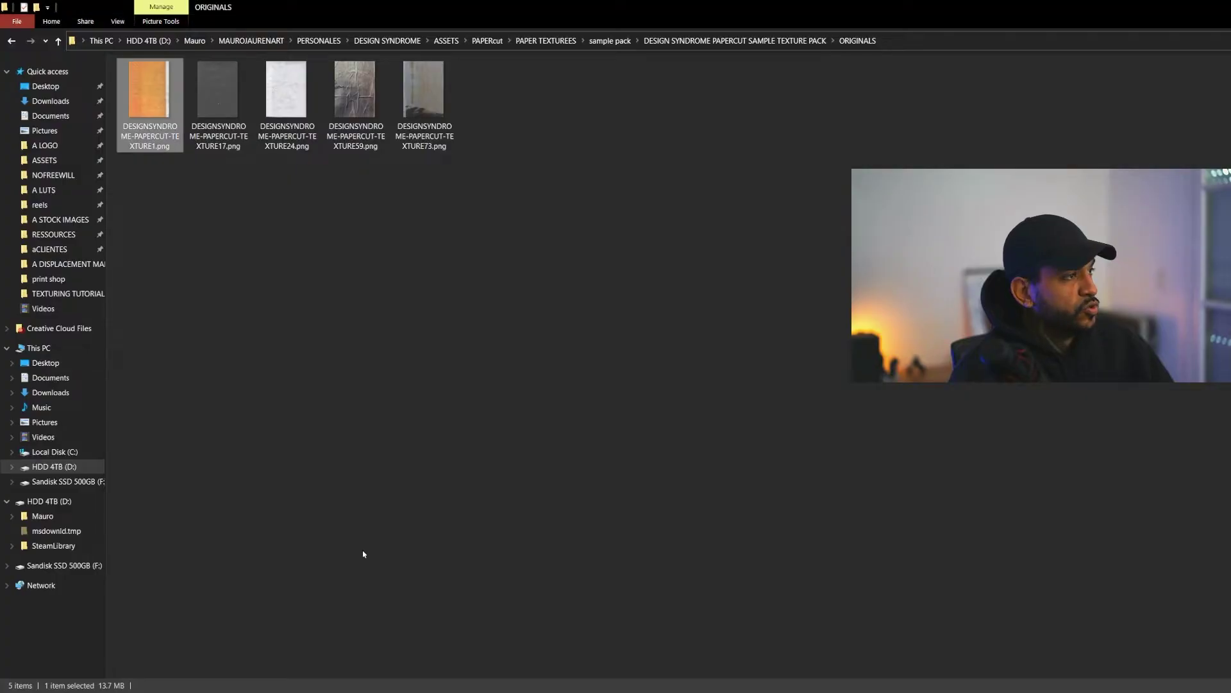
left_click(673, 40)
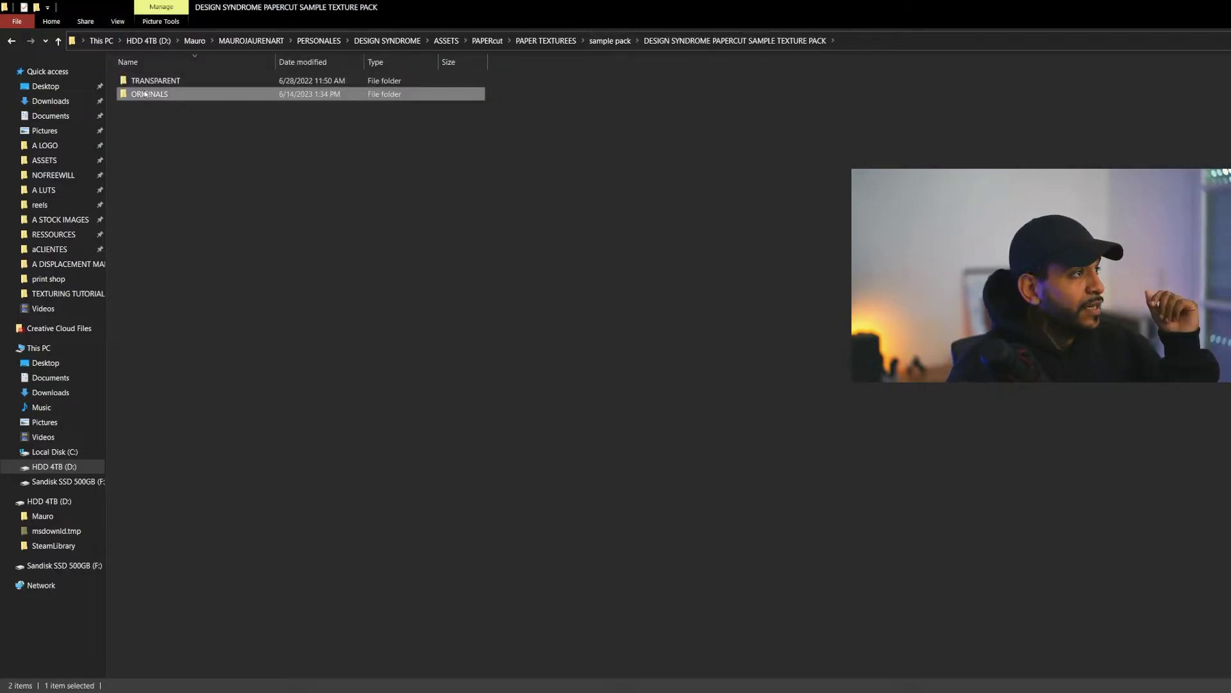
double_click(140, 96)
left_click_drag(159, 106, 519, 321)
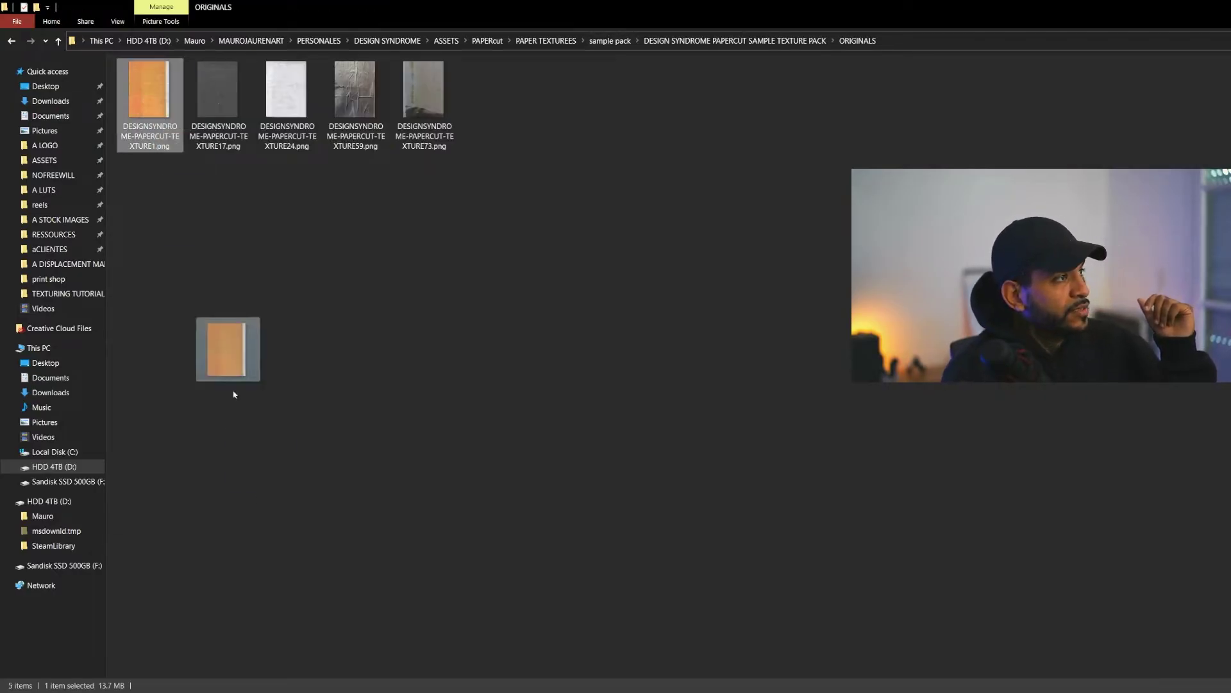
scroll(520, 322, "down", 2)
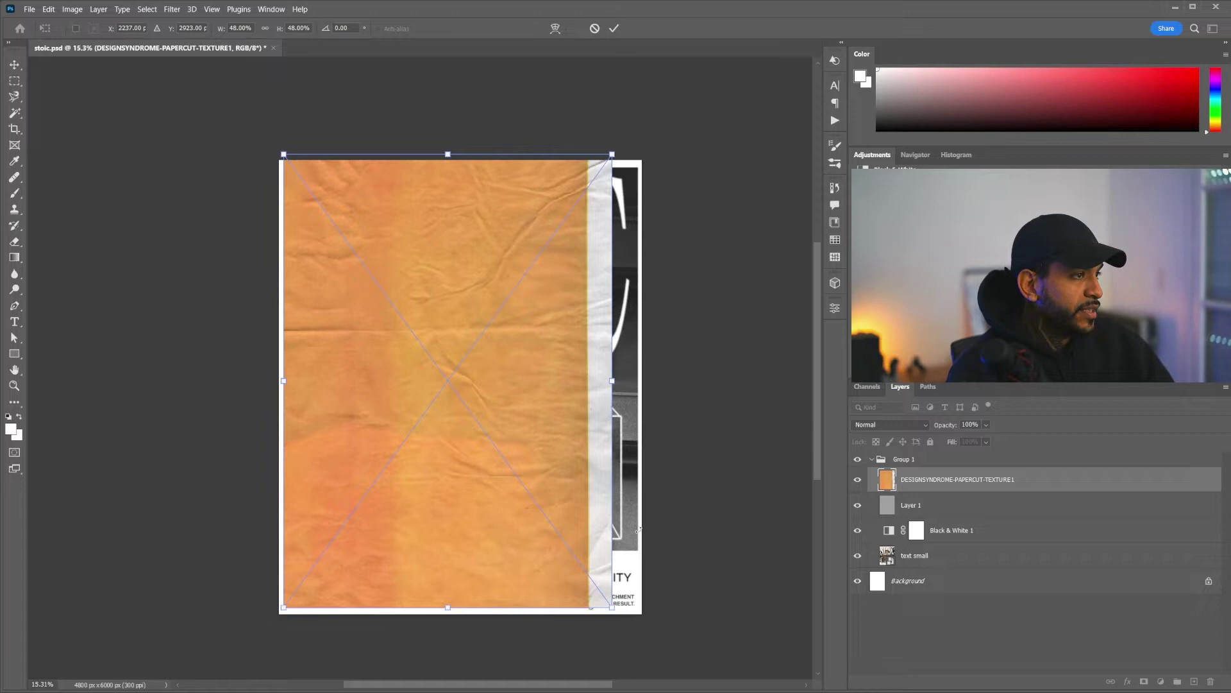
Scale the placed paper texture to fill the canvas and set its saturation to -100
left_click_drag(613, 606, 637, 610)
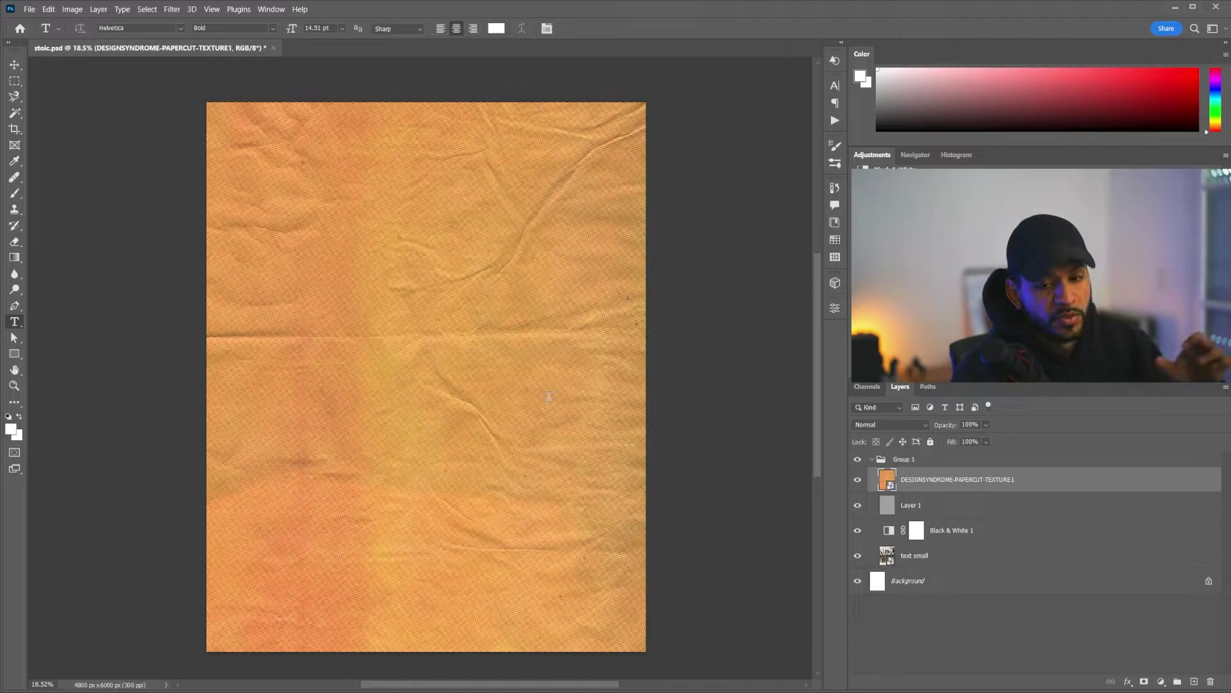
scroll(322, 232, "up", 1)
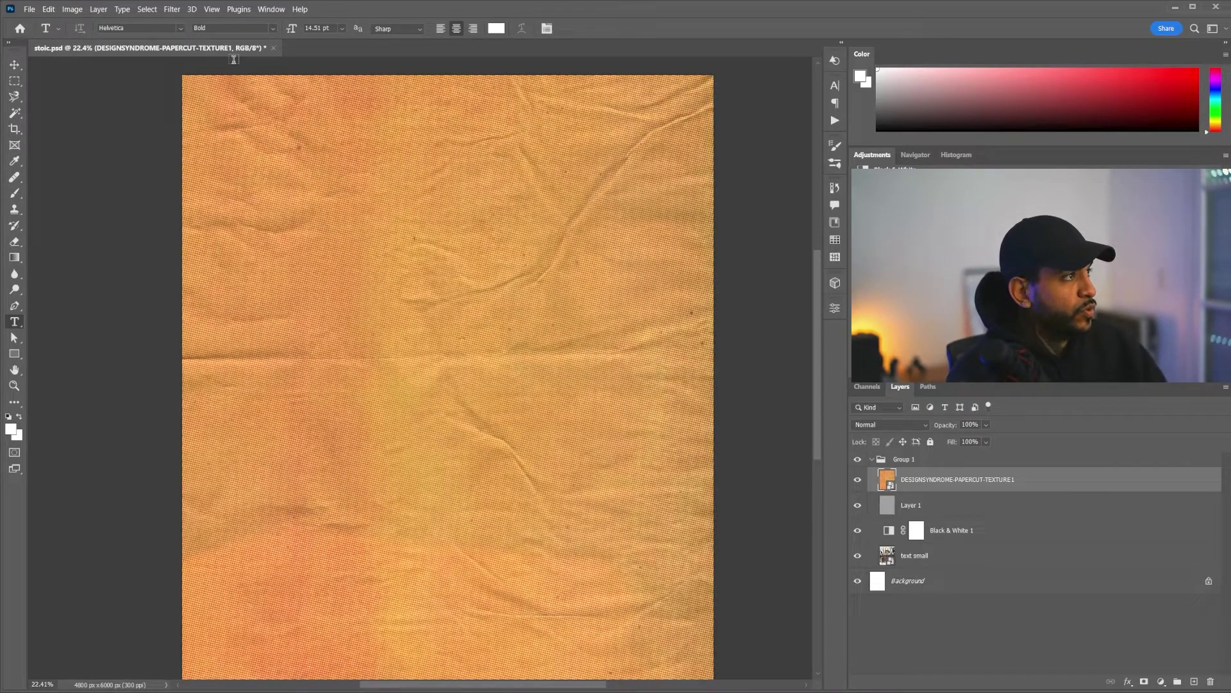
left_click(73, 9)
mouse_move(92, 38)
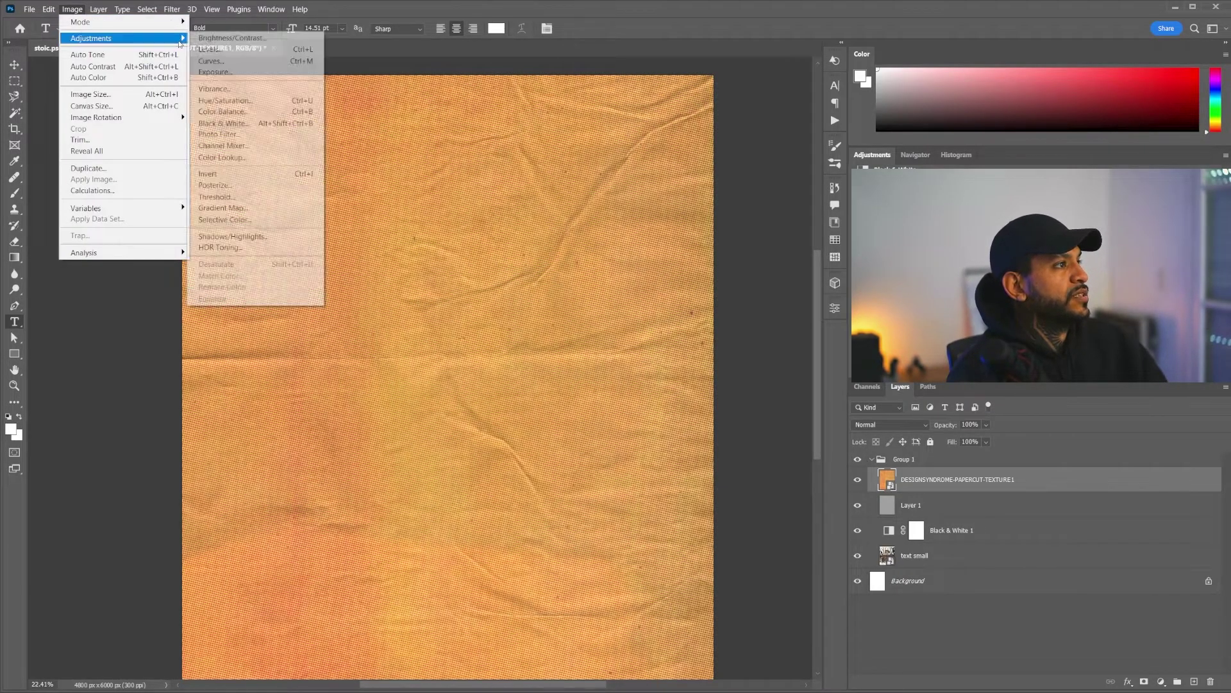
left_click(231, 99)
left_click_drag(609, 350, 549, 350)
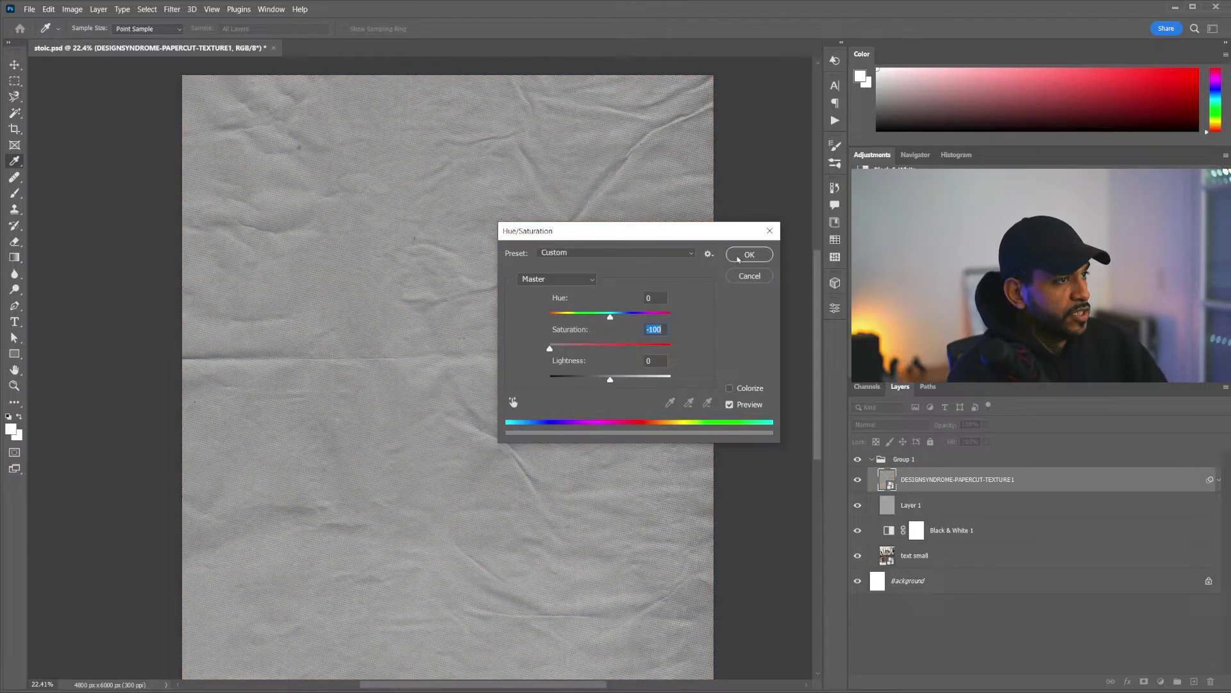
left_click(739, 255)
left_click(910, 424)
Set the paper texture to Overlay and add a Curves smart filter to it
left_click(925, 480)
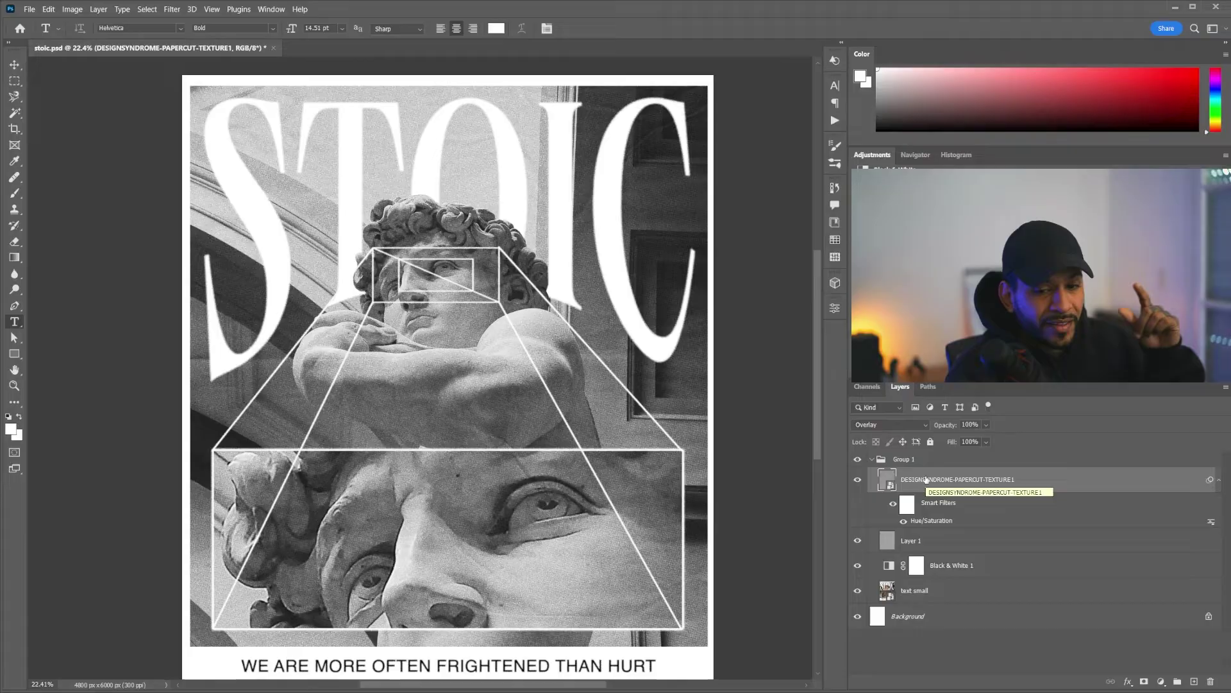
left_click(73, 9)
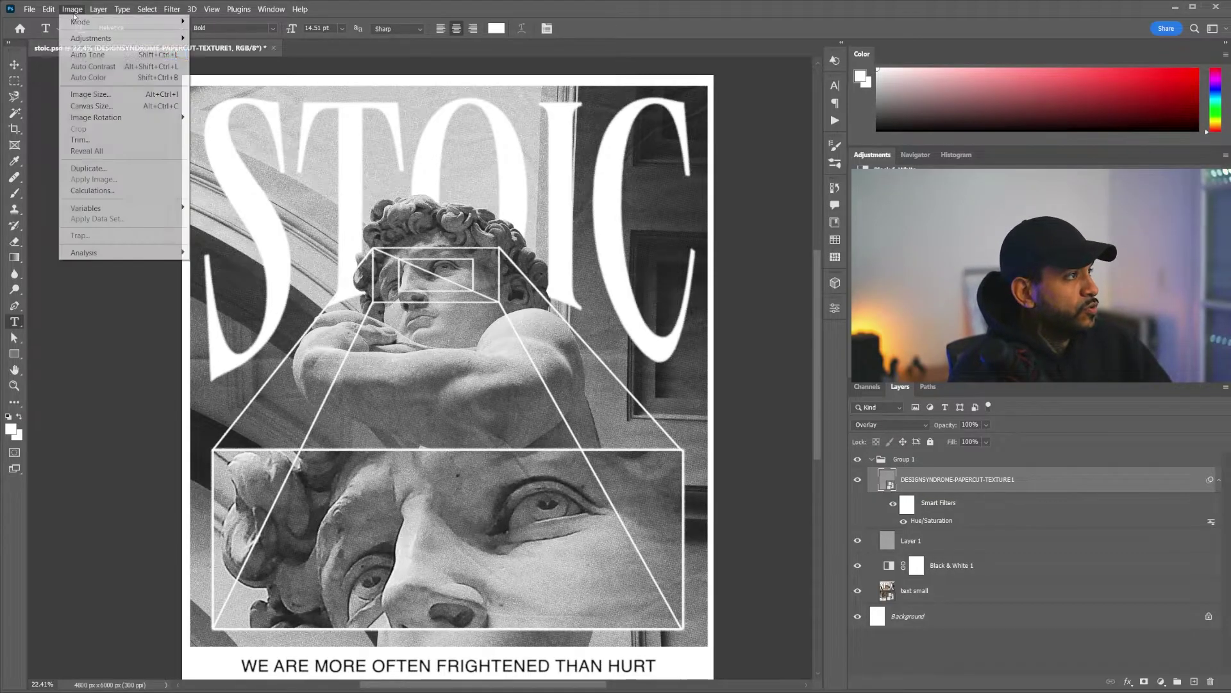
left_click(240, 62)
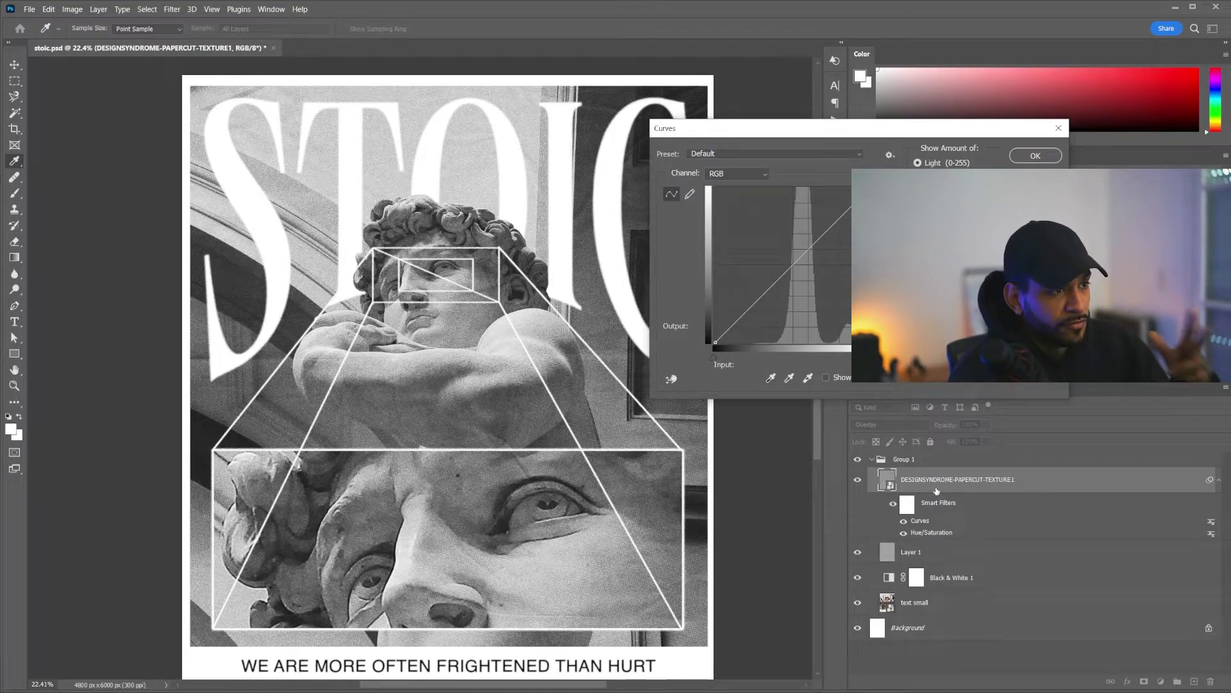
mouse_move(856, 131)
left_mouse_down()
mouse_move(483, 171)
mouse_move(778, 141)
left_mouse_up()
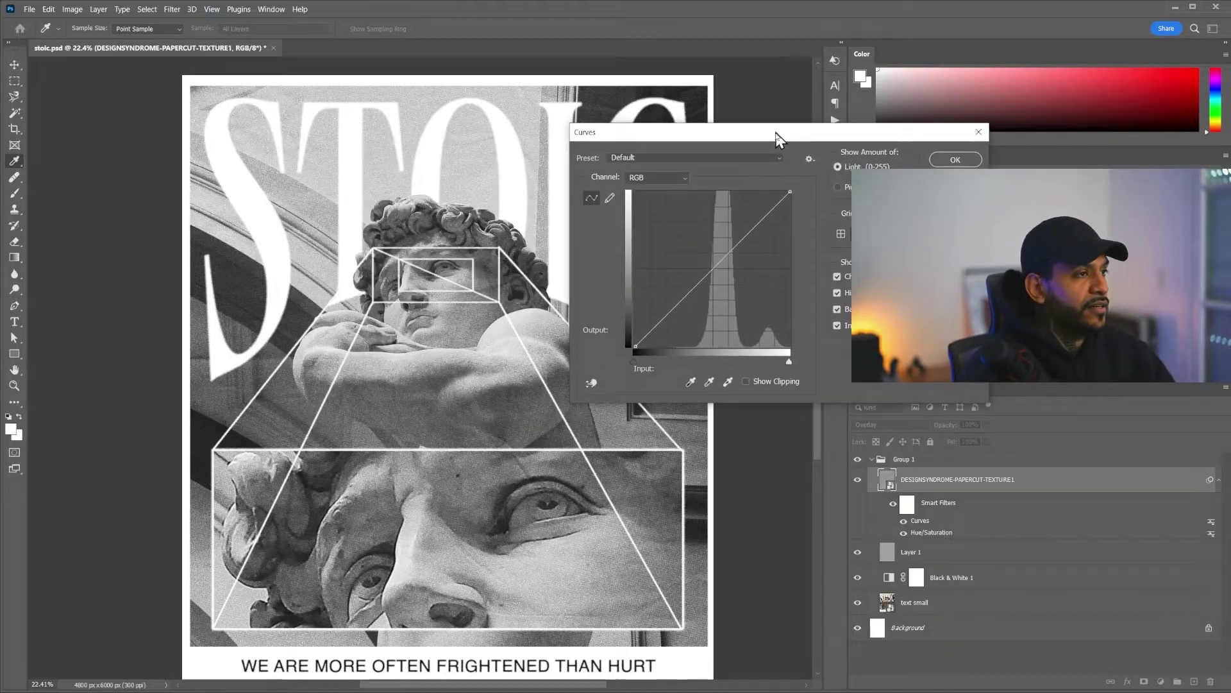
scroll(567, 307, "up", 1)
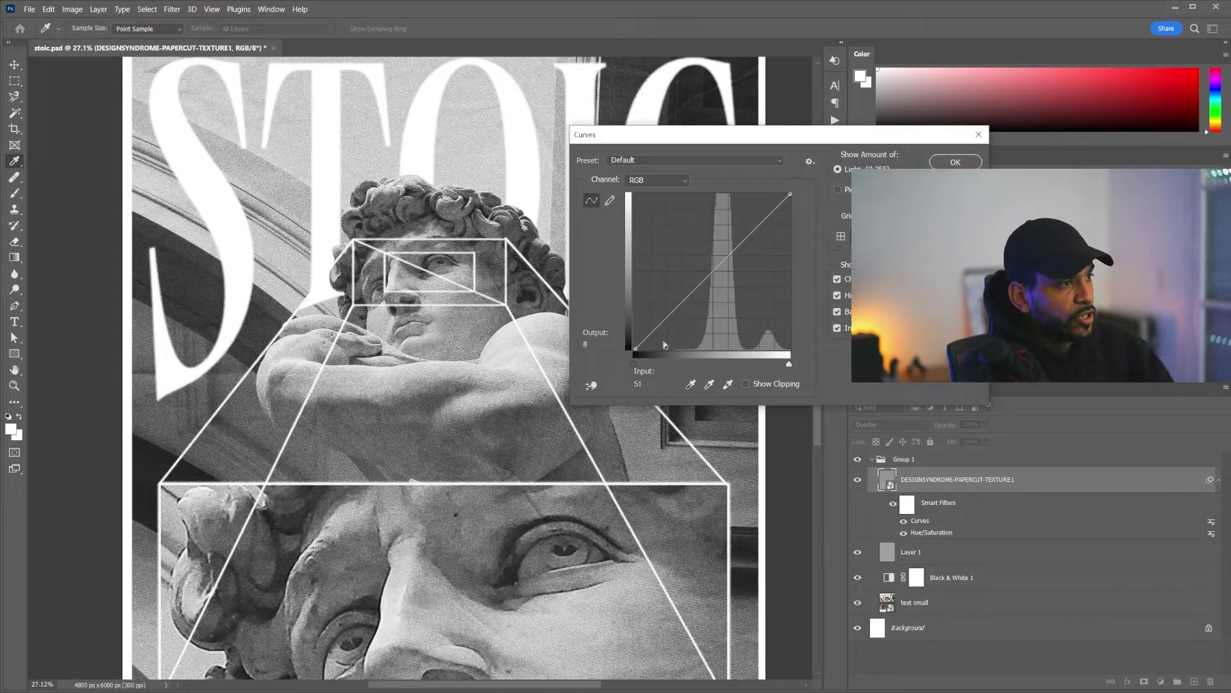
Bend the texture's curve into a steep S-shape and confirm it
left_click_drag(641, 340, 667, 339)
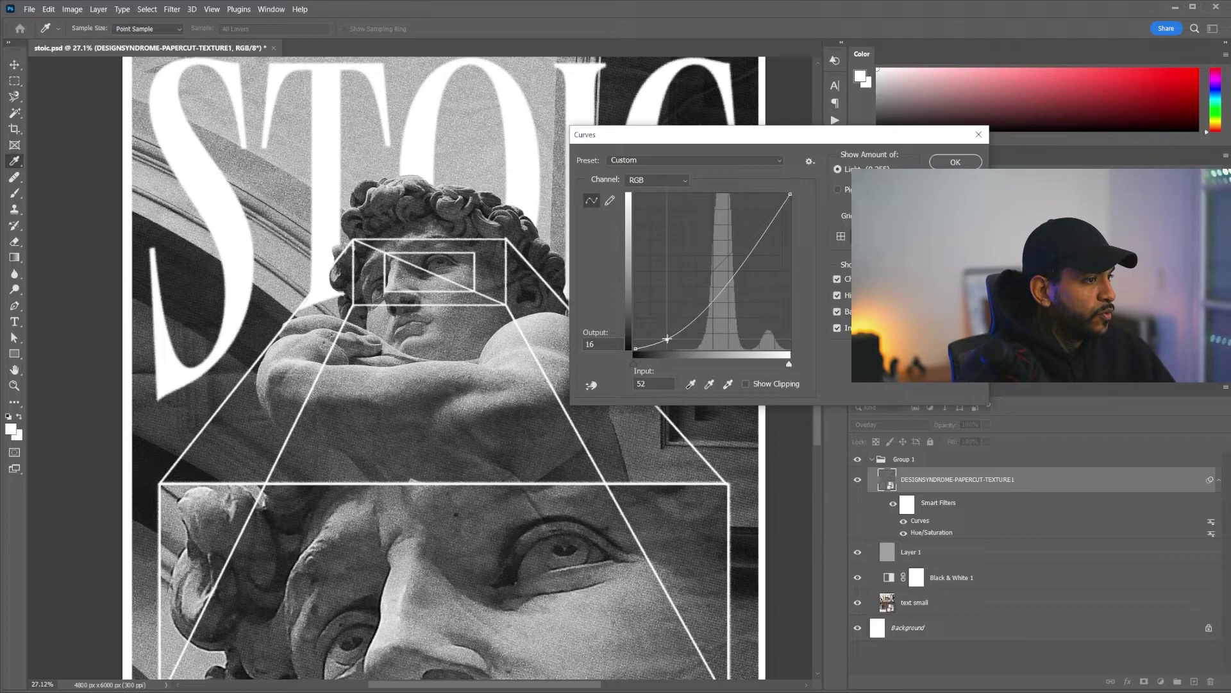
scroll(444, 174, "up", 3)
scroll(445, 174, "up", 2)
scroll(444, 174, "up", 1)
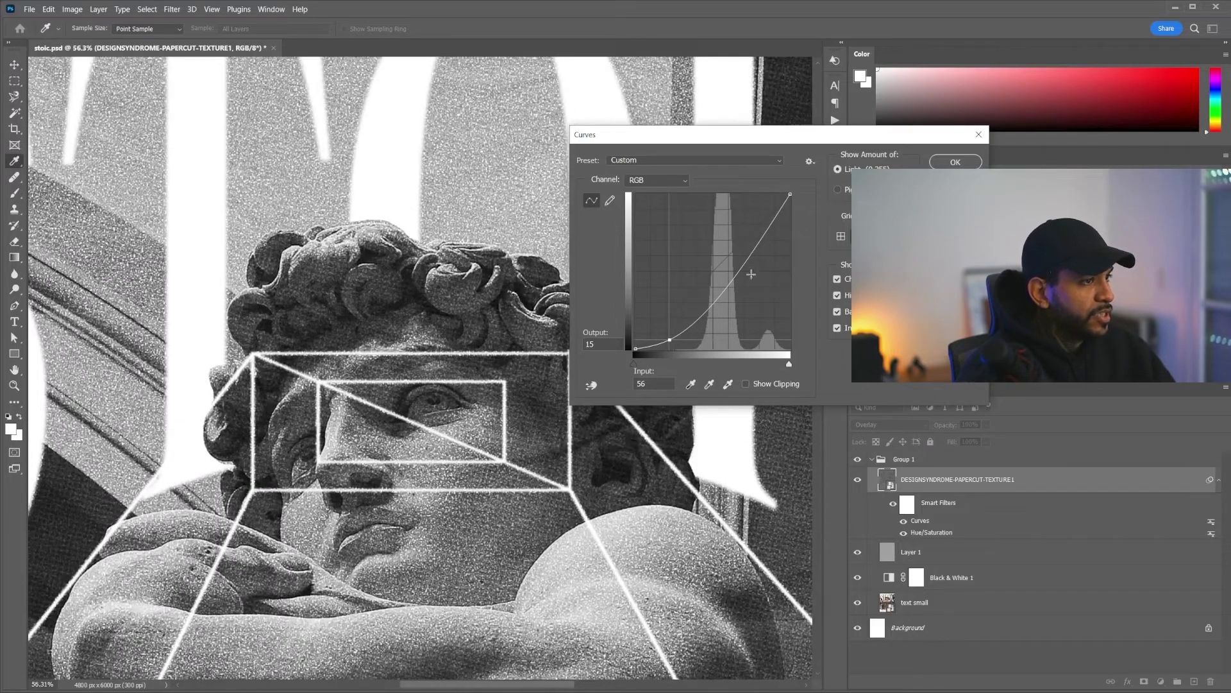
left_click_drag(741, 268, 738, 258)
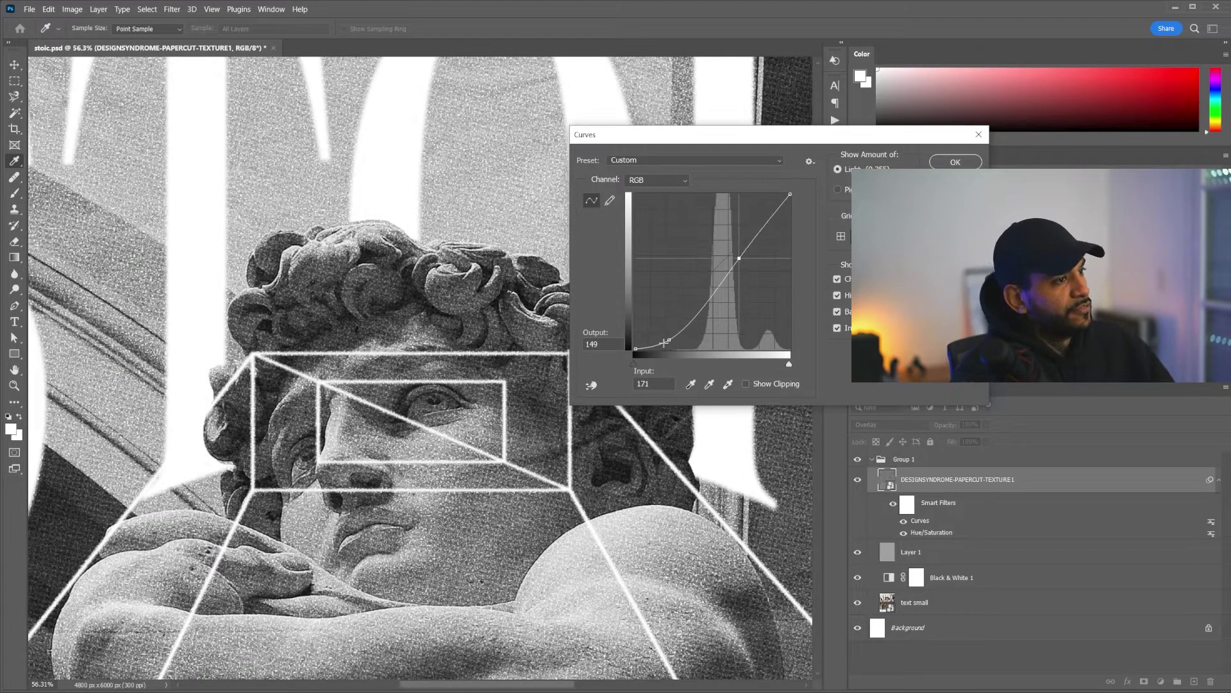
left_click_drag(665, 342, 653, 301)
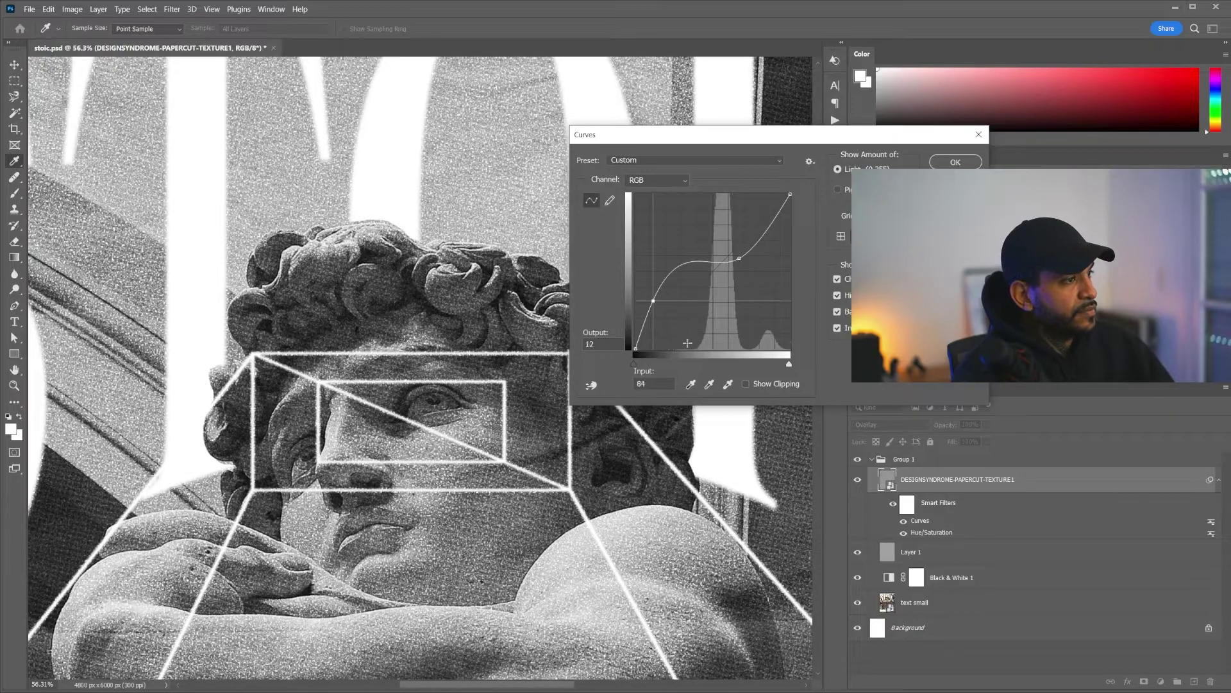
scroll(686, 341, "down", 5)
scroll(720, 285, "down", 3)
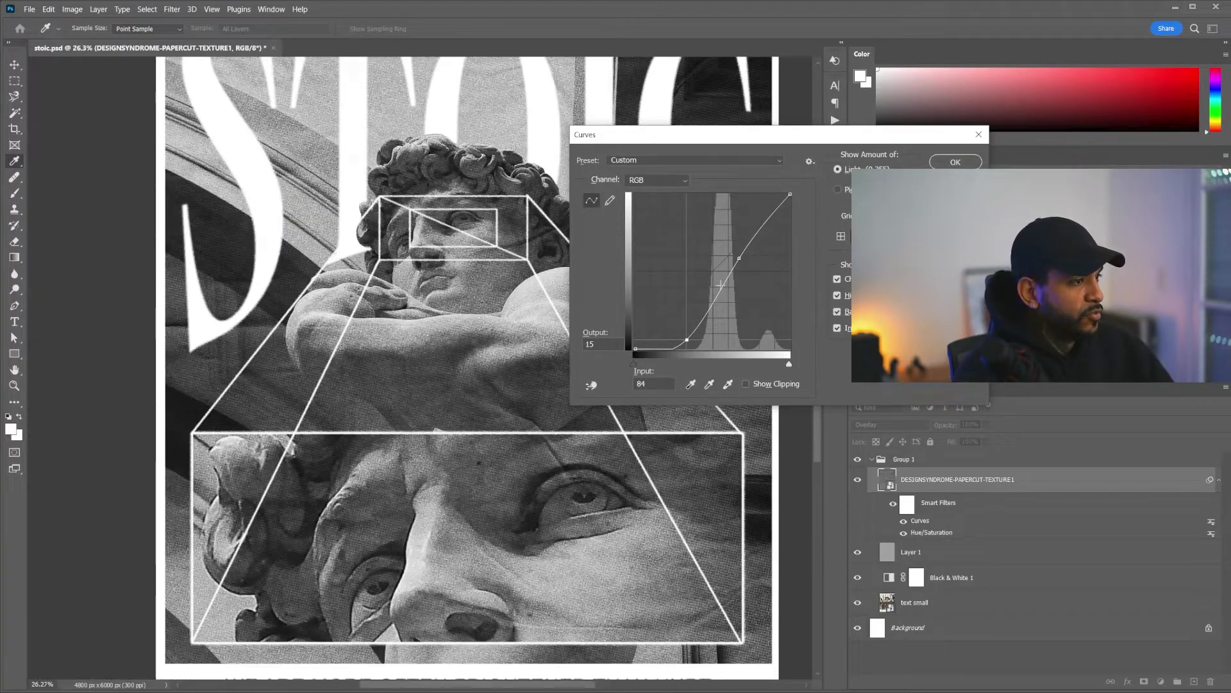
mouse_move(740, 259)
left_mouse_down()
mouse_move(718, 214)
mouse_move(751, 239)
left_mouse_up()
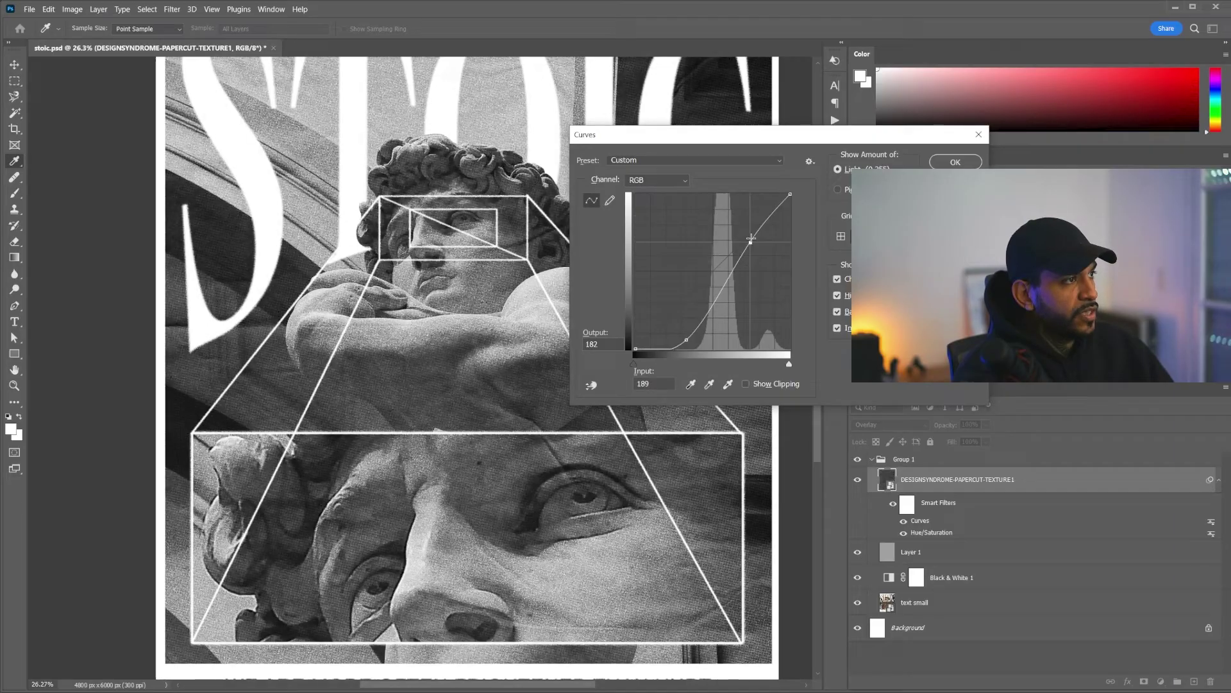
left_click_drag(686, 339, 696, 319)
scroll(443, 339, "down", 2)
scroll(443, 340, "up", 5)
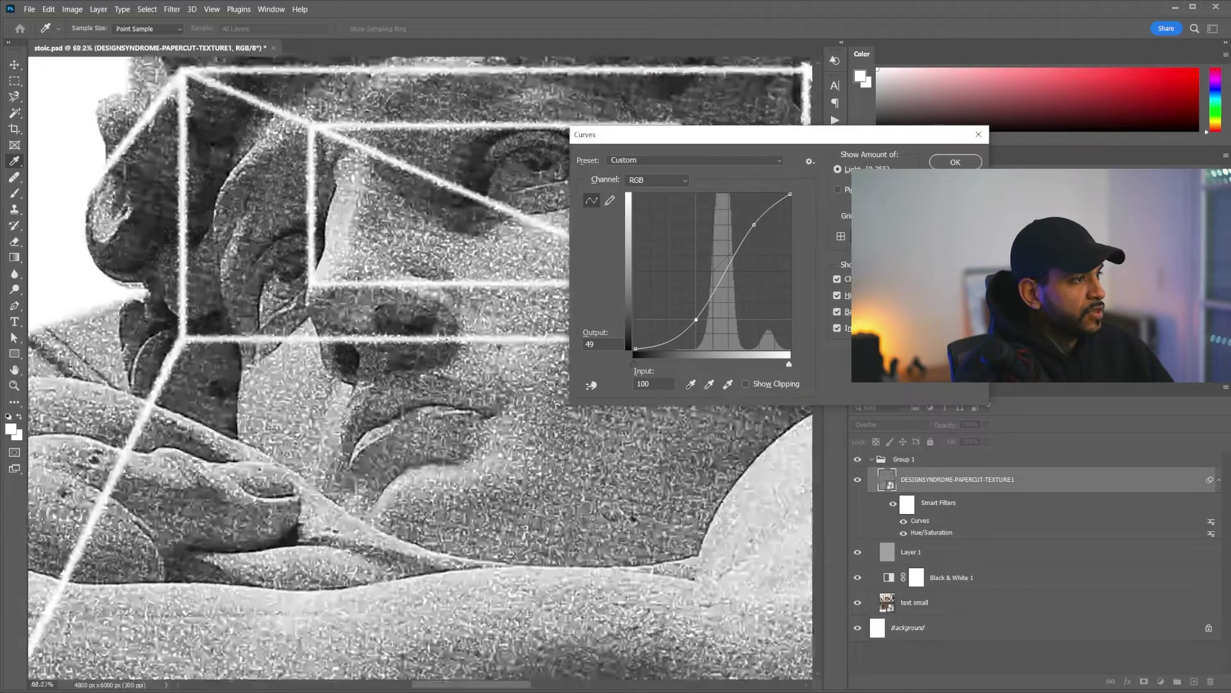
scroll(443, 340, "down", 5)
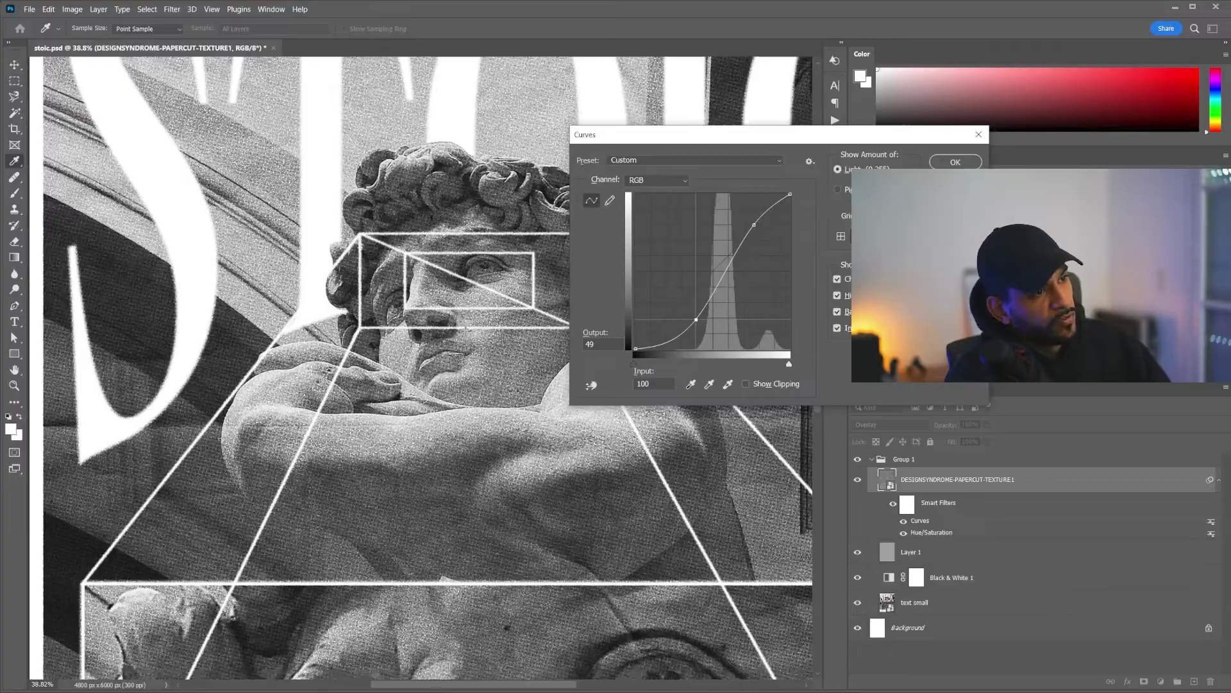
scroll(443, 339, "down", 3)
scroll(555, 442, "up", 2)
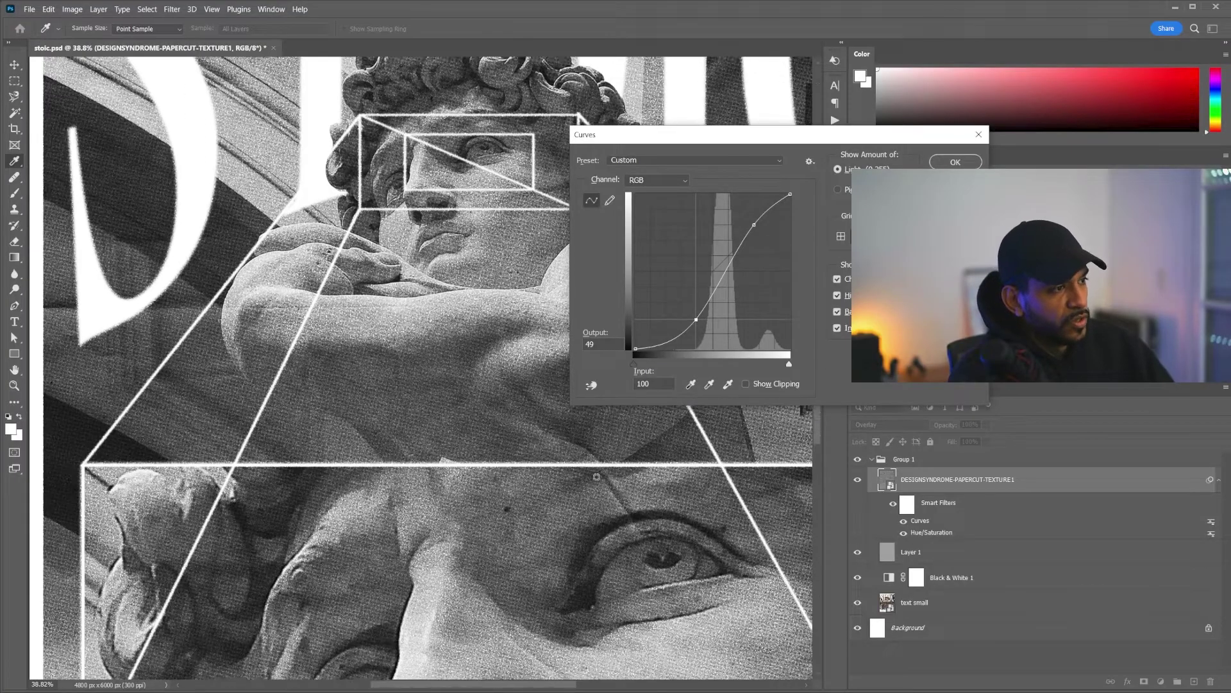
scroll(555, 441, "up", 2)
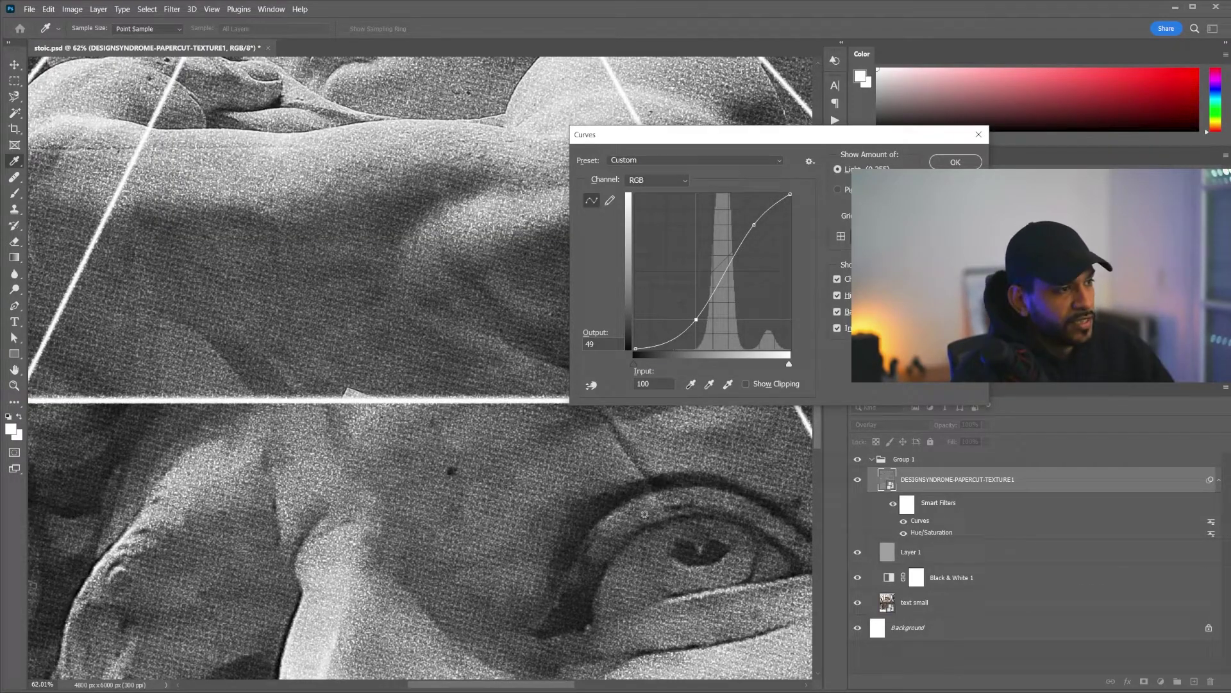
scroll(423, 366, "down", 3)
scroll(423, 366, "up", 2)
left_click(956, 162)
scroll(580, 427, "down", 3)
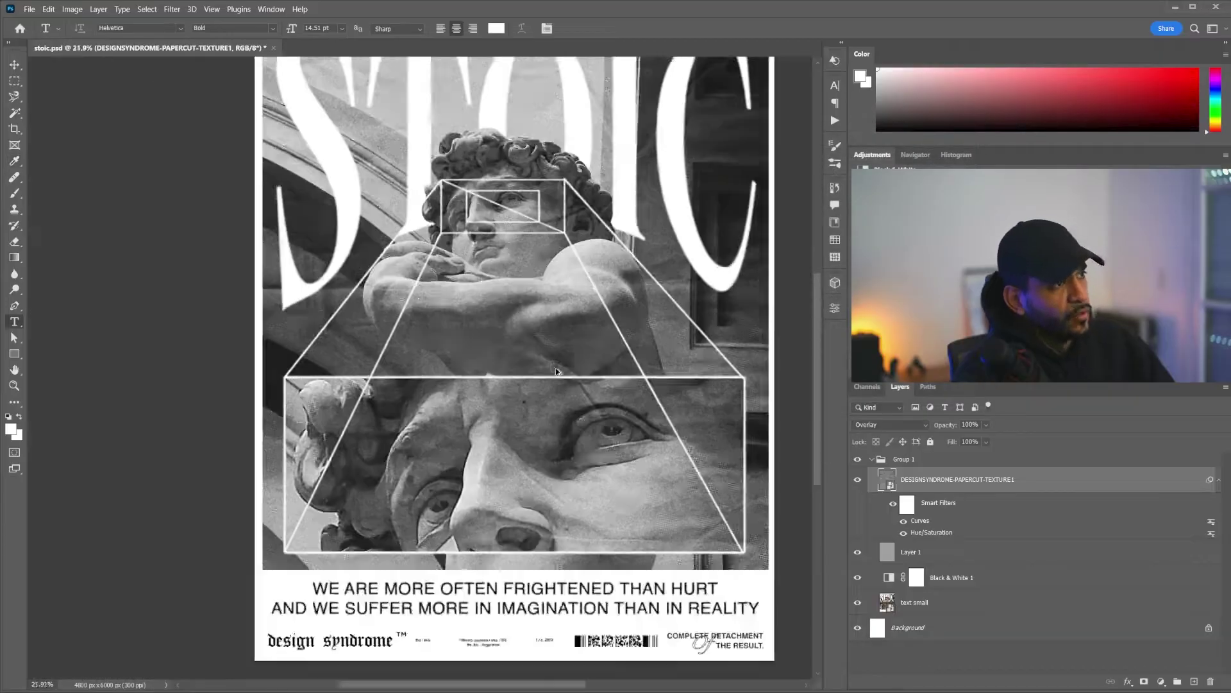
scroll(580, 427, "down", 1)
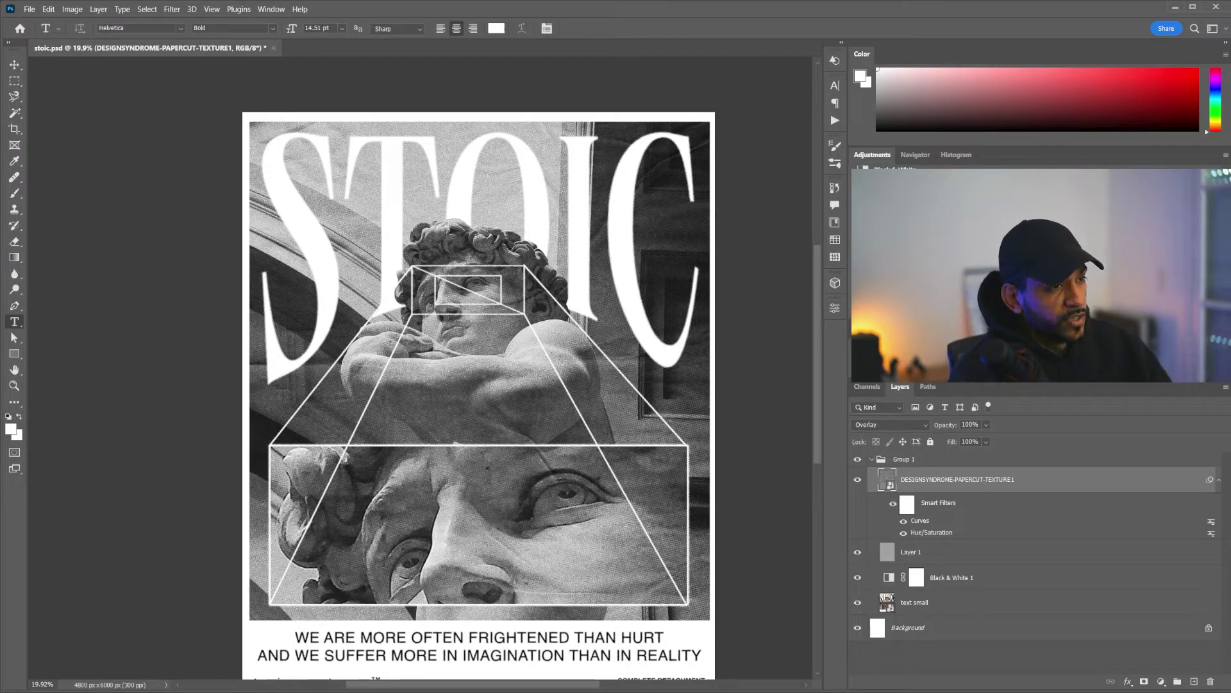
left_click(895, 230)
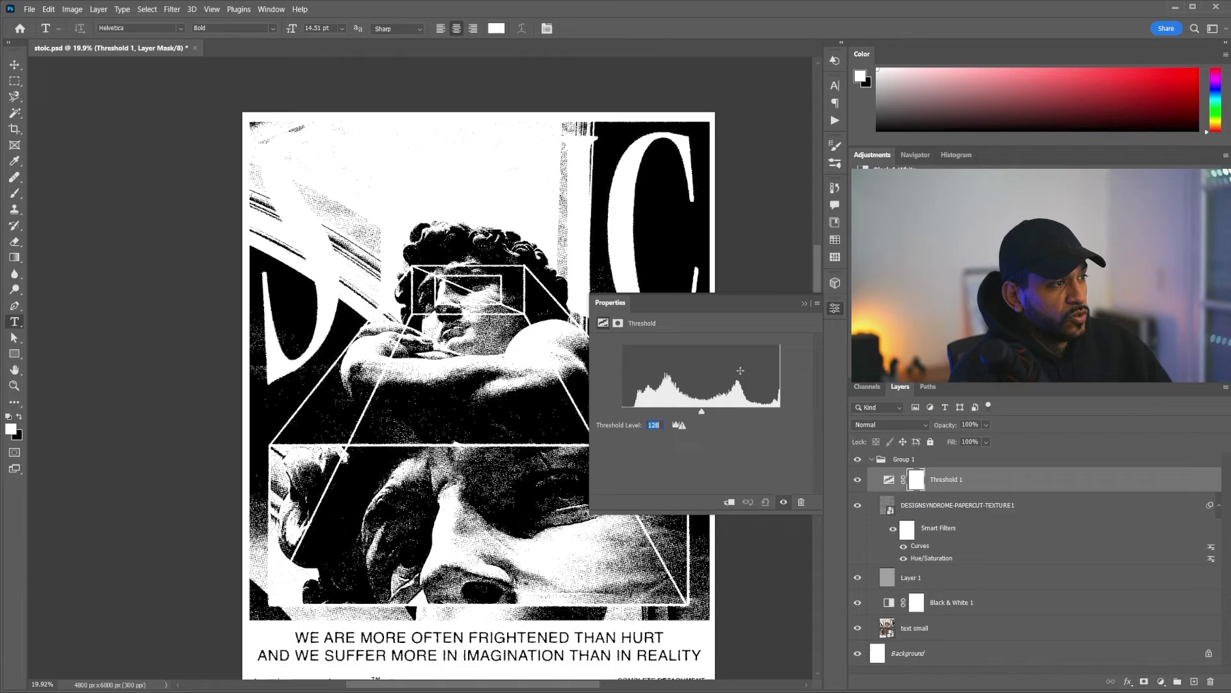
left_click(805, 304)
scroll(489, 271, "up", 3)
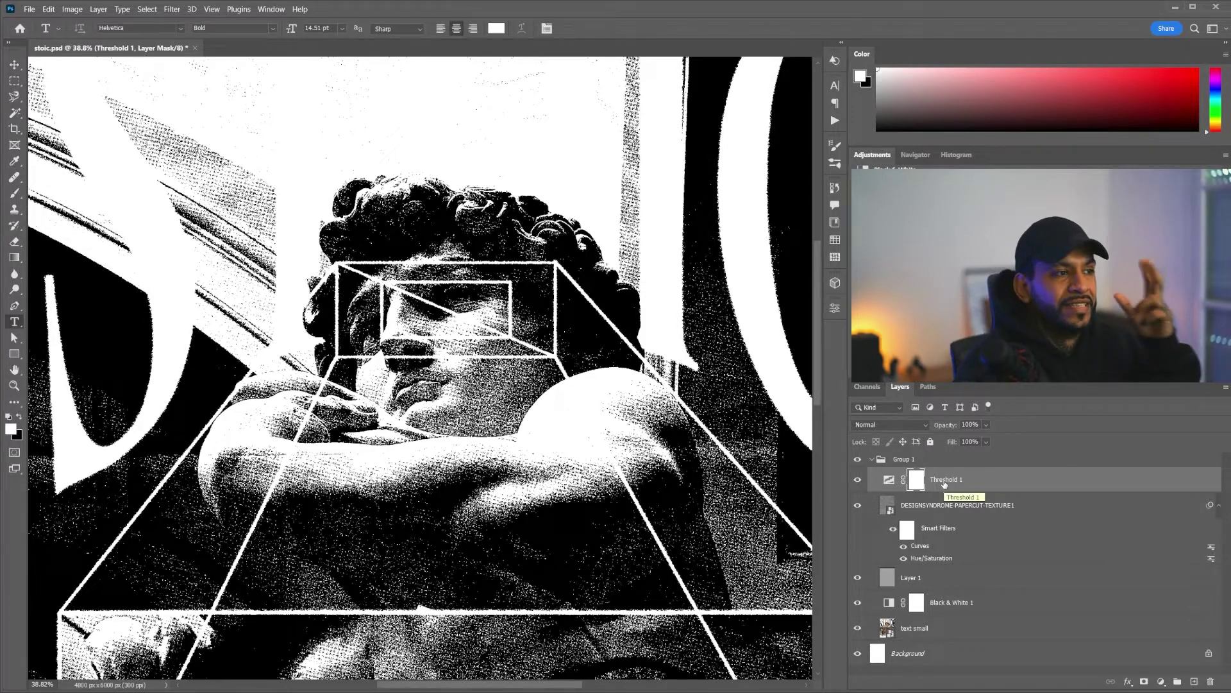
key("Delete")
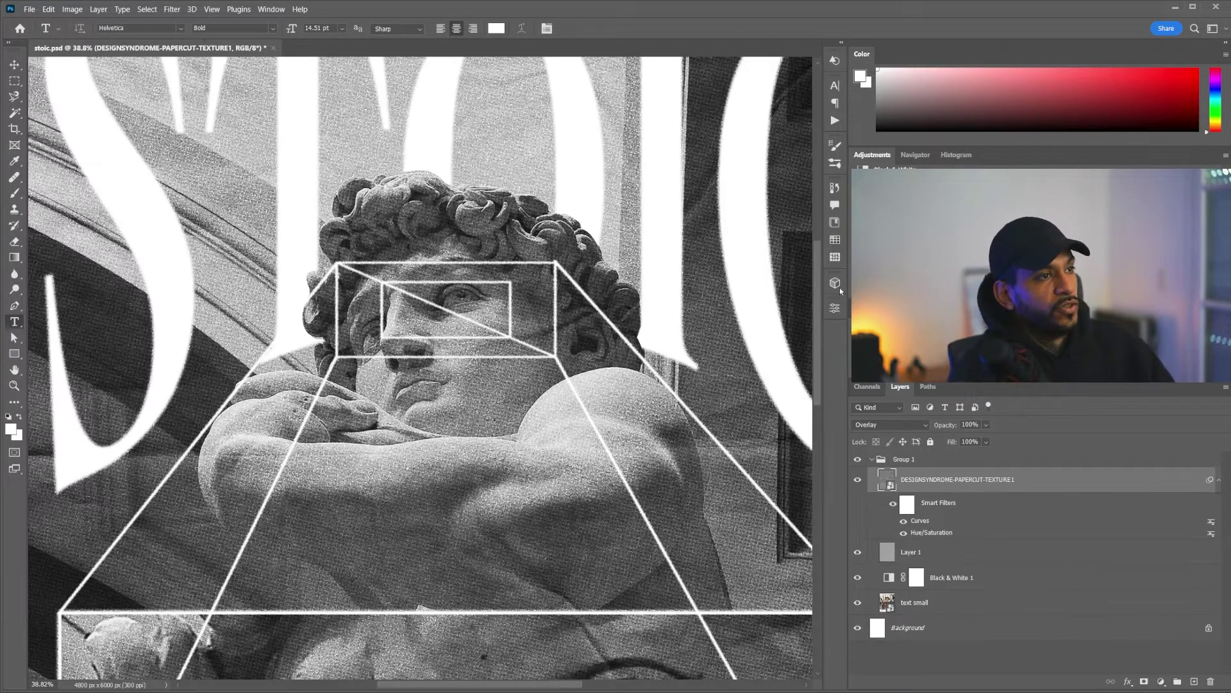
Add a Levels adjustment layer with input sliders pulled in to about 134 and 190
left_click(97, 11)
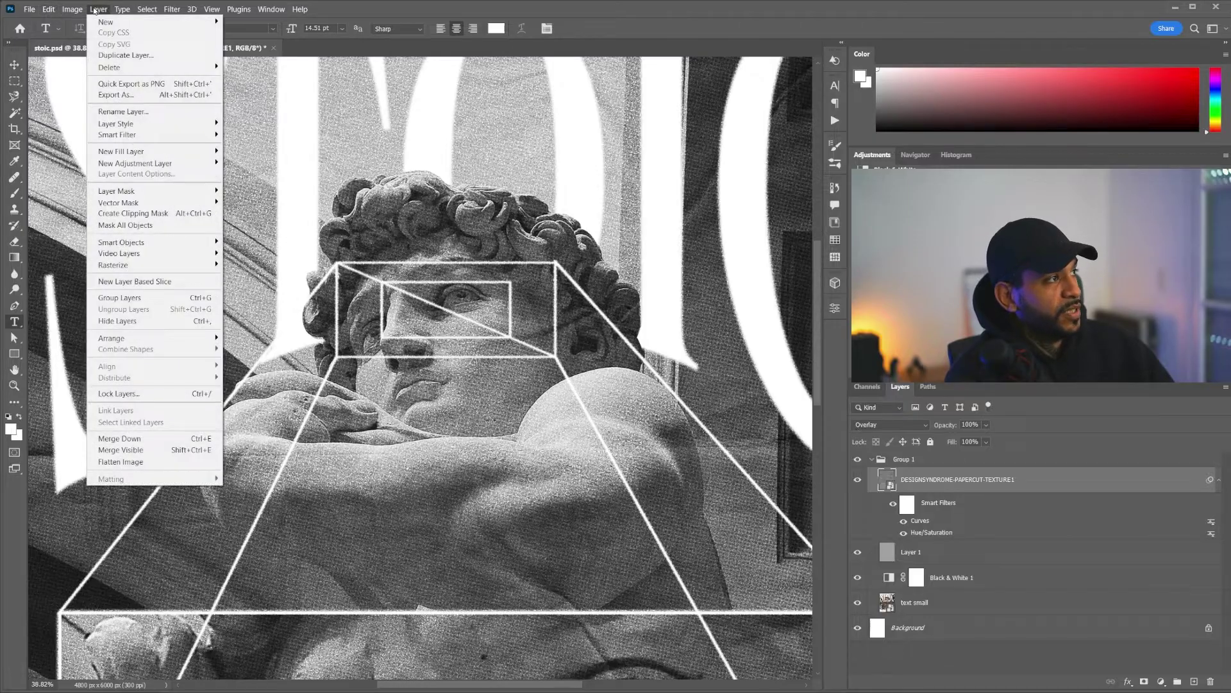
mouse_move(135, 163)
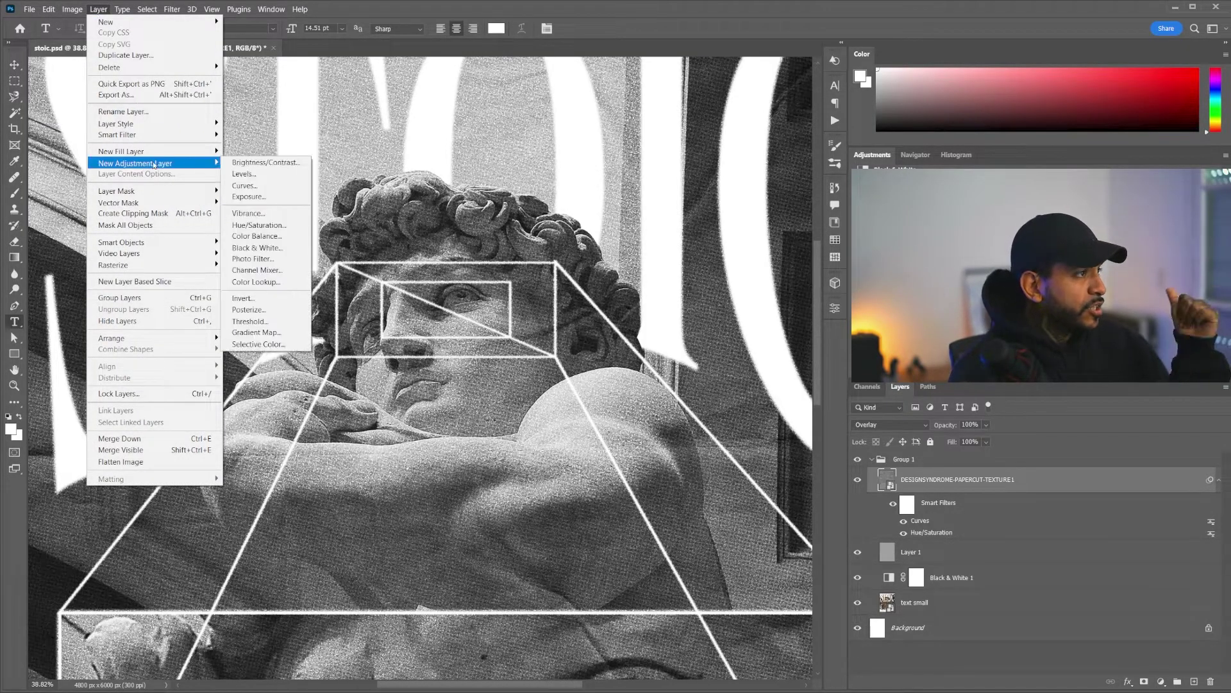
left_click(253, 175)
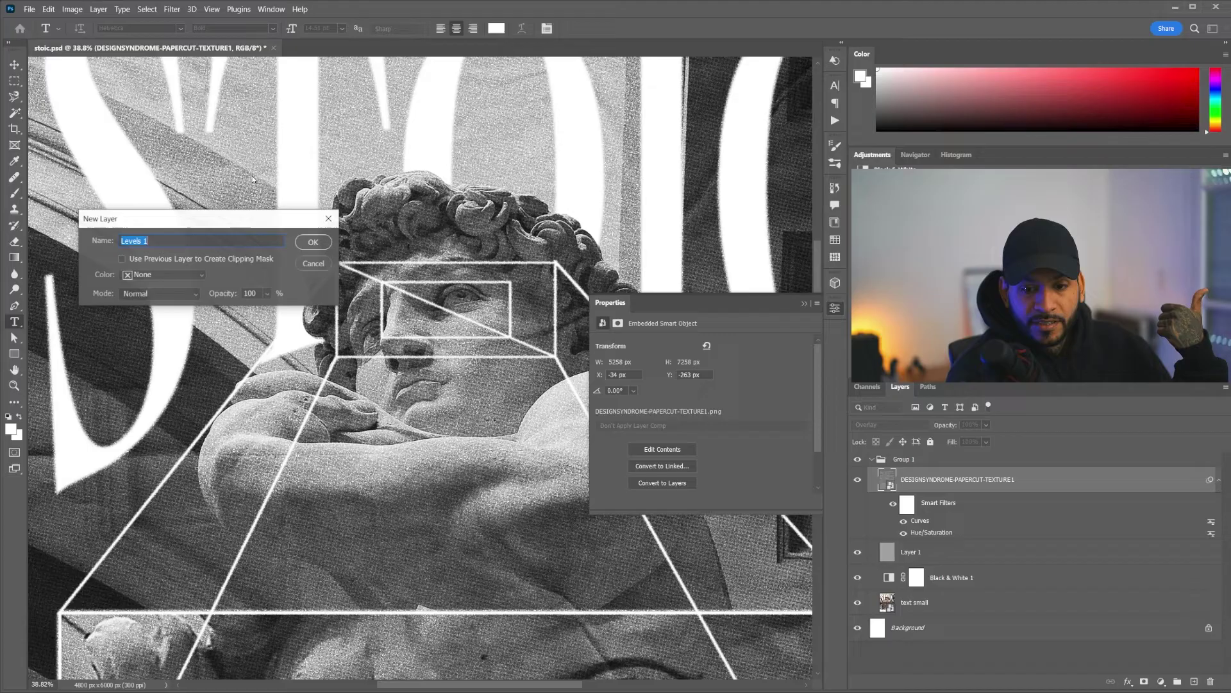
left_click(313, 241)
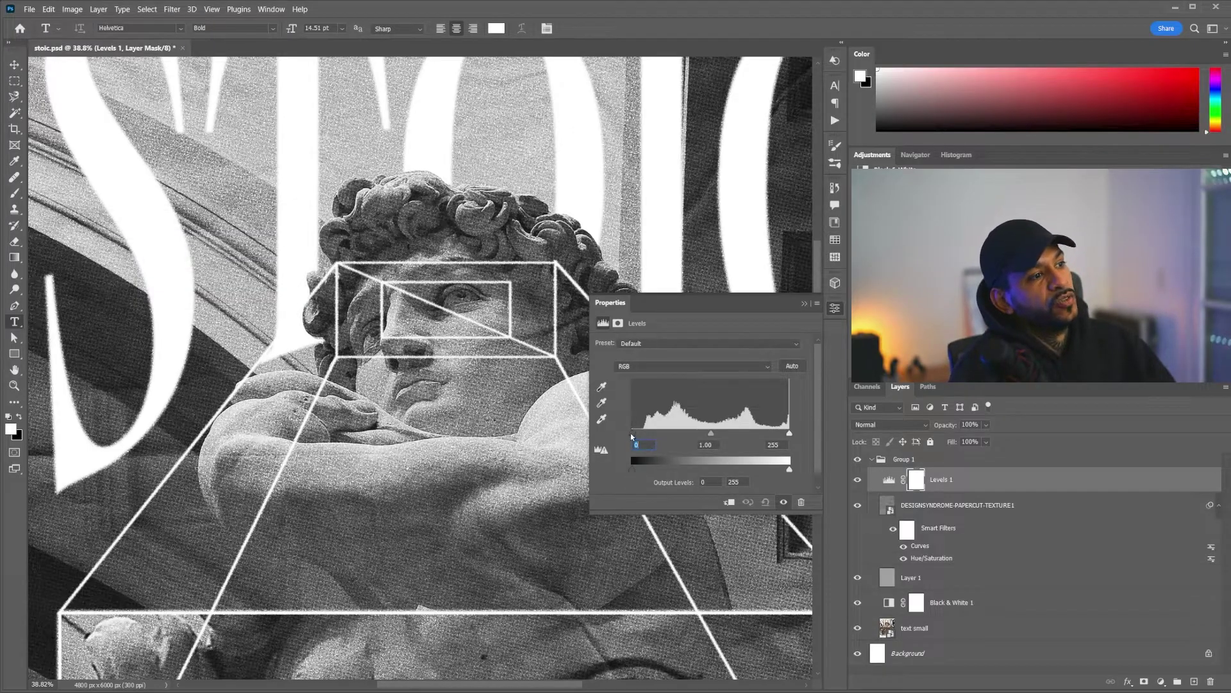
left_click_drag(631, 432, 720, 435)
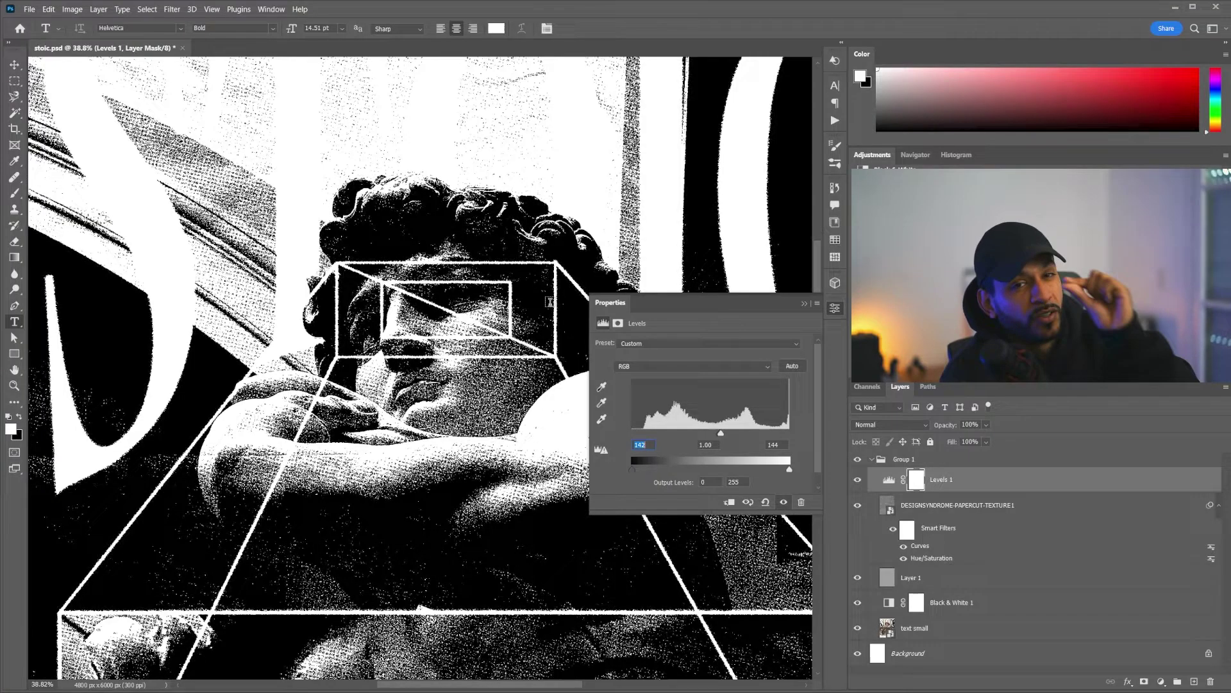
mouse_move(721, 436)
left_mouse_down()
mouse_move(738, 432)
mouse_move(696, 441)
left_mouse_up()
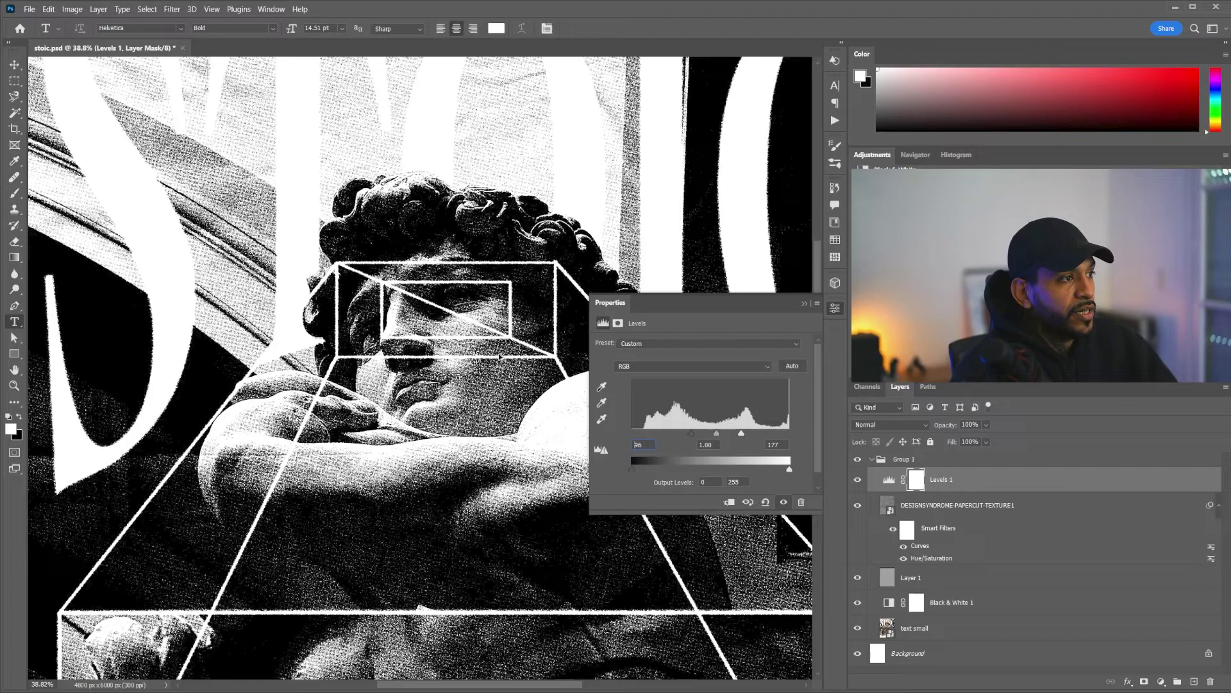
scroll(472, 333, "up", 3)
scroll(471, 332, "up", 2)
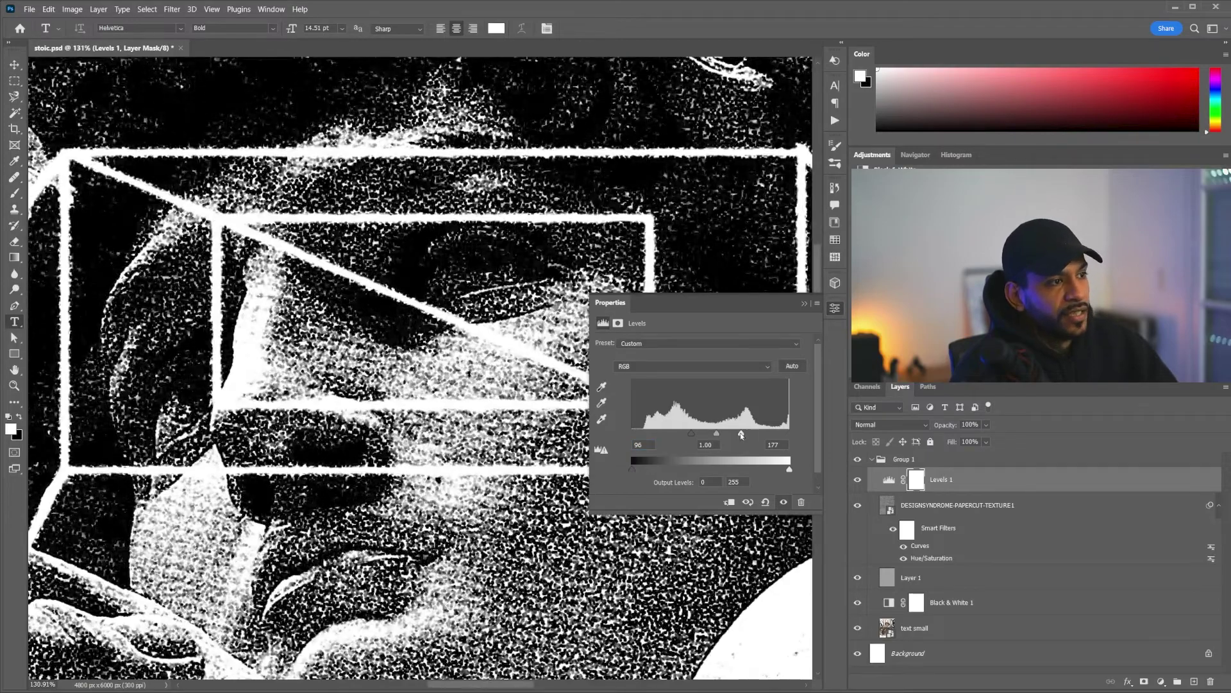
left_click_drag(741, 435, 678, 435)
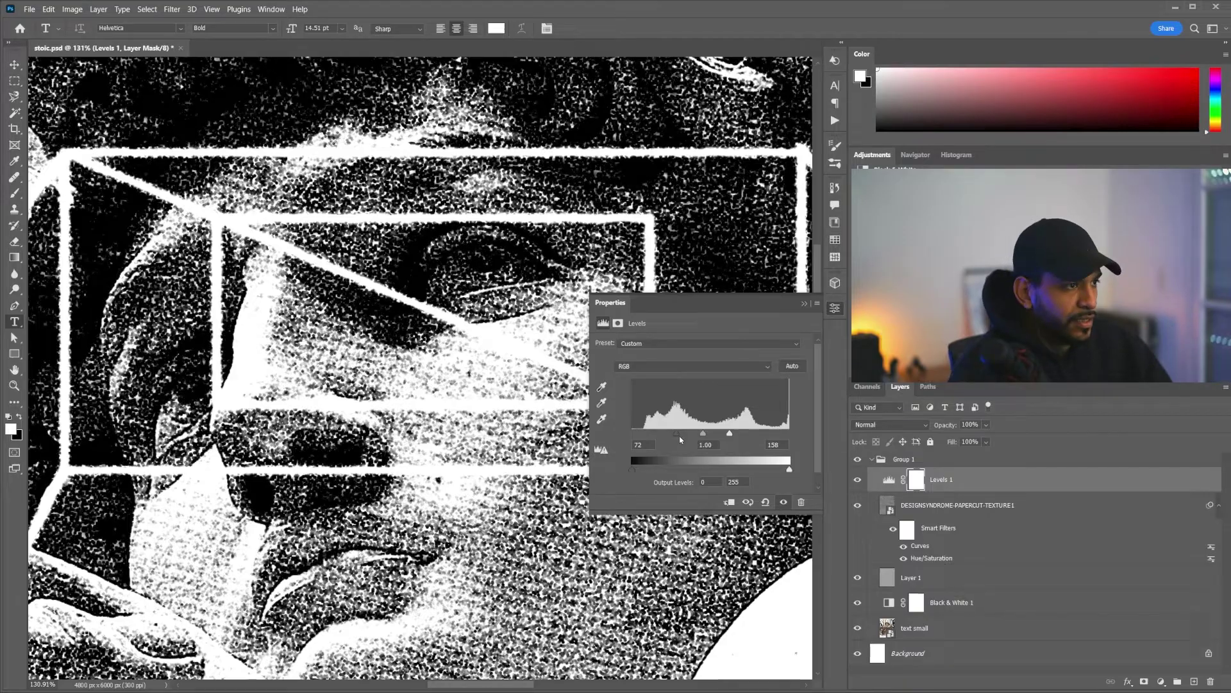
mouse_move(678, 438)
left_mouse_down()
mouse_move(756, 435)
mouse_move(706, 437)
left_mouse_up()
scroll(414, 385, "down", 5)
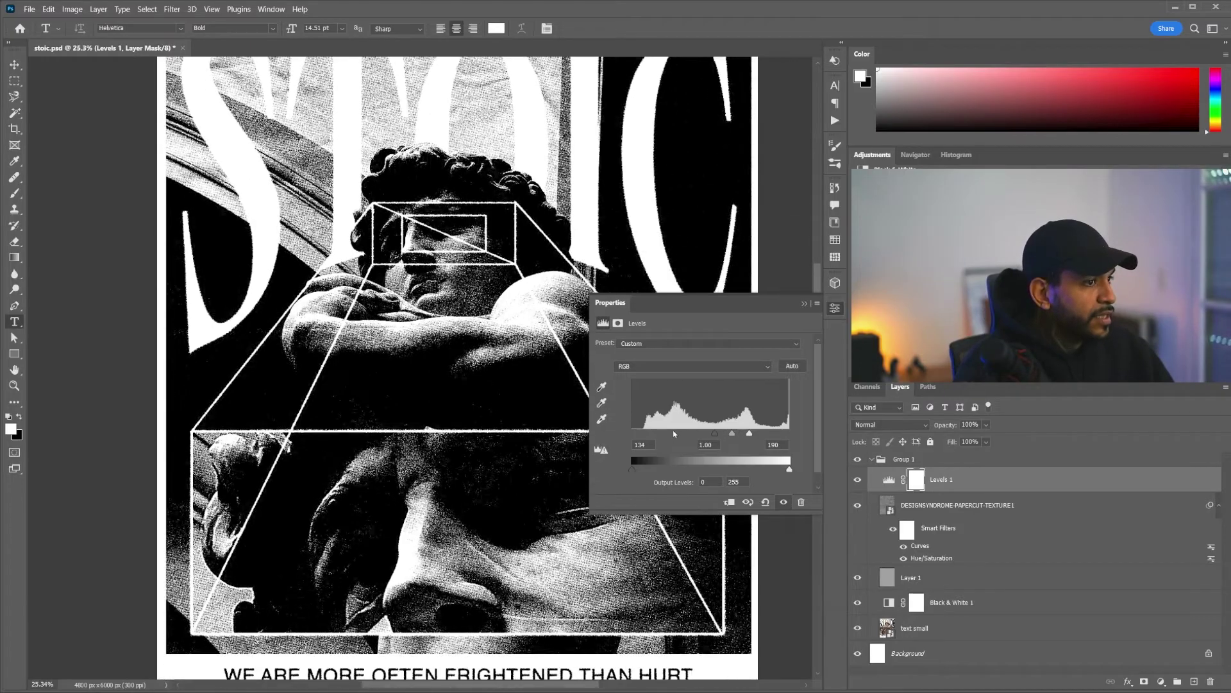
Reshape the paper texture's Curves smart filter for darker, grittier tones
left_click(879, 404)
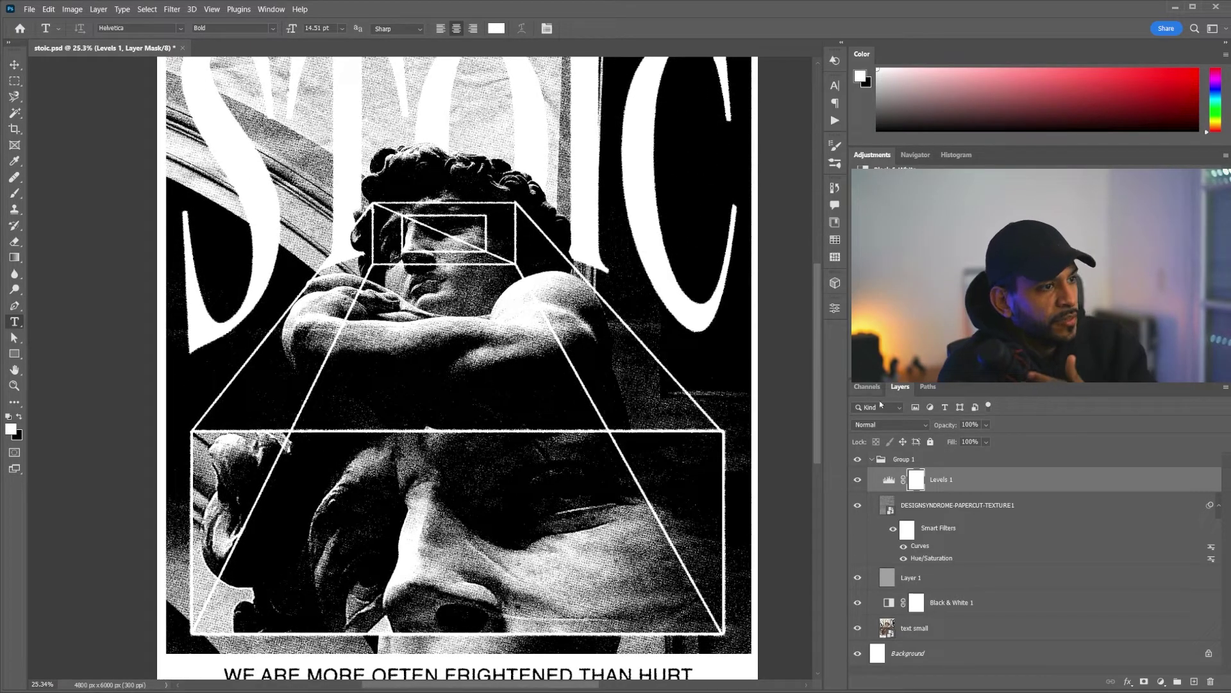
left_click(943, 511)
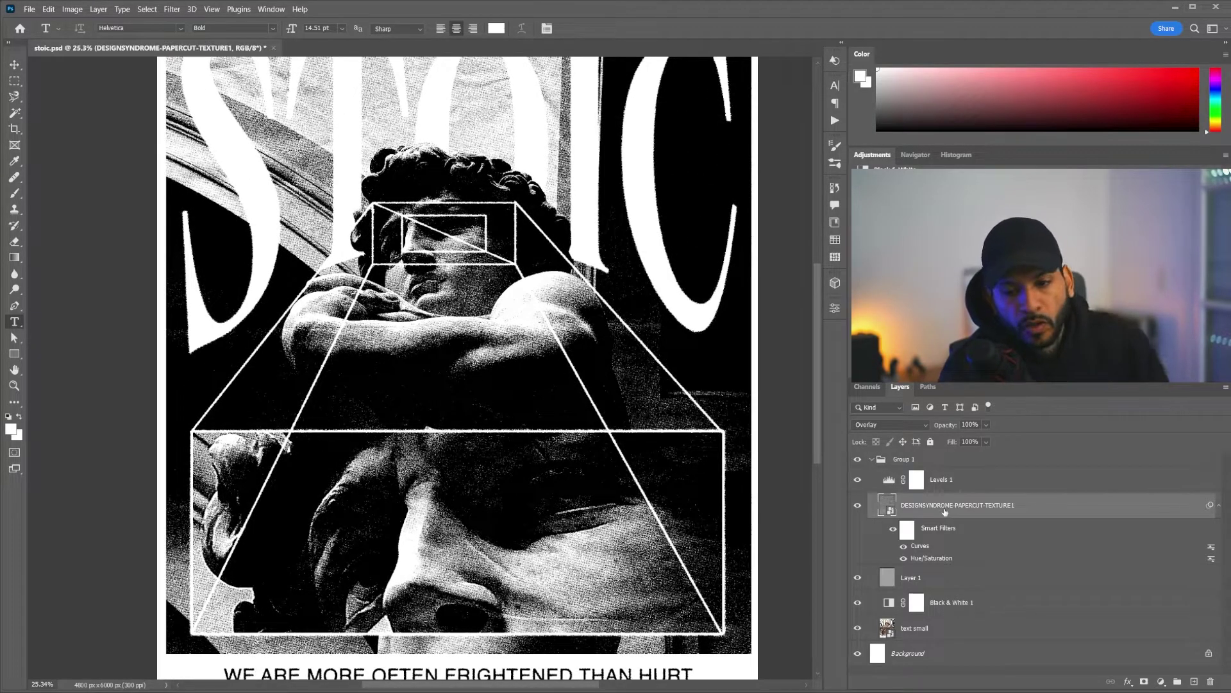
double_click(921, 546)
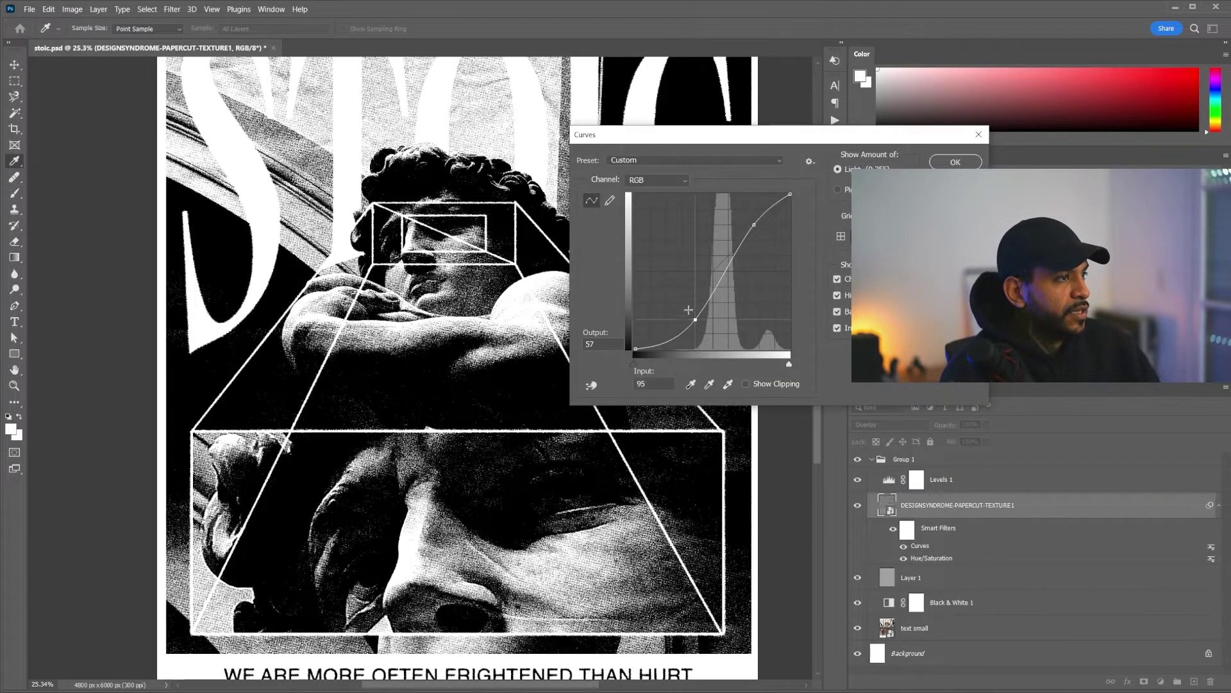
left_click_drag(696, 313, 695, 320)
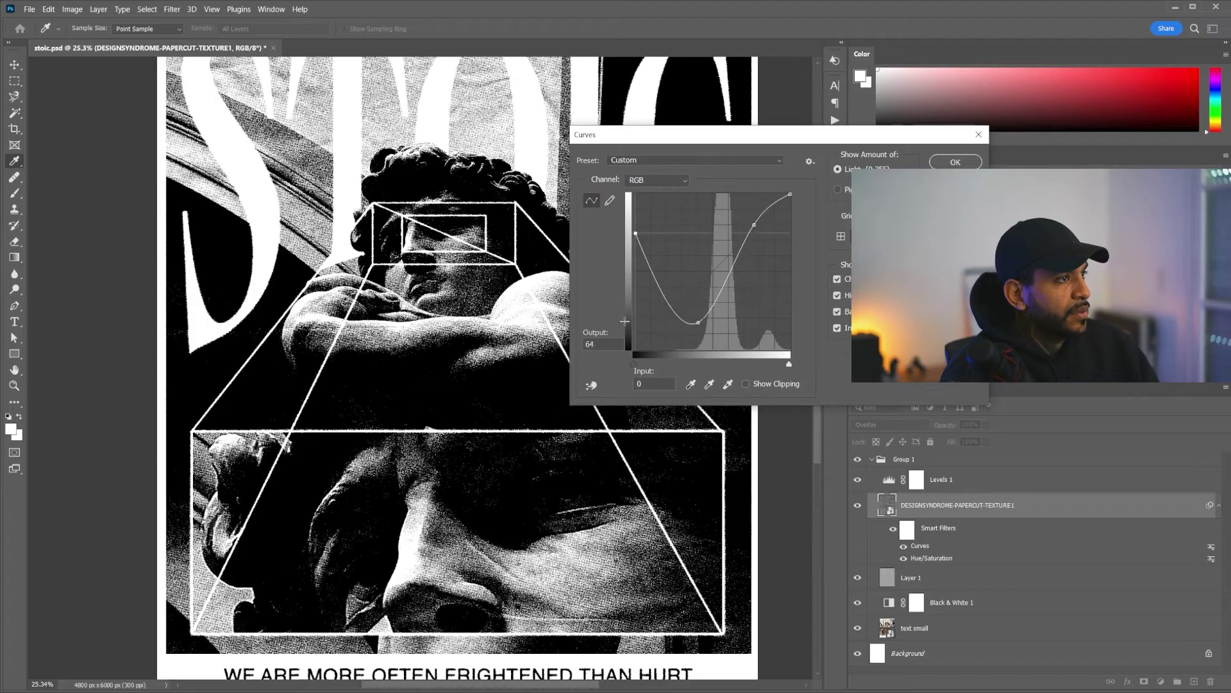
left_click_drag(698, 322, 696, 305)
left_click_drag(754, 224, 760, 206)
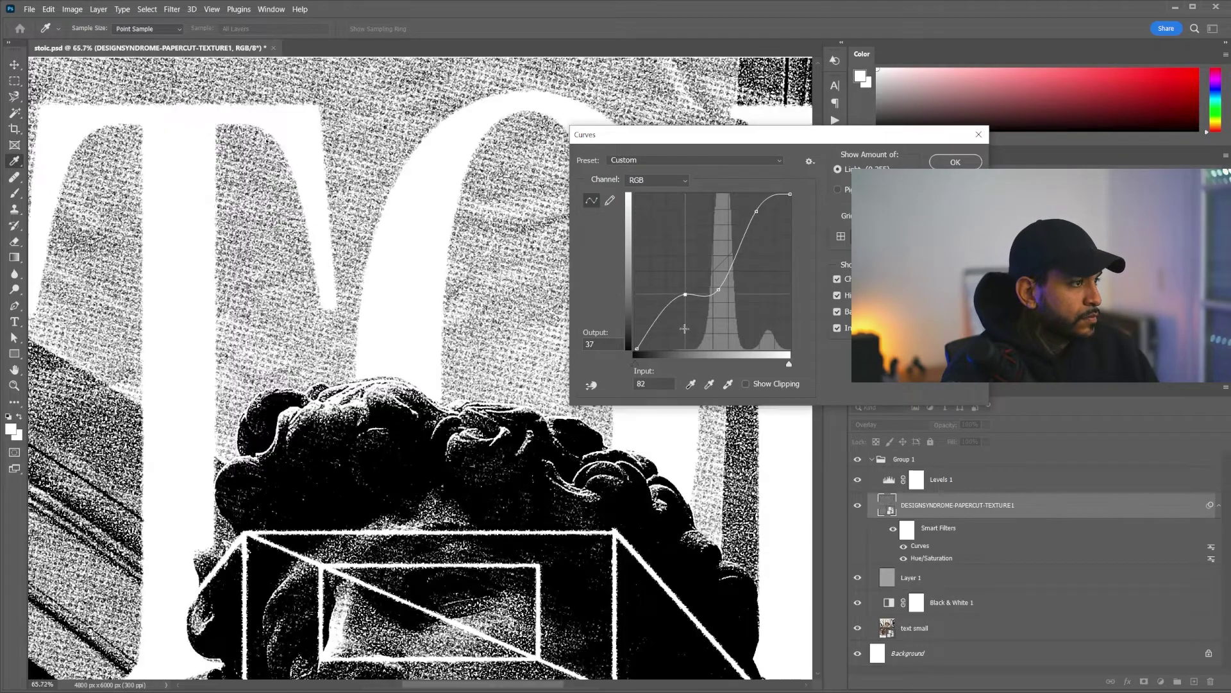
left_click_drag(685, 294, 701, 297)
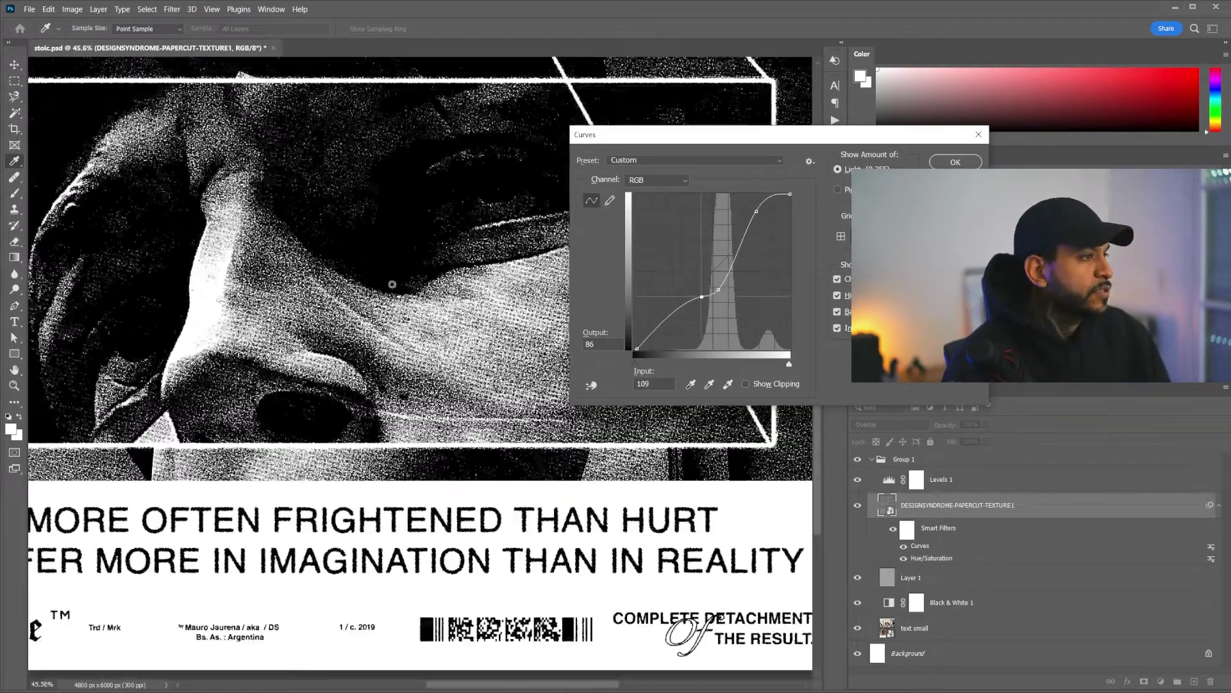
scroll(408, 360, "up", 2)
scroll(409, 361, "up", 2)
scroll(409, 362, "up", 2)
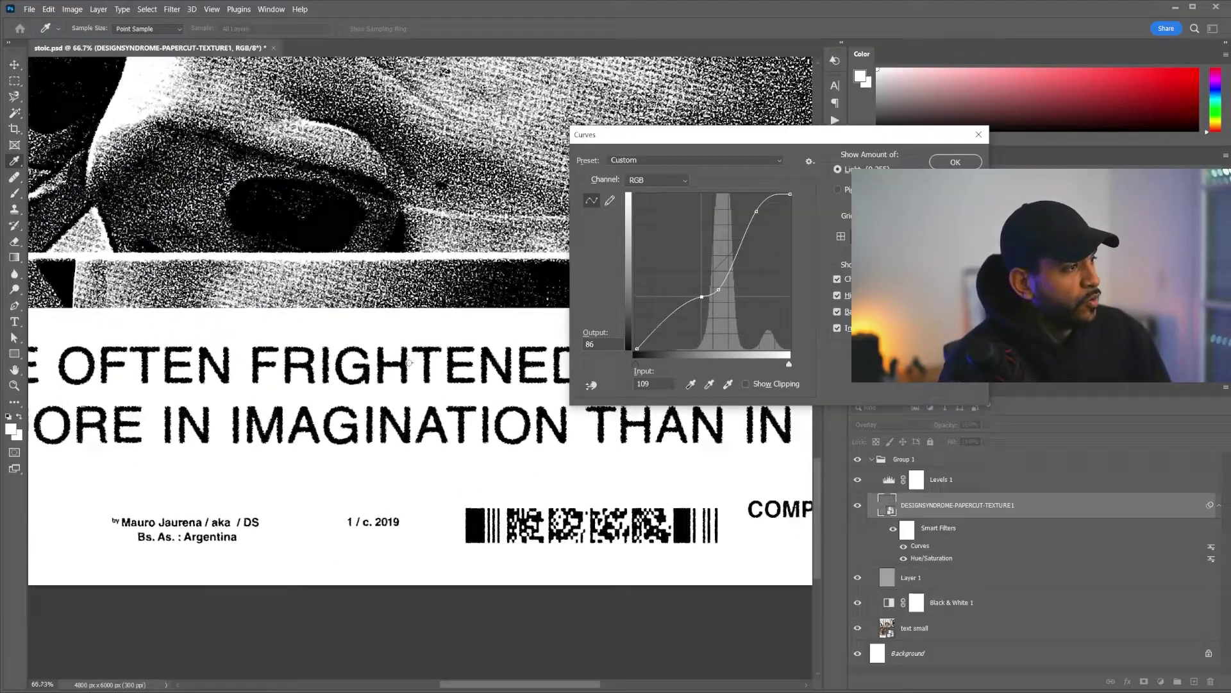
scroll(409, 361, "up", 2)
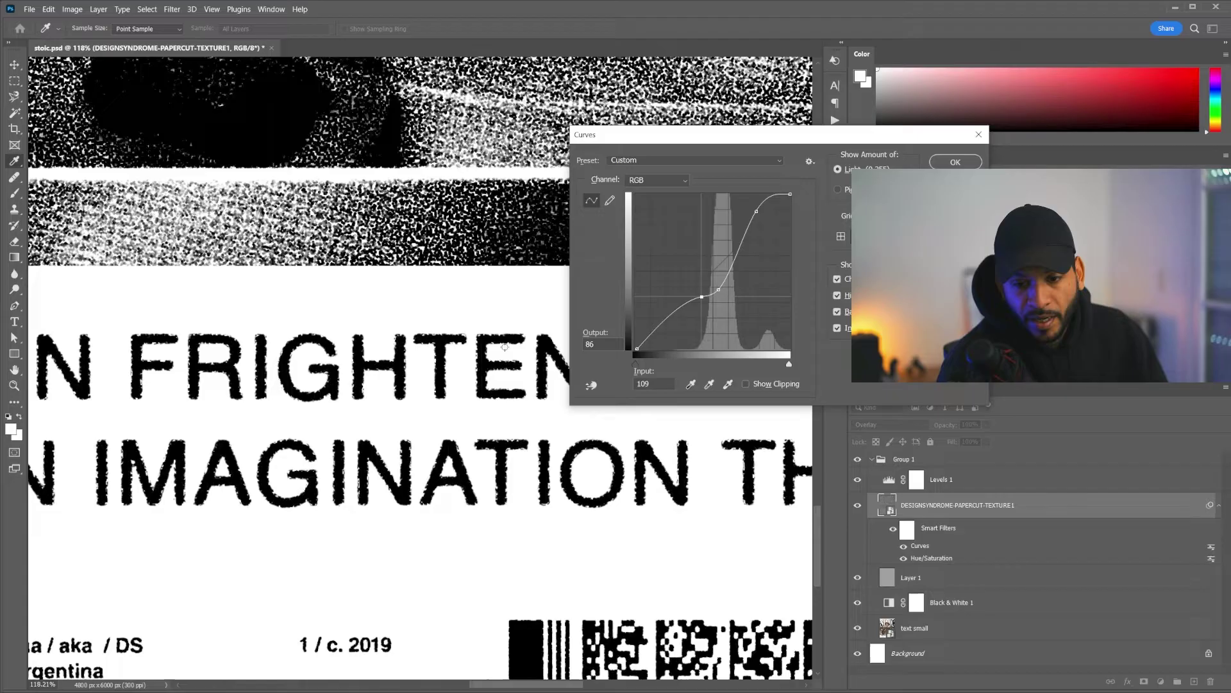
scroll(433, 448, "down", 2)
scroll(433, 448, "up", 3)
scroll(433, 447, "up", 1)
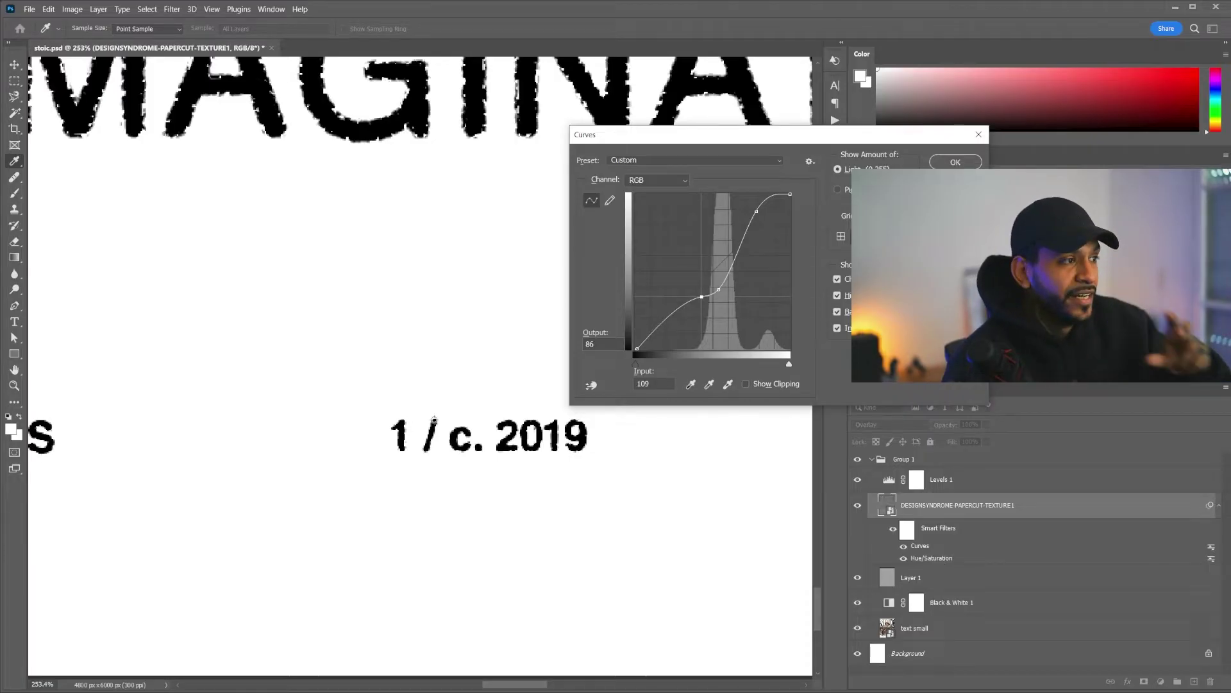
scroll(531, 358, "down", 2)
scroll(532, 359, "down", 1)
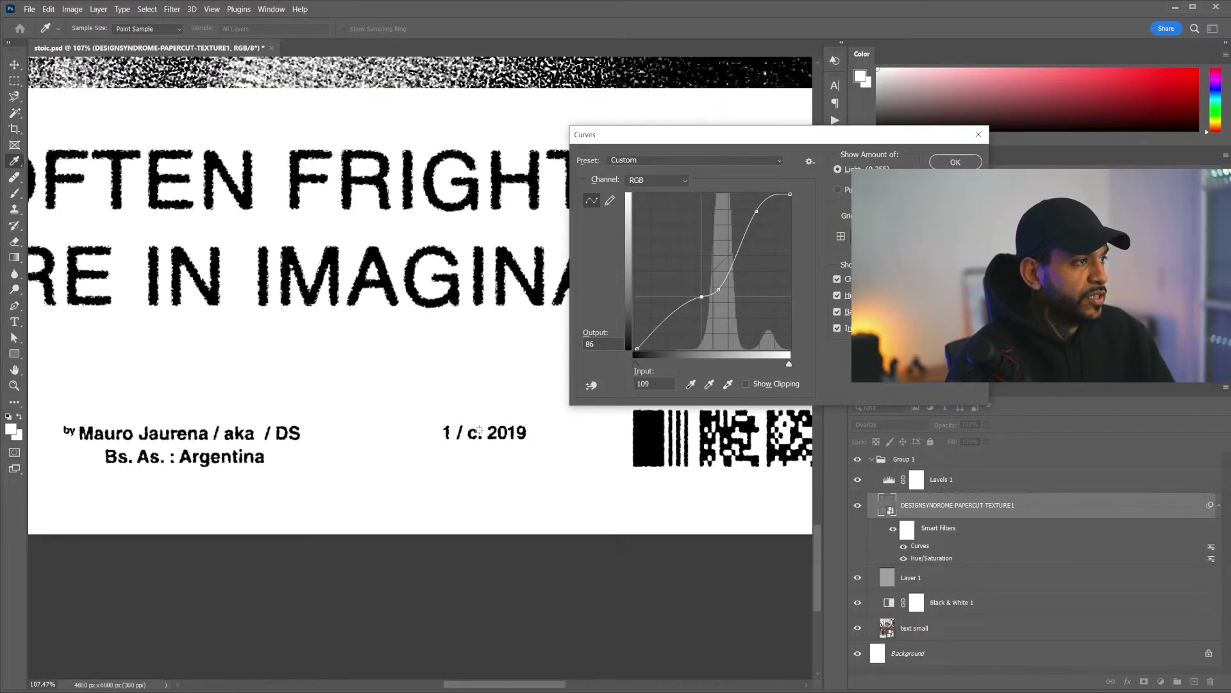
scroll(531, 359, "down", 1)
scroll(531, 359, "down", 2)
left_click(955, 162)
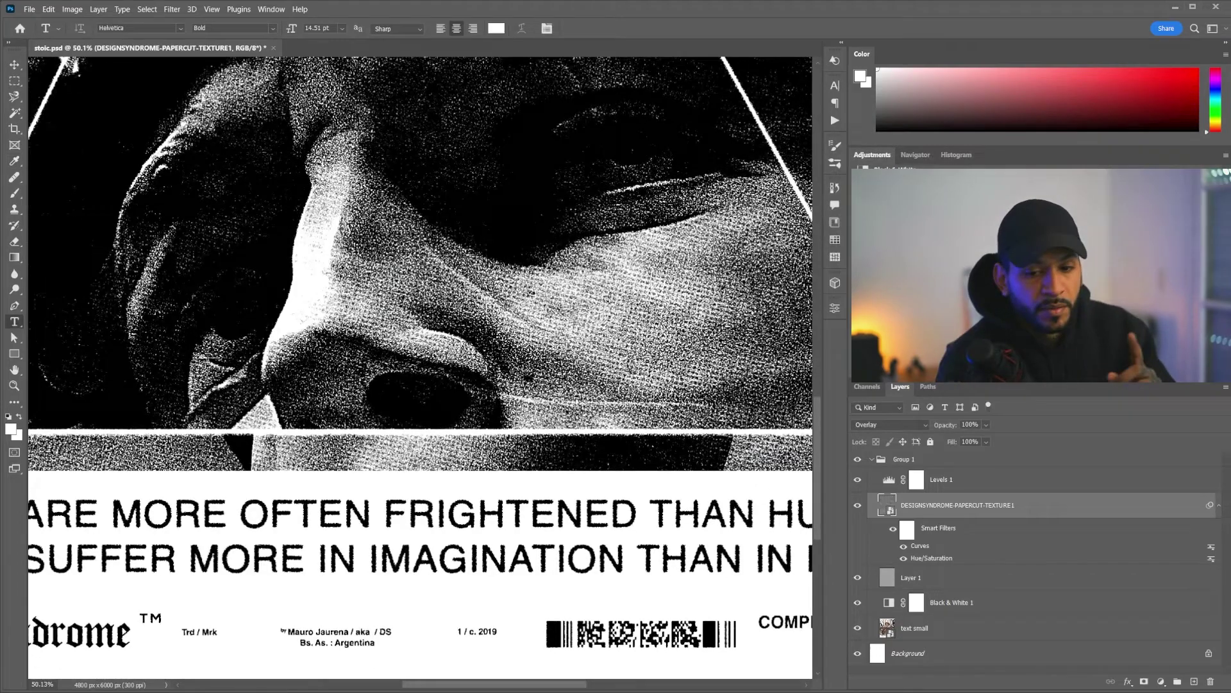
scroll(770, 452, "down", 1)
Select the text small layer and open the first paper texture file as its own document
left_click(920, 630)
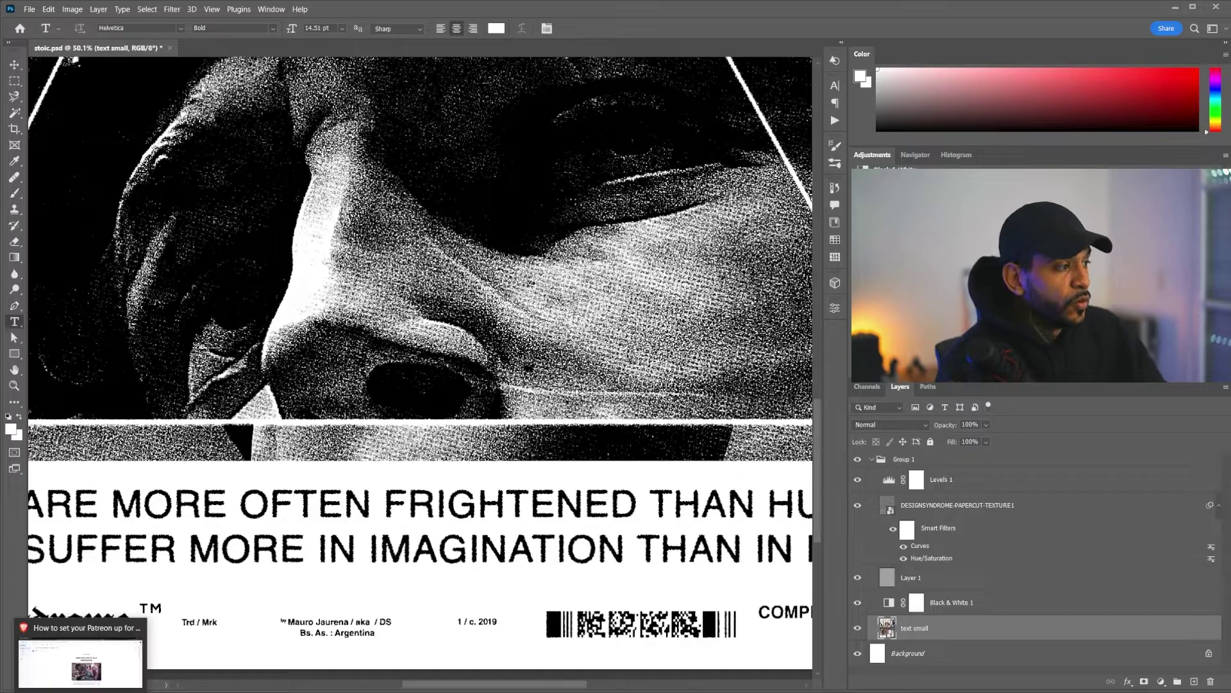
left_click(65, 649)
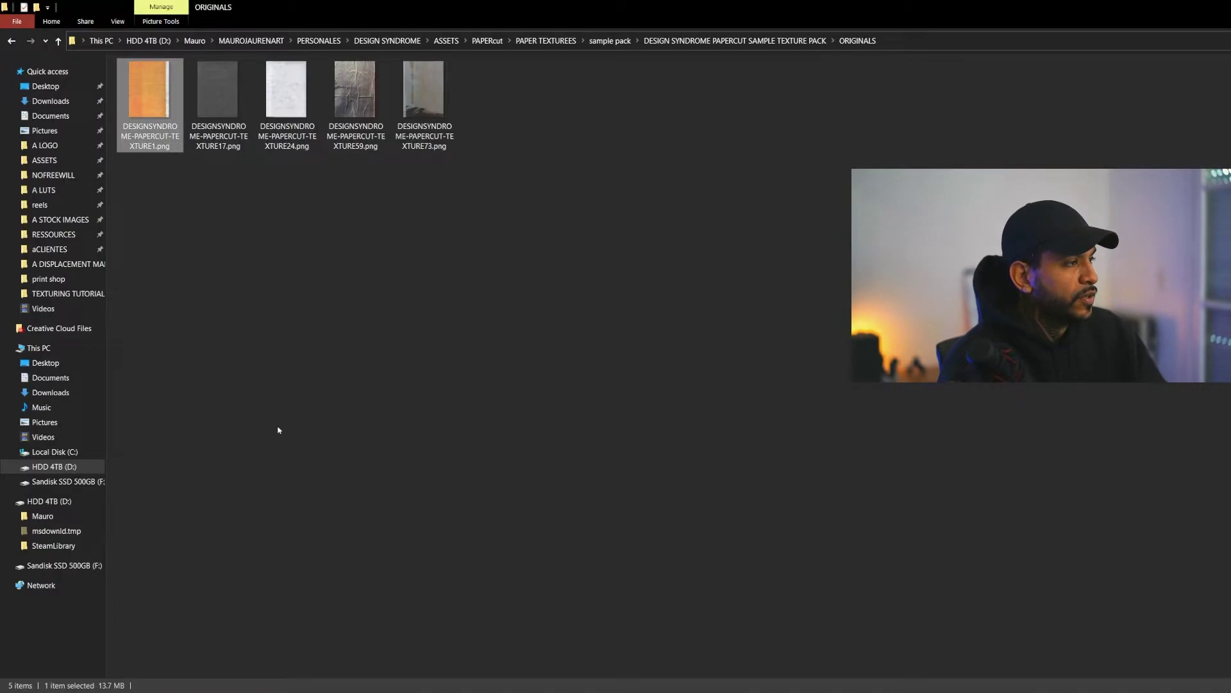
mouse_move(156, 87)
left_mouse_down()
mouse_move(194, 240)
mouse_move(232, 51)
mouse_move(222, 55)
mouse_move(233, 53)
left_mouse_up()
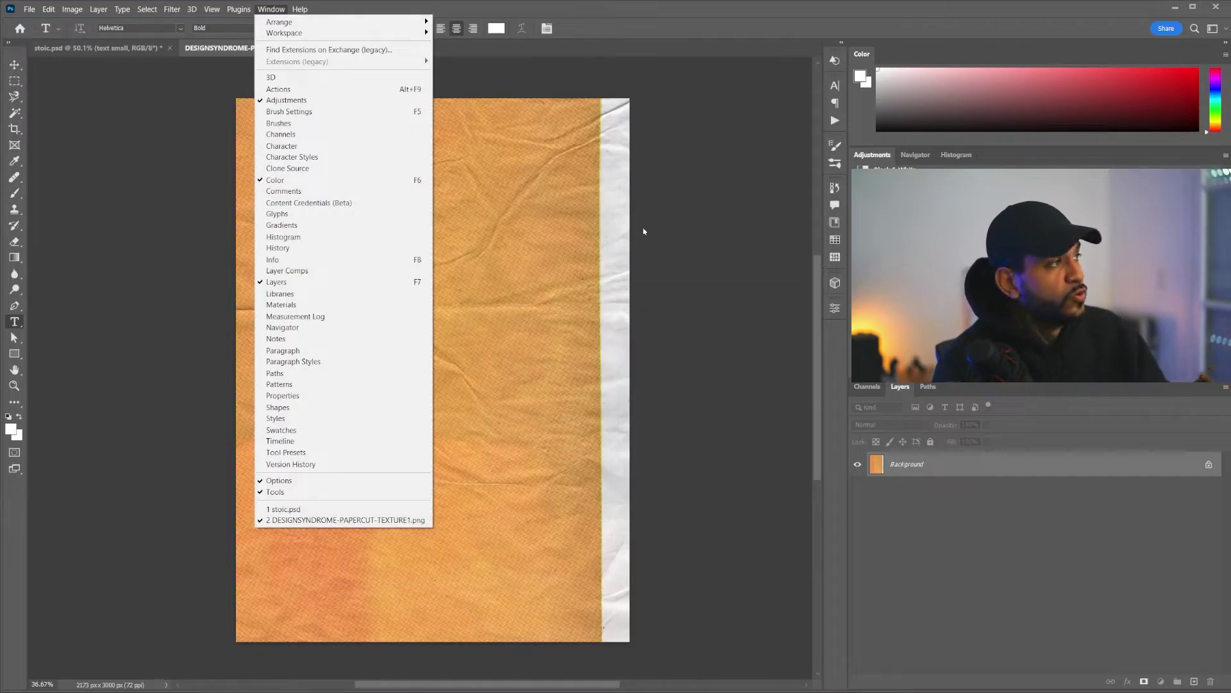
Desaturate the crumpled paper texture document with Hue/Saturation at -100
left_click(72, 8)
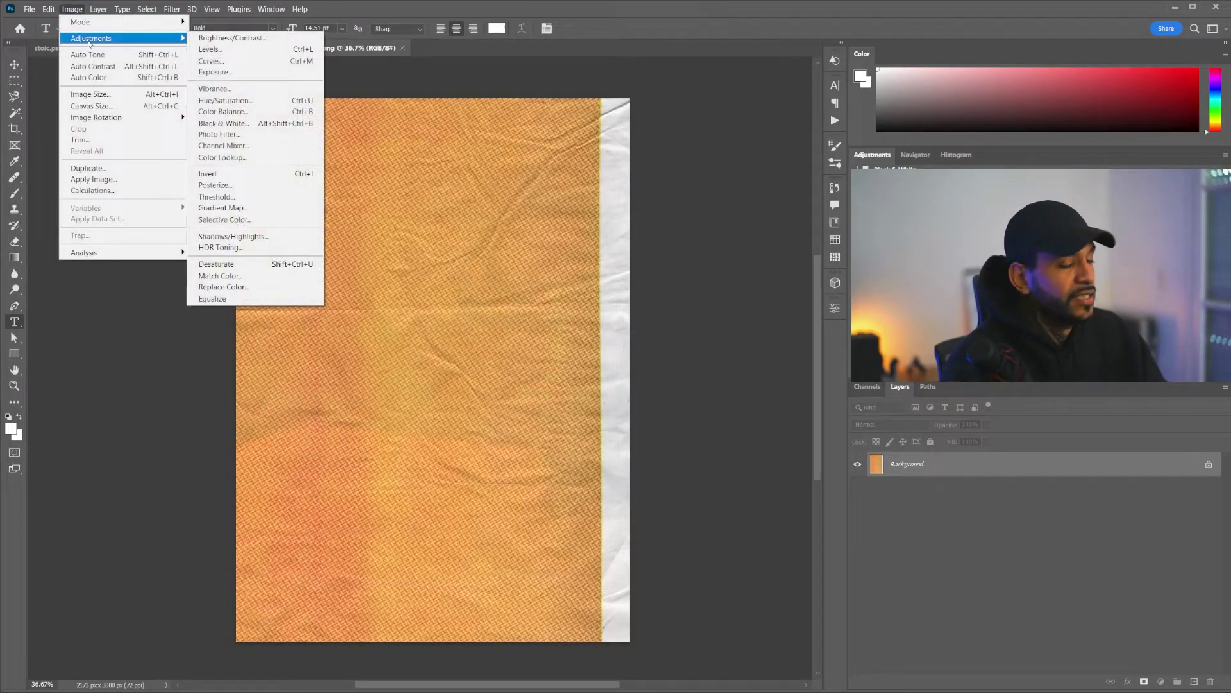
mouse_move(91, 38)
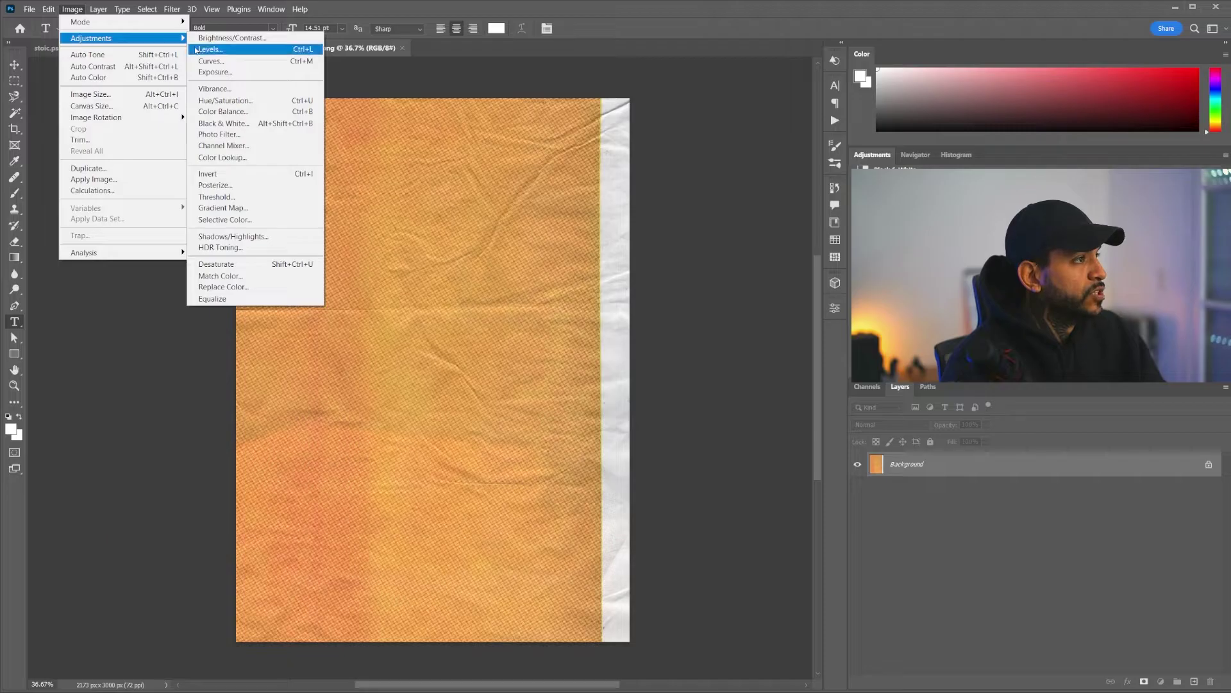
left_click(220, 102)
left_click_drag(674, 327, 614, 327)
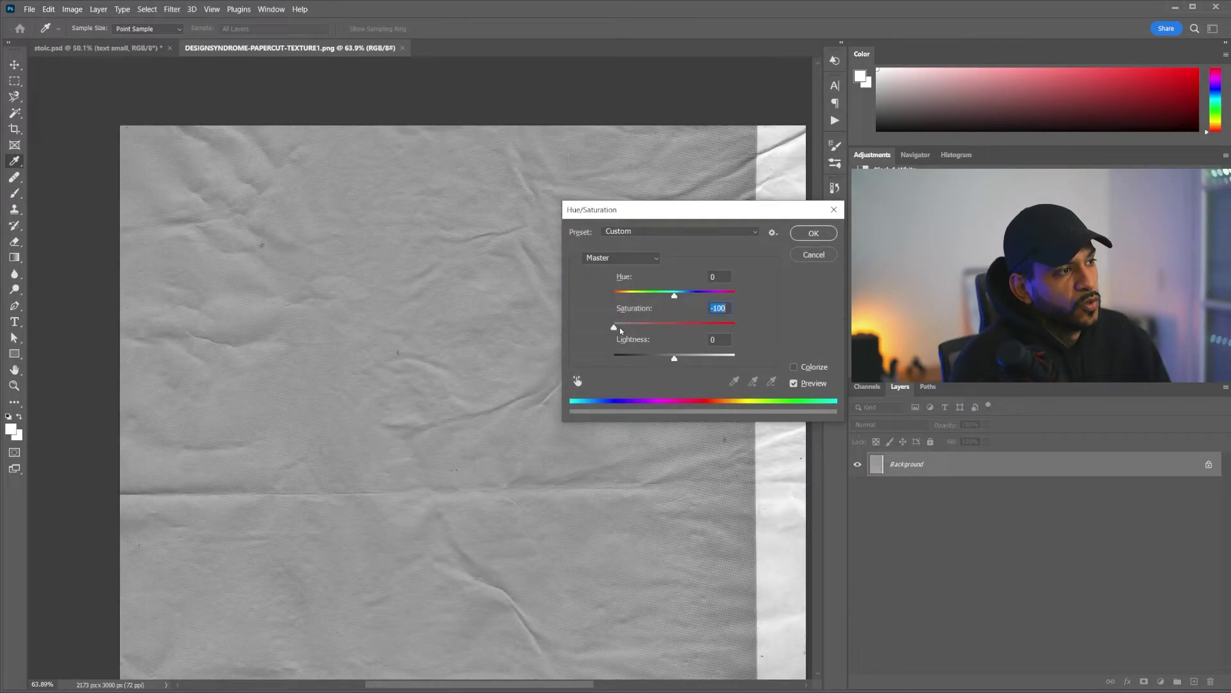
left_click(813, 234)
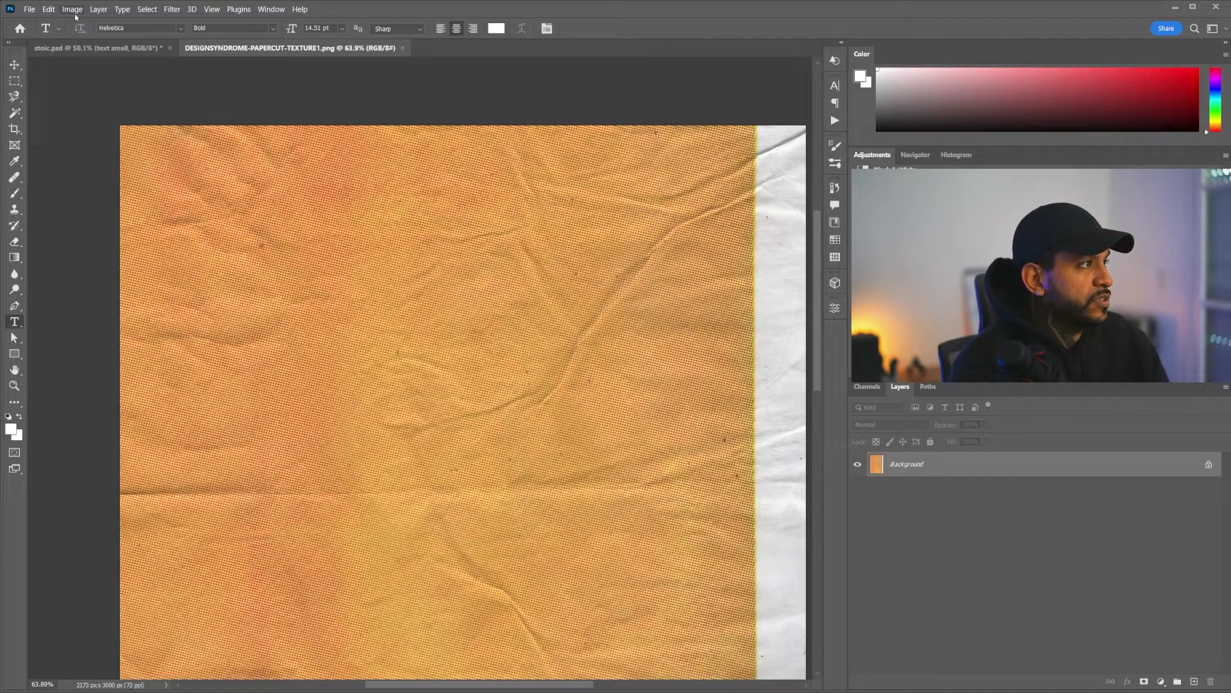
Convert the texture with a Black & White adjustment, tweaking the yellows slider
left_click(74, 10)
mouse_move(92, 38)
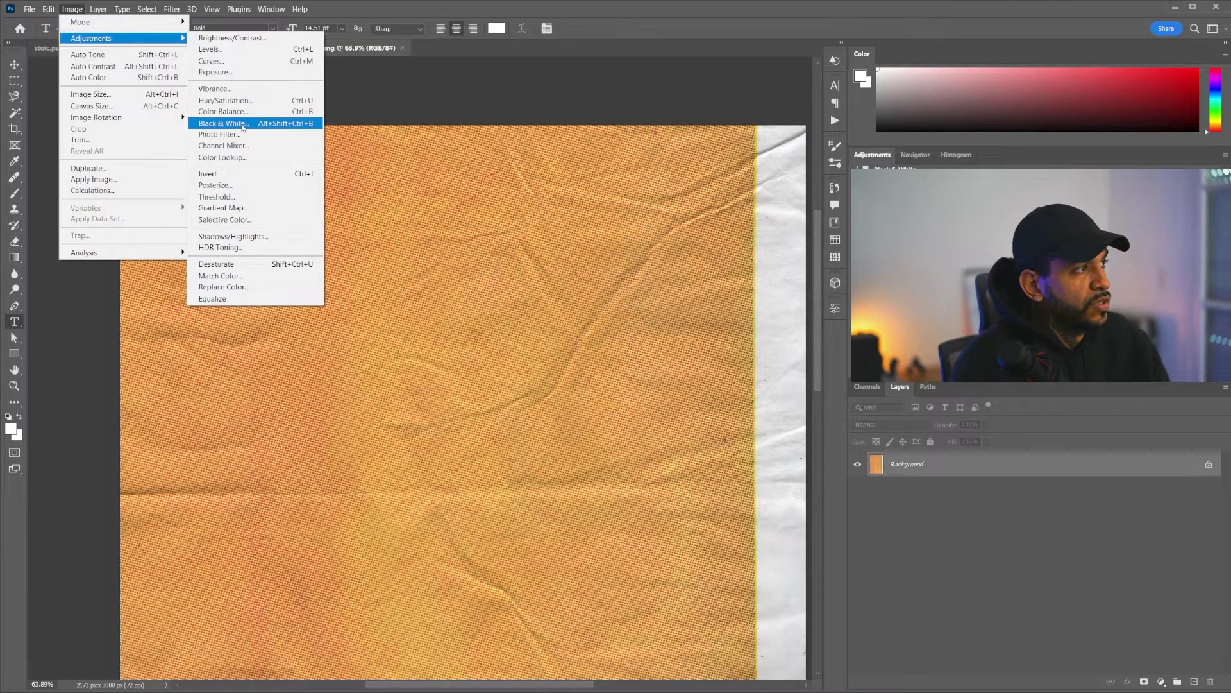
left_click(242, 126)
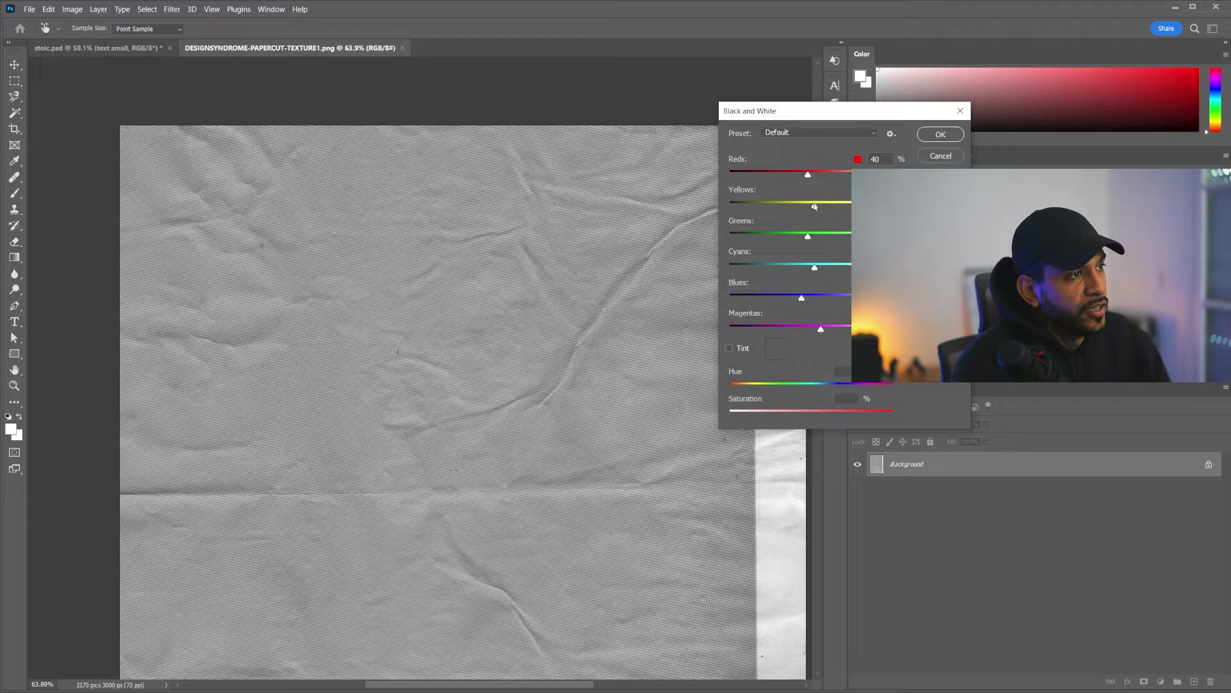
mouse_move(815, 203)
left_mouse_down()
mouse_move(797, 206)
mouse_move(824, 208)
mouse_move(810, 177)
left_mouse_up()
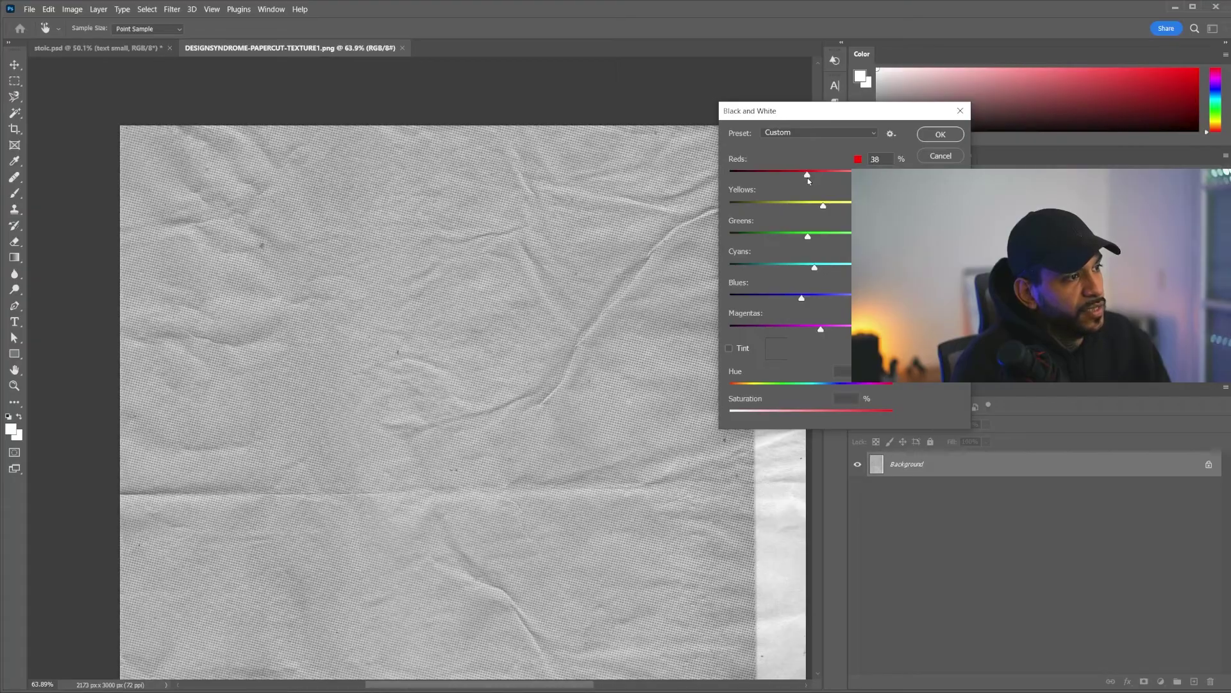
key("alt")
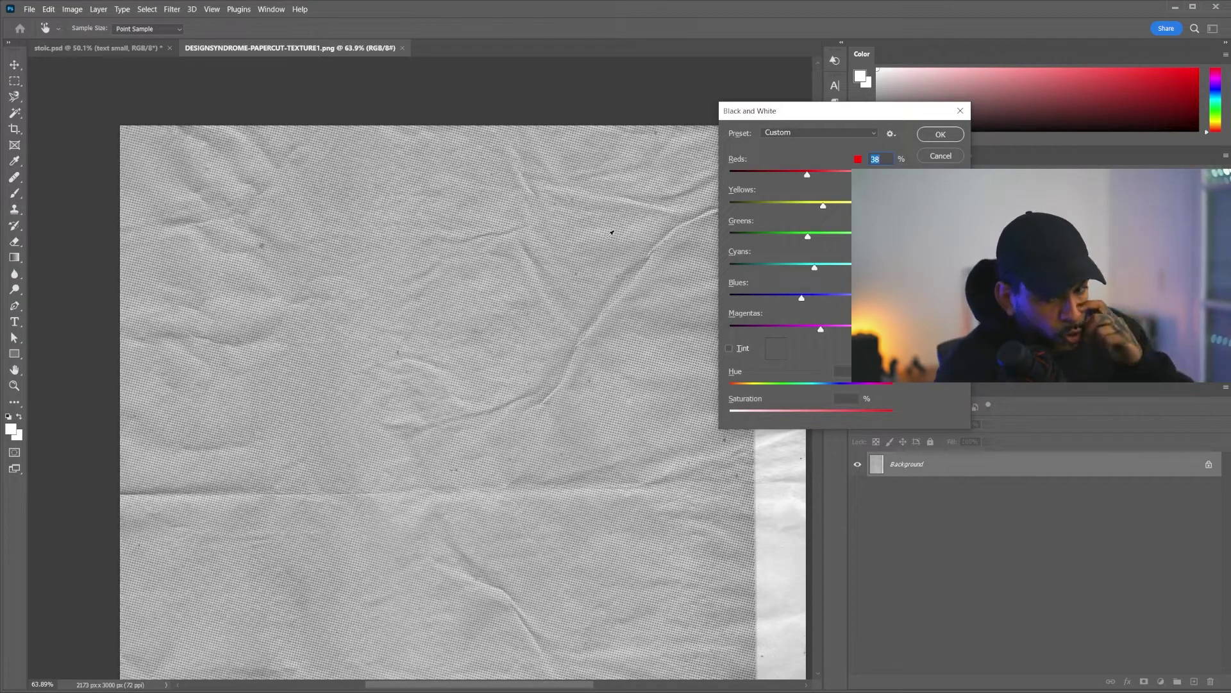
left_click(941, 135)
key("t")
key("ctrl+0")
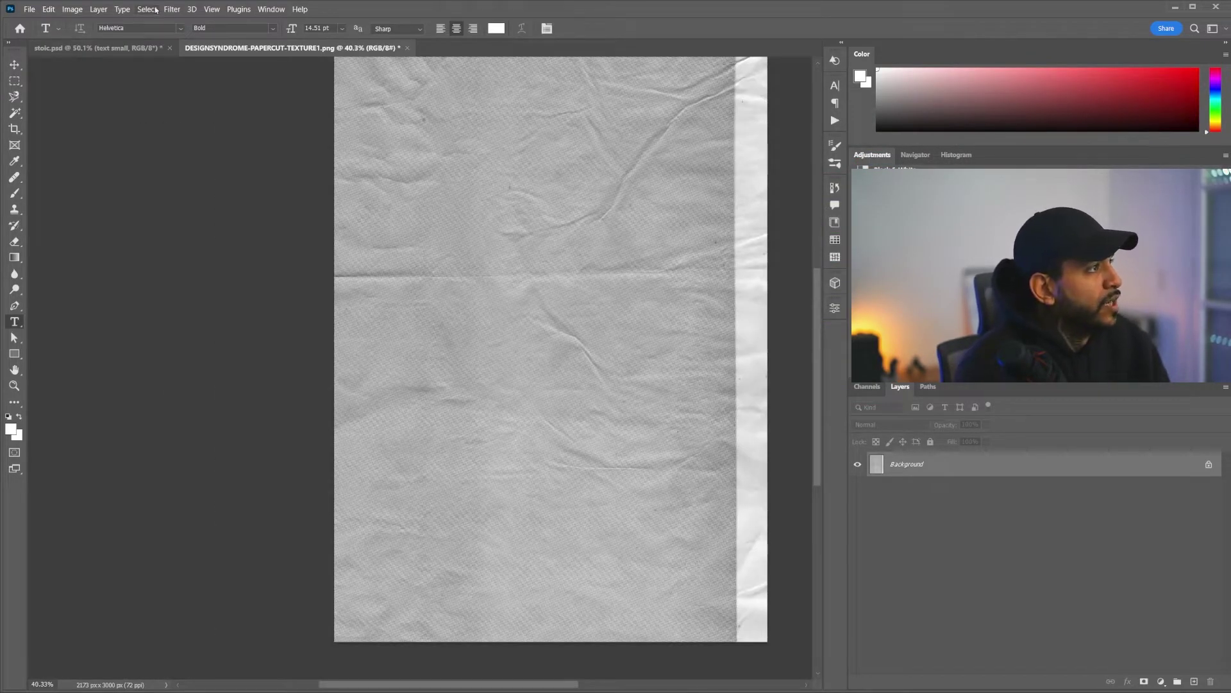
Apply a Gaussian Blur of about 3 px radius to the grey paper texture
left_click(171, 9)
mouse_move(180, 156)
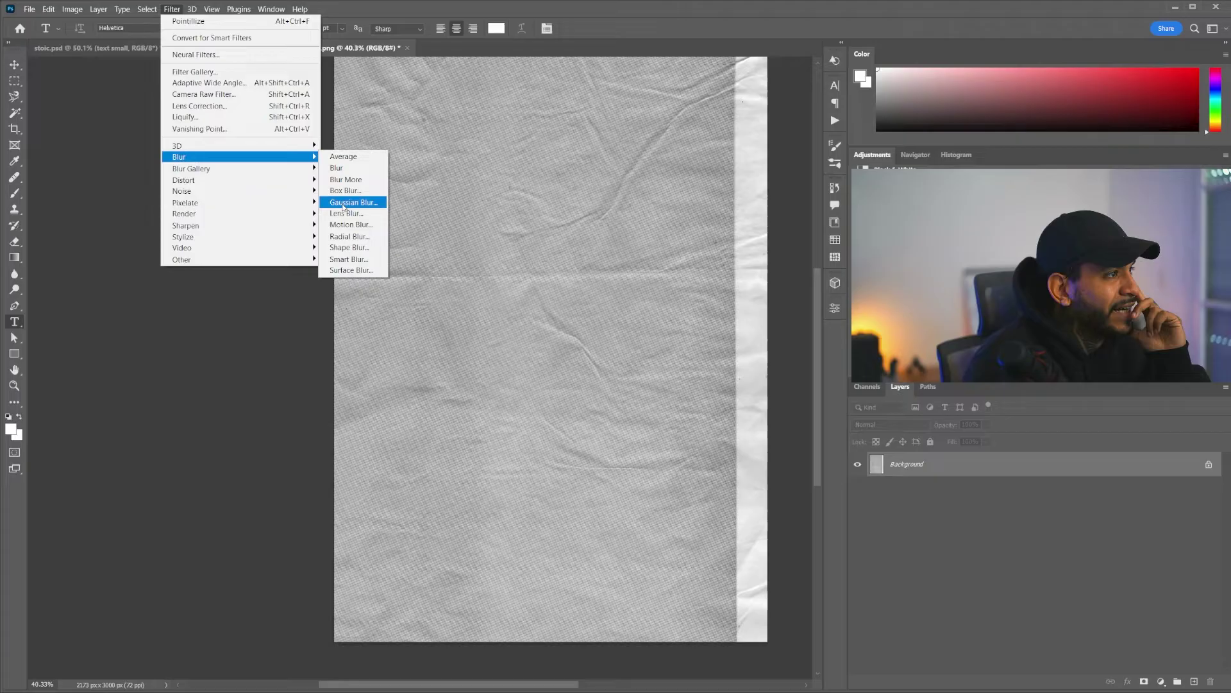
left_click(344, 204)
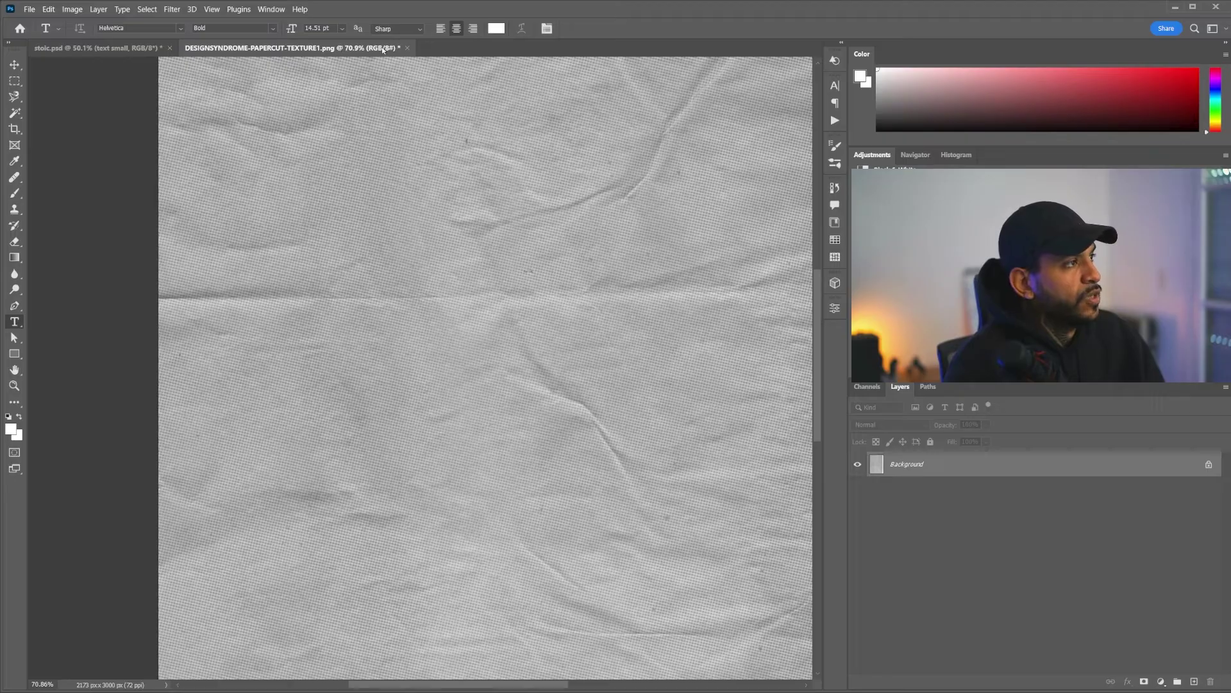
Save the blurred grey texture as DISPLACEMENT.psd in ASSETS > A DISPLACEMENT MAPS
left_click(30, 9)
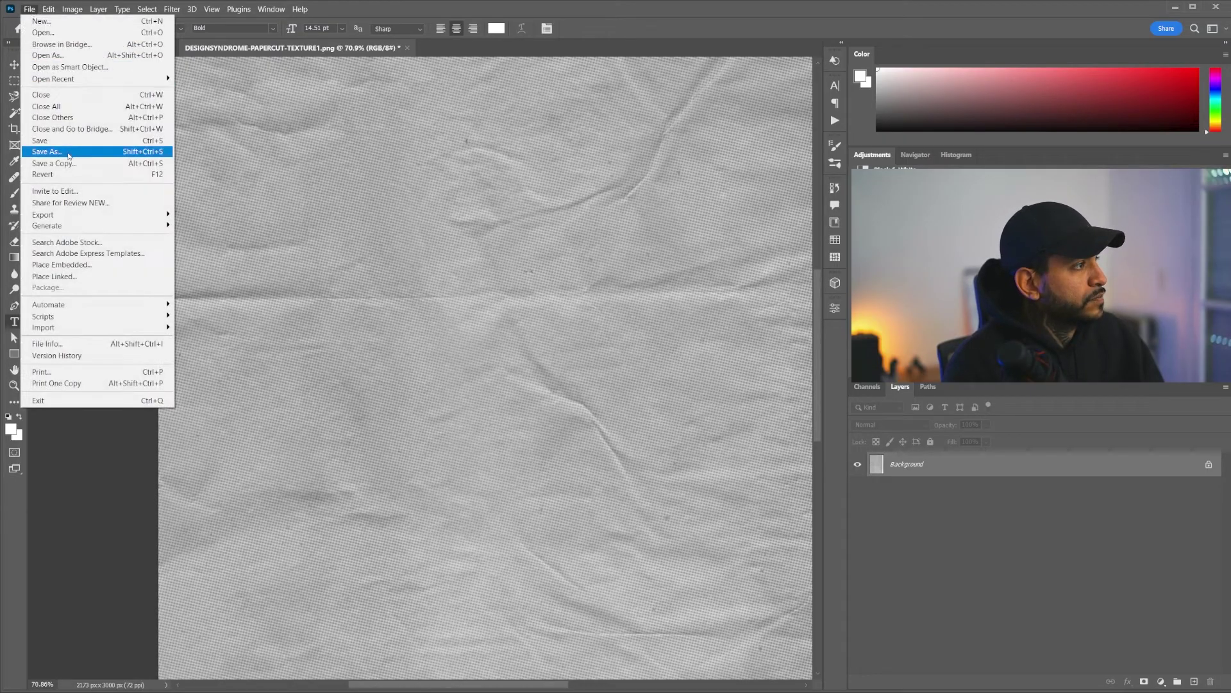
left_click(68, 152)
left_click(165, 602)
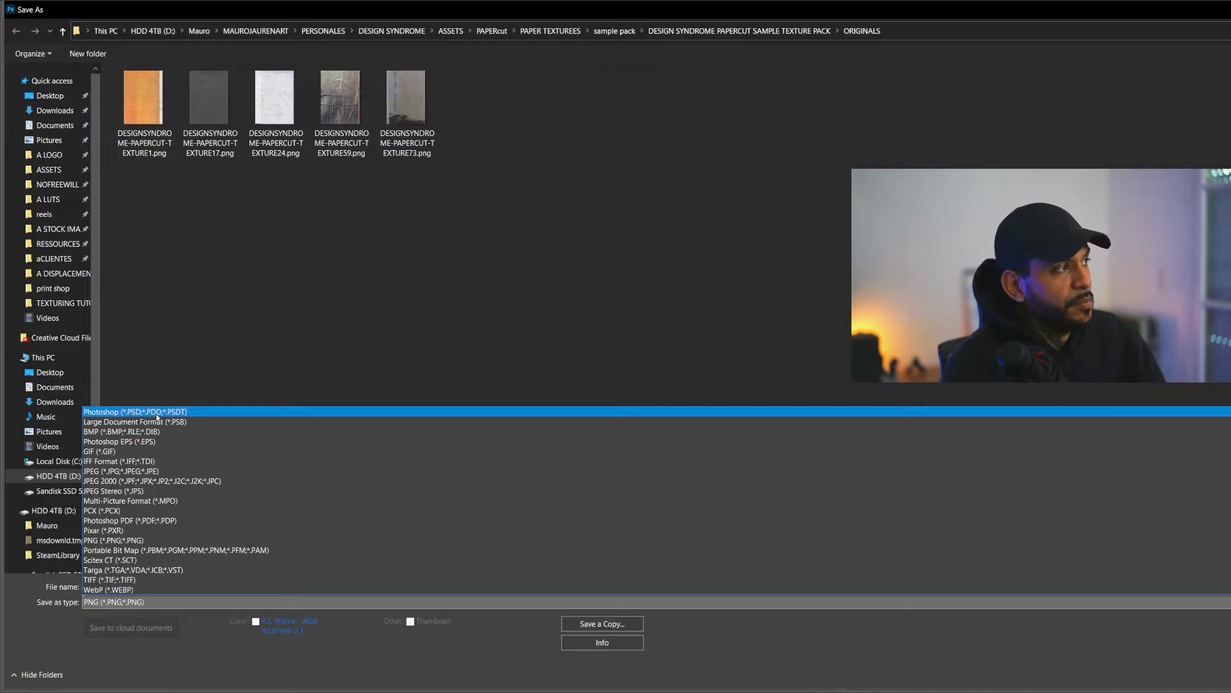
left_click(159, 412)
left_click(57, 302)
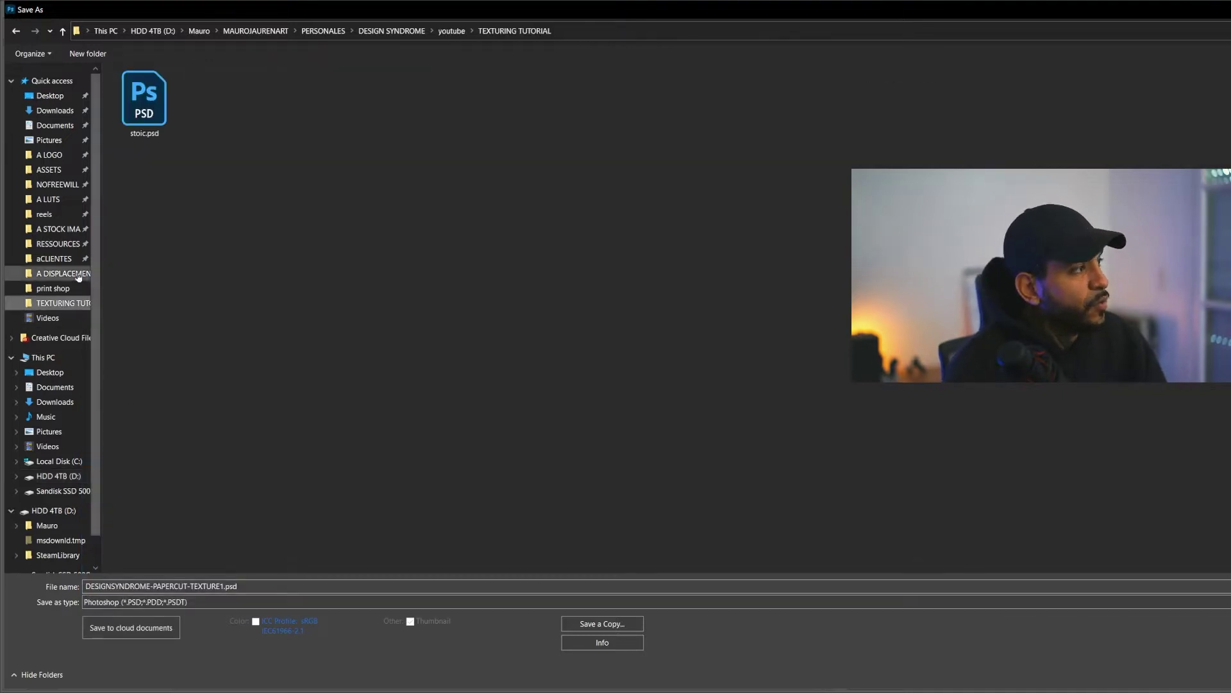
left_click(51, 170)
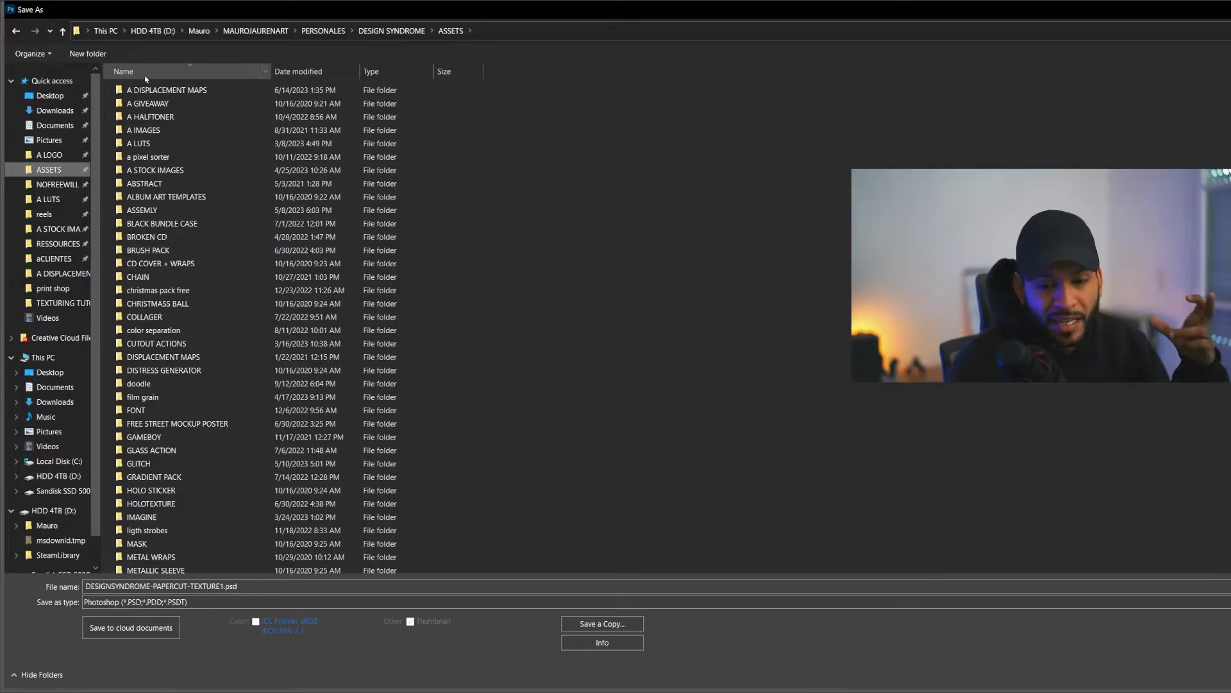
double_click(159, 89)
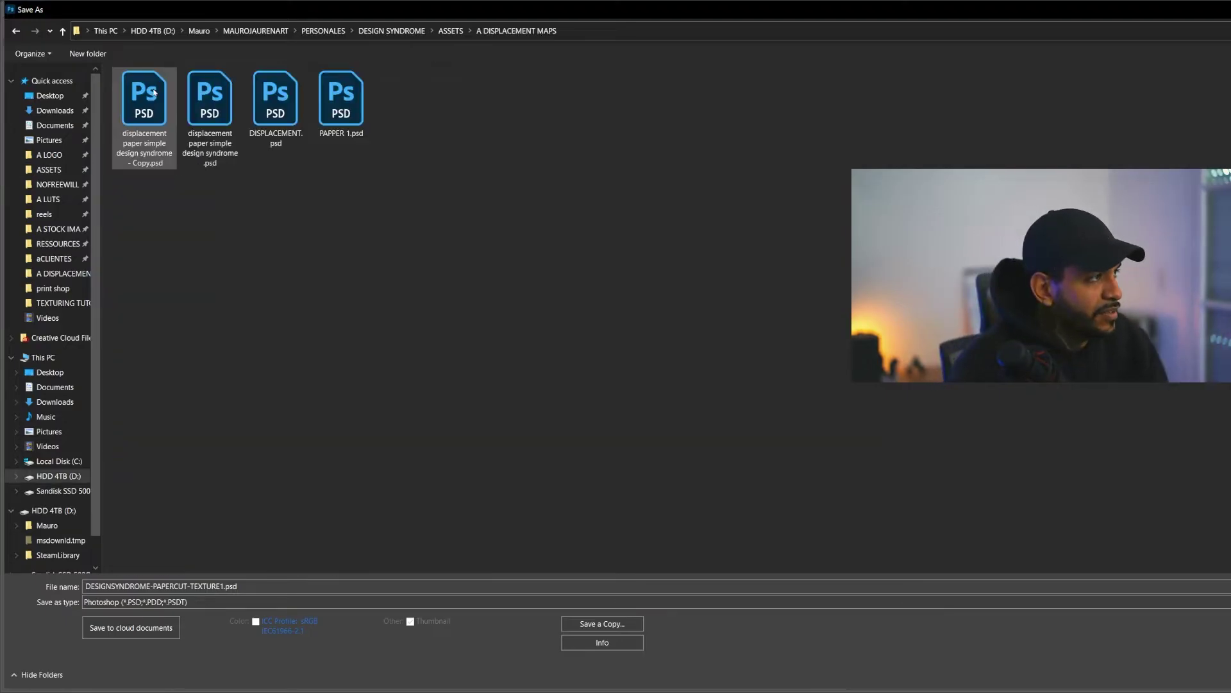
key("Right")
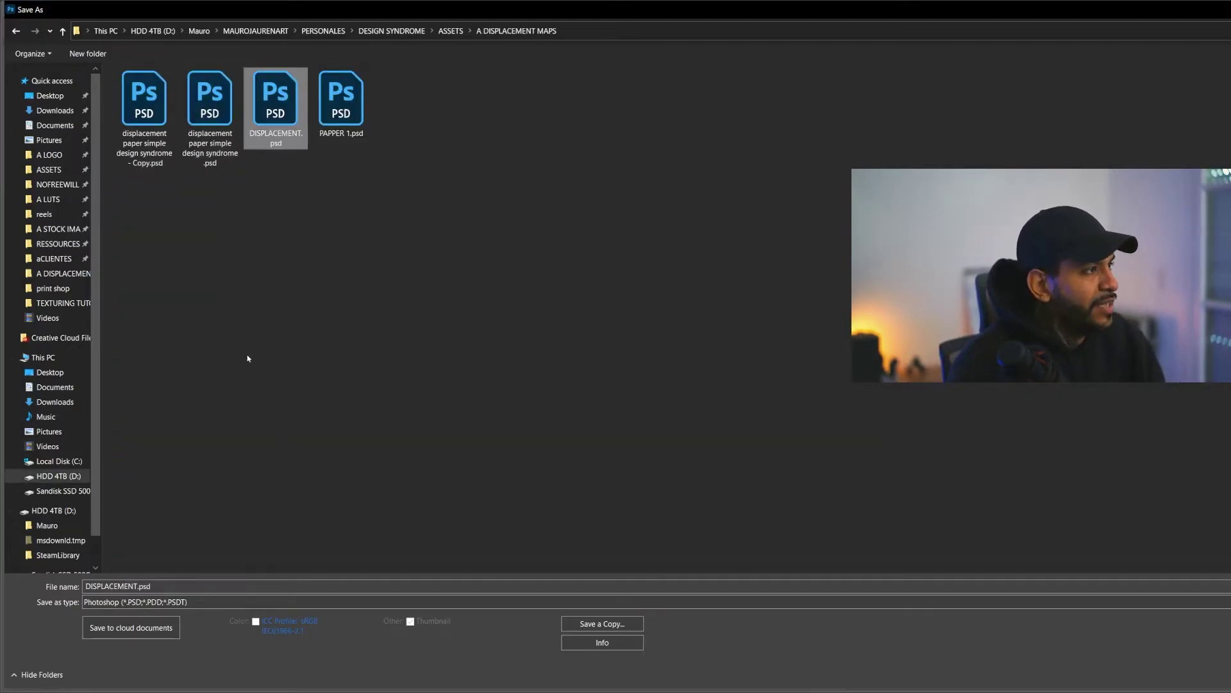
left_click(280, 201)
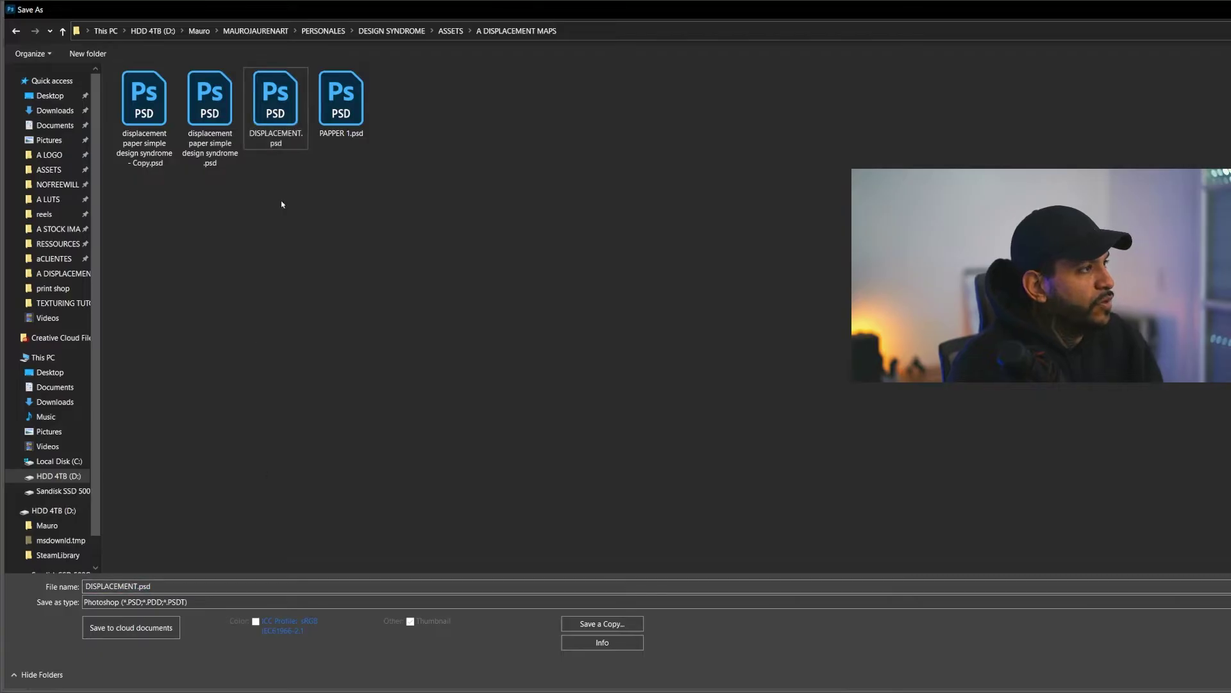
double_click(177, 586)
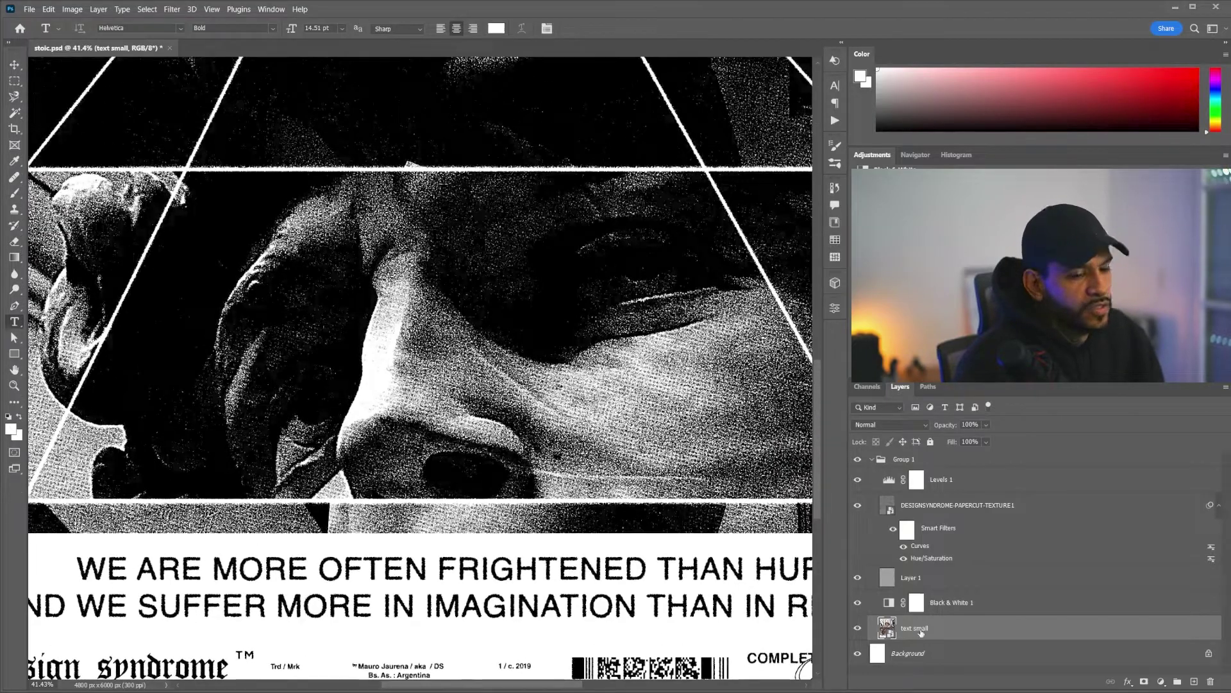
Apply Displace (horizontal 15, vertical 5) to the small quote text using the saved displacement PSD
left_click(157, 13)
mouse_move(184, 180)
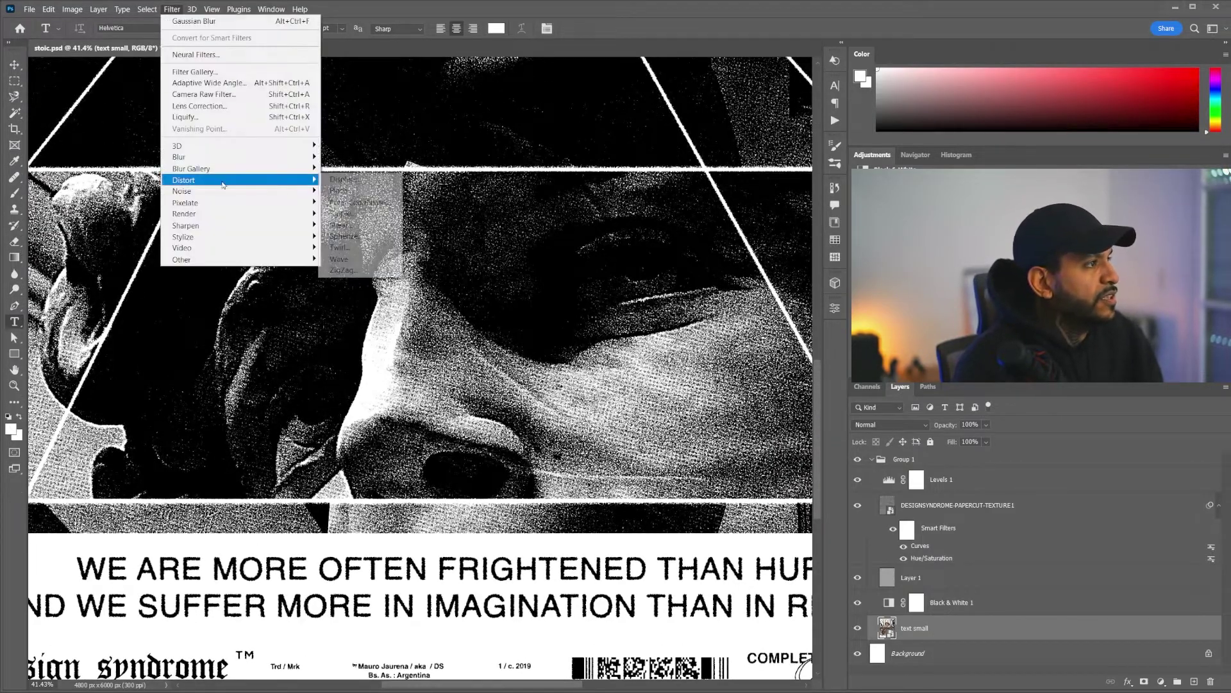
left_click(351, 181)
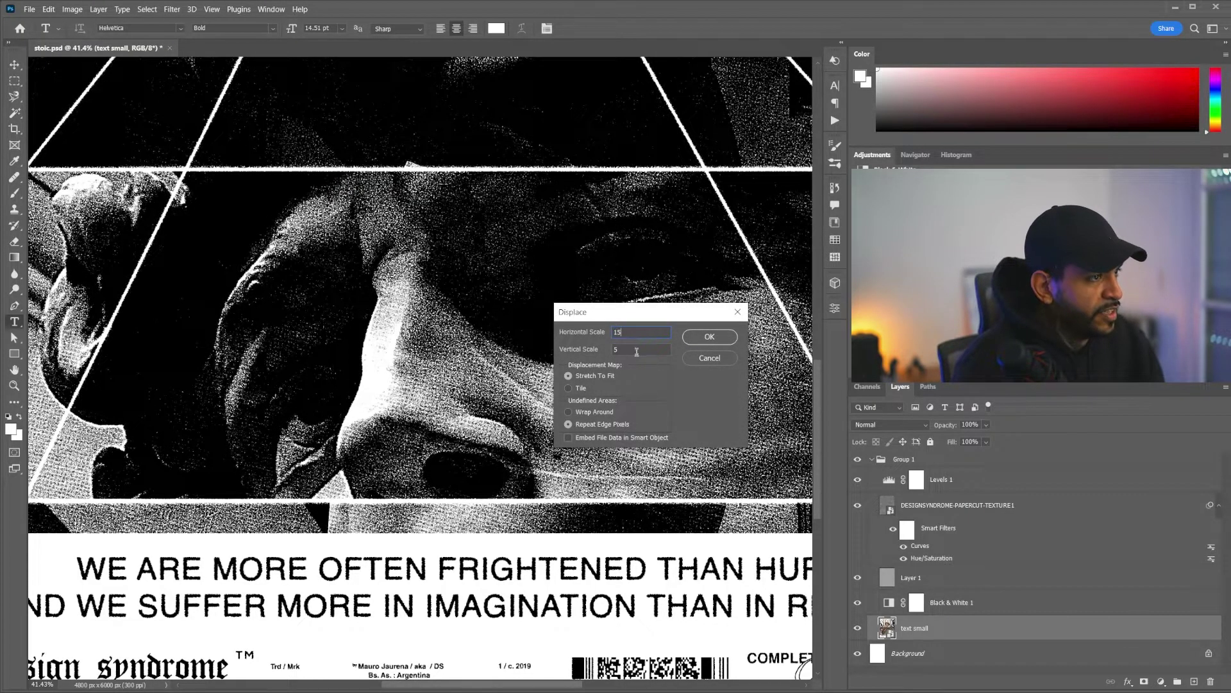
left_click(704, 338)
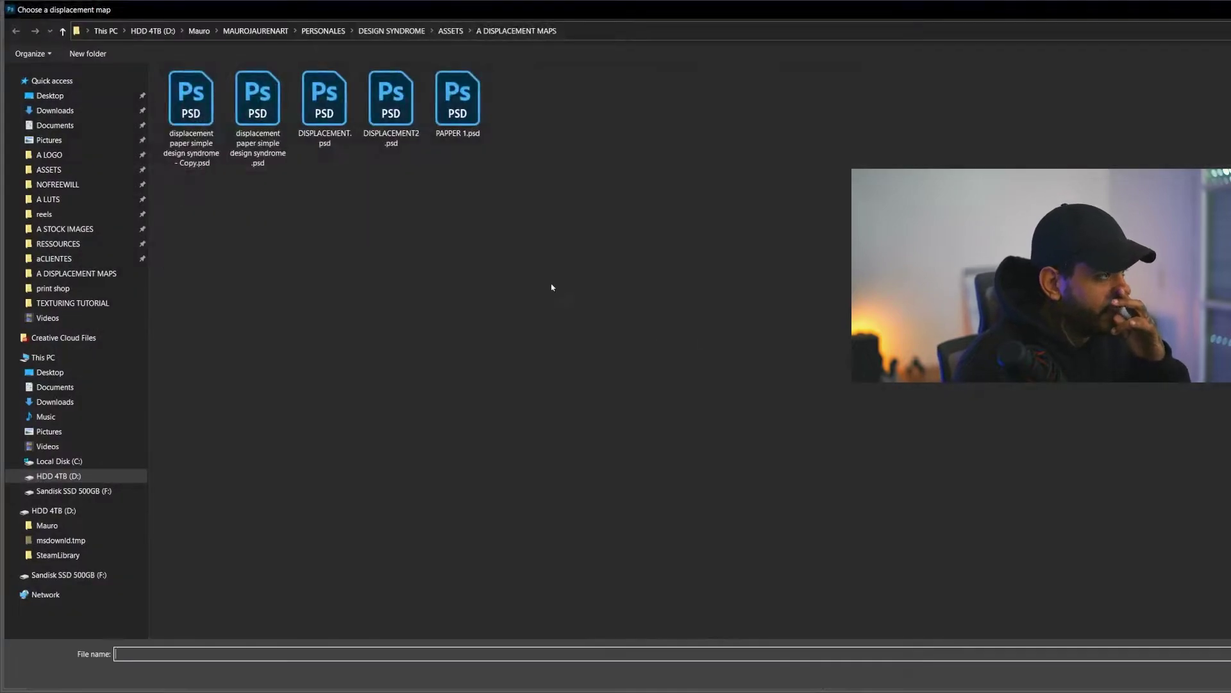
left_click(49, 170)
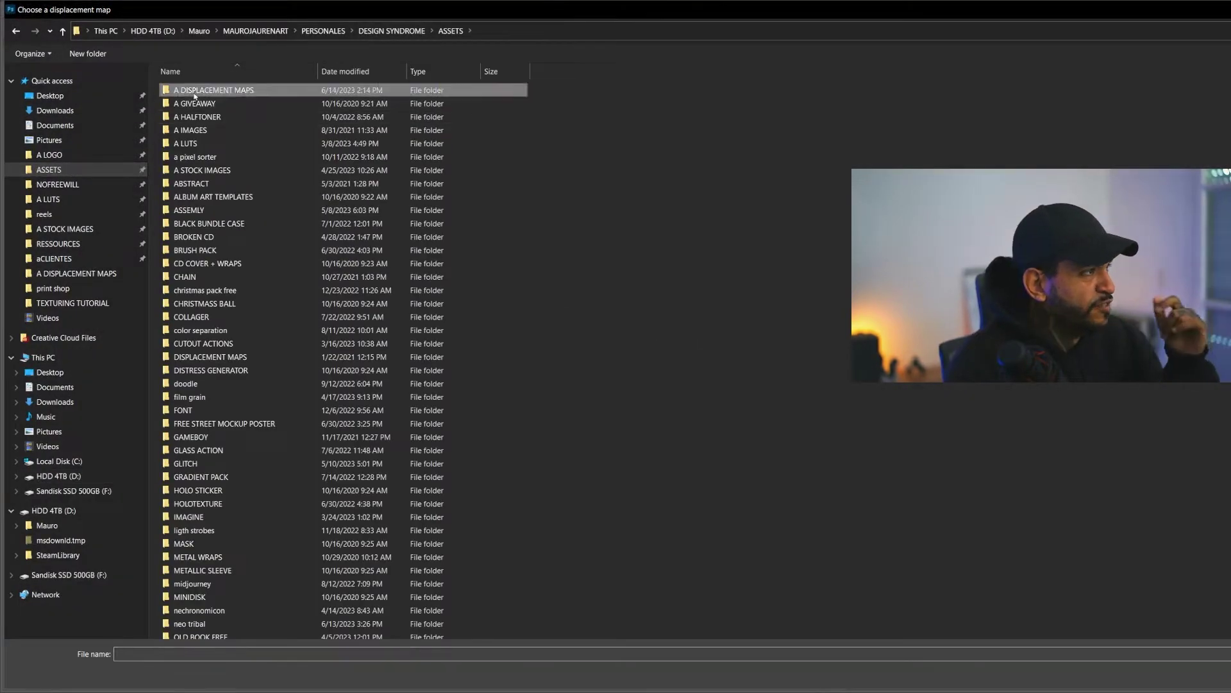
double_click(193, 90)
double_click(386, 111)
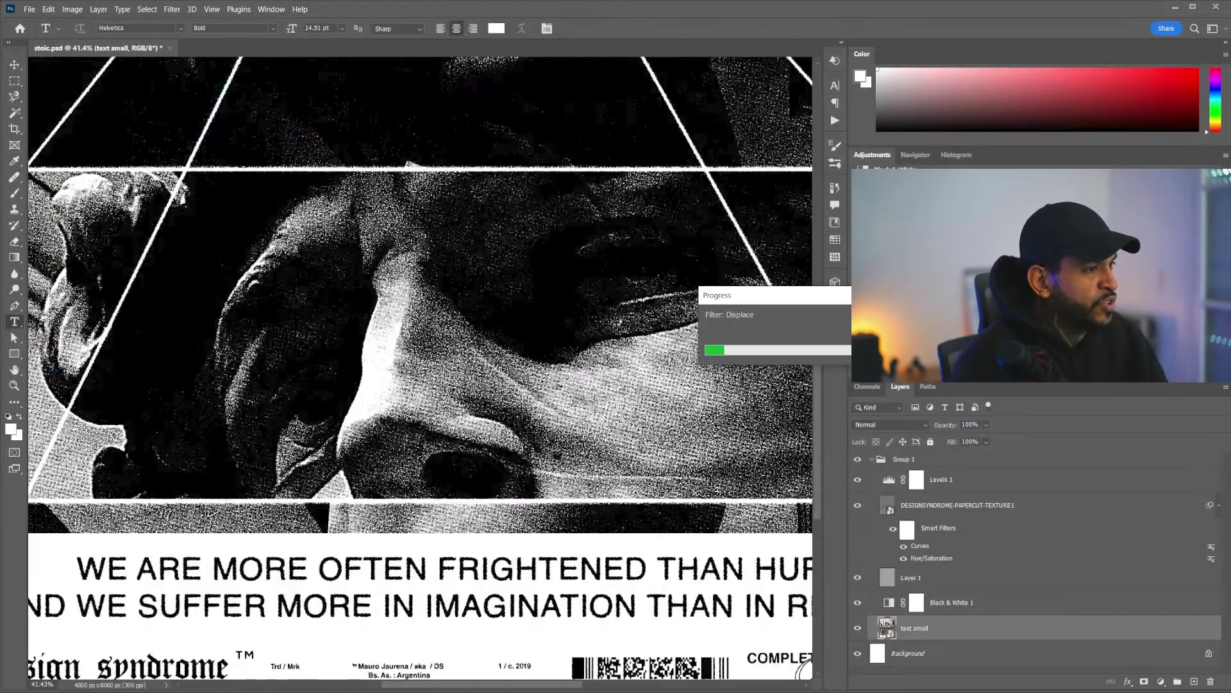
scroll(594, 551, "up", 3)
scroll(594, 550, "down", 2)
scroll(594, 550, "down", 2)
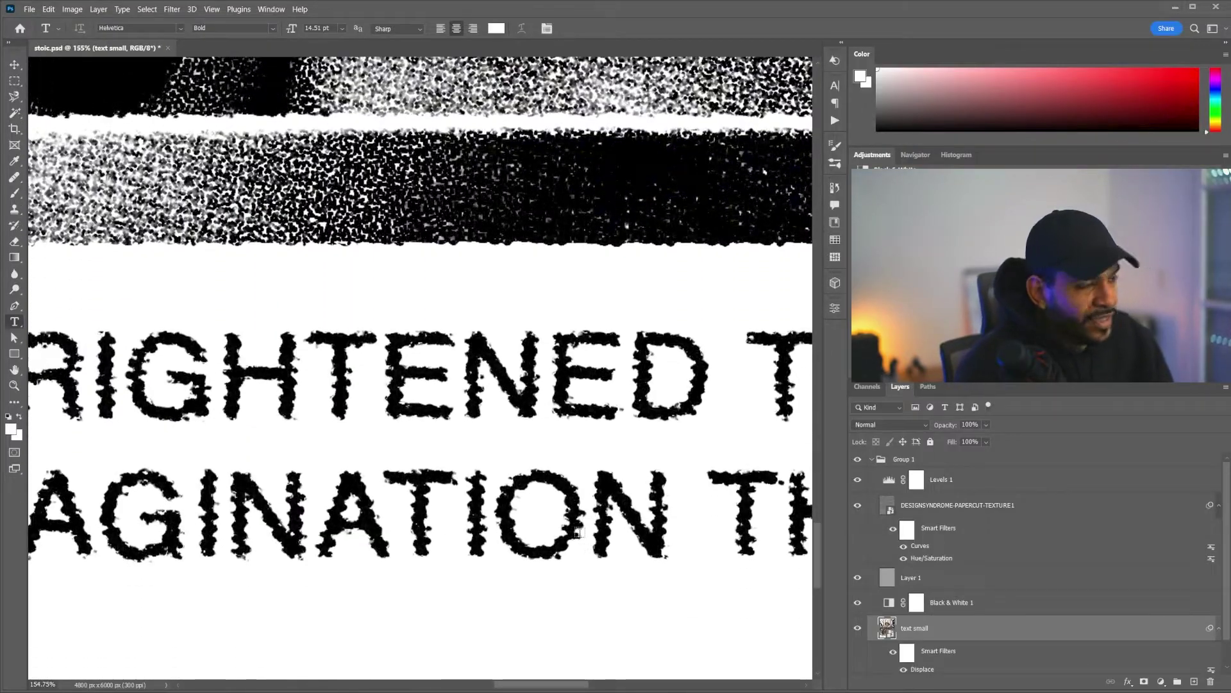
scroll(627, 491, "down", 1)
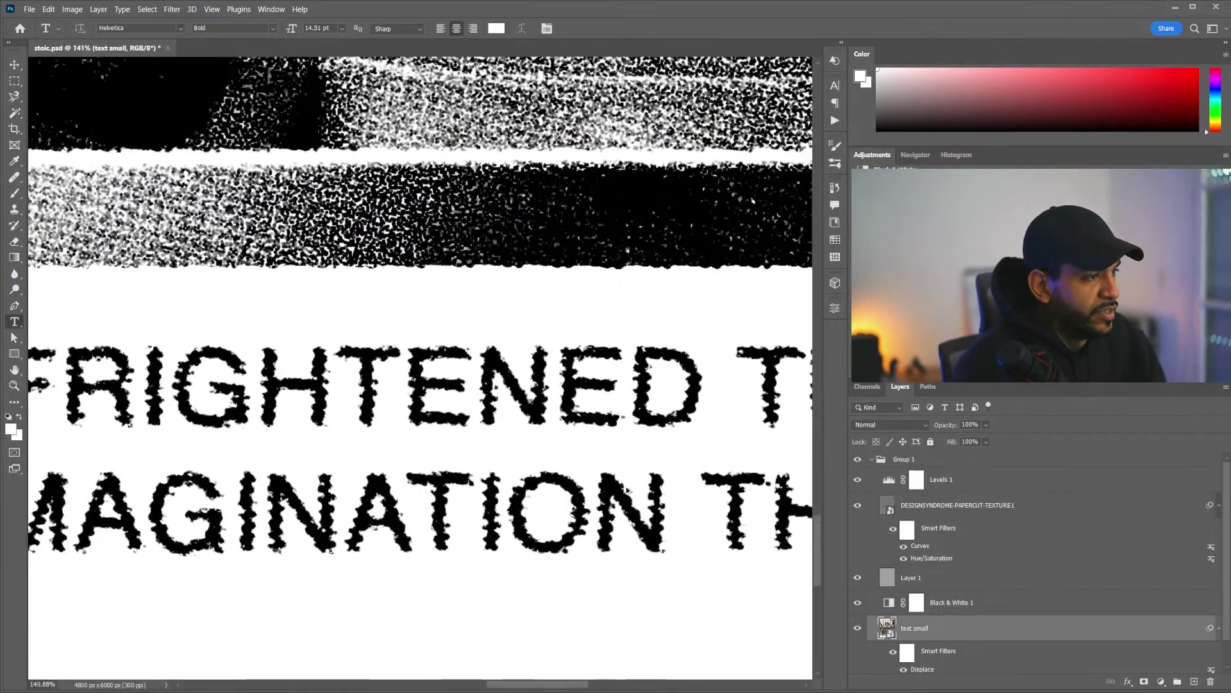
scroll(628, 491, "down", 3)
scroll(402, 504, "left", 2)
scroll(420, 445, "up", 4)
scroll(420, 445, "down", 2)
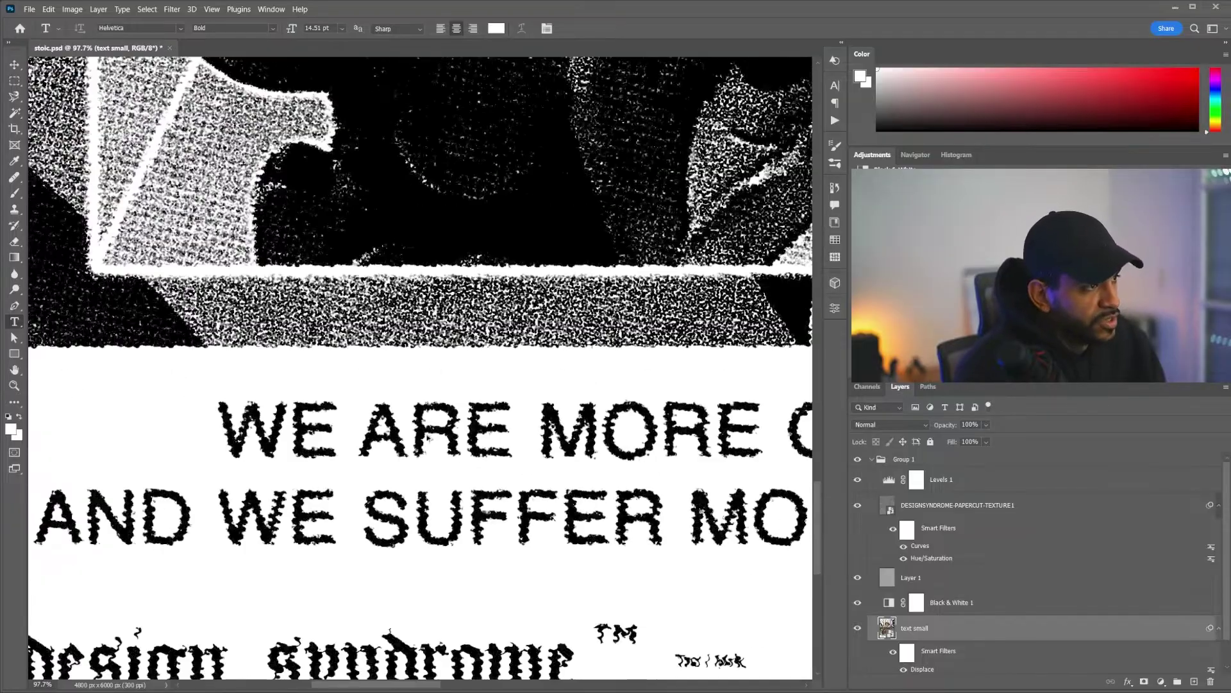
scroll(430, 438, "down", 3)
scroll(430, 438, "up", 5)
scroll(429, 438, "up", 5)
scroll(430, 438, "up", 1)
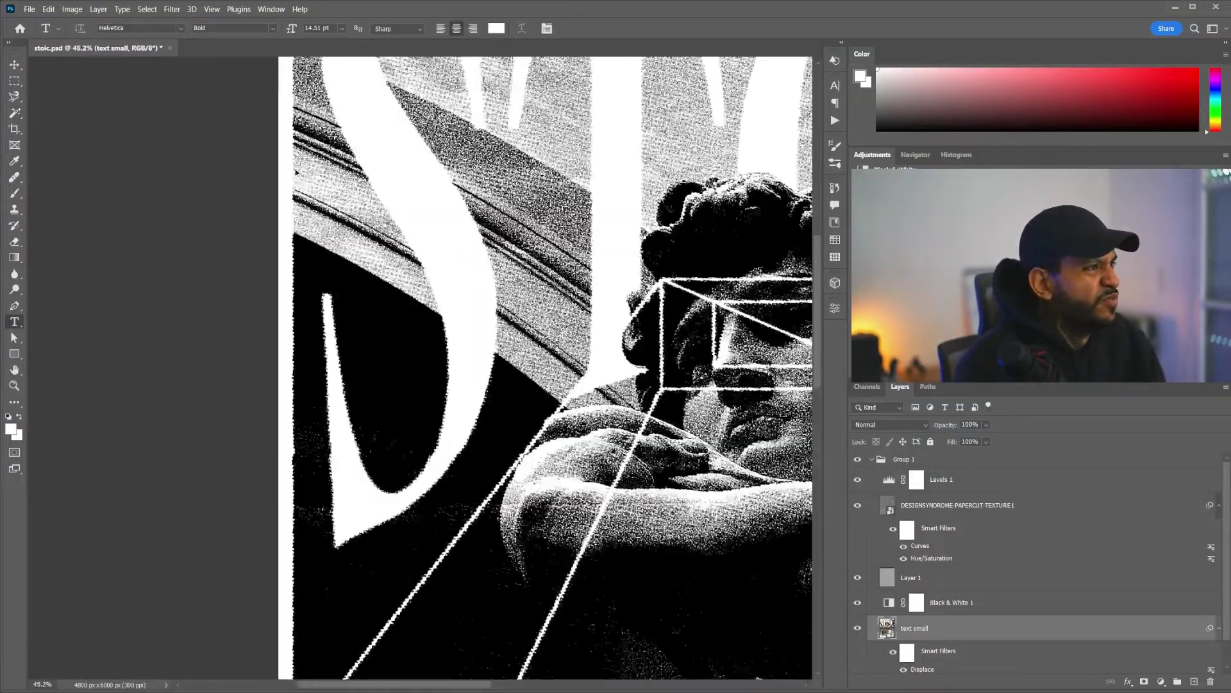
scroll(295, 169, "up", 5)
scroll(303, 253, "down", 4)
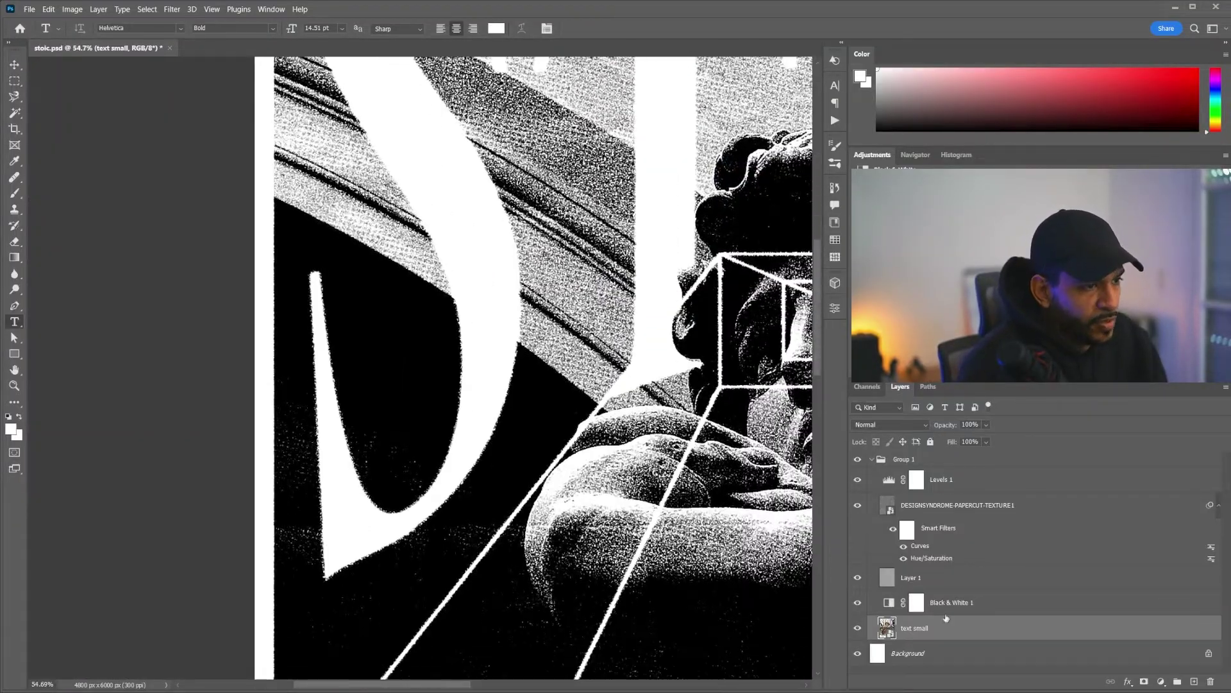
Reapply Displace to the text small layer as a smart filter using DISPLACEMENT2.psd
left_click(171, 10)
mouse_move(184, 181)
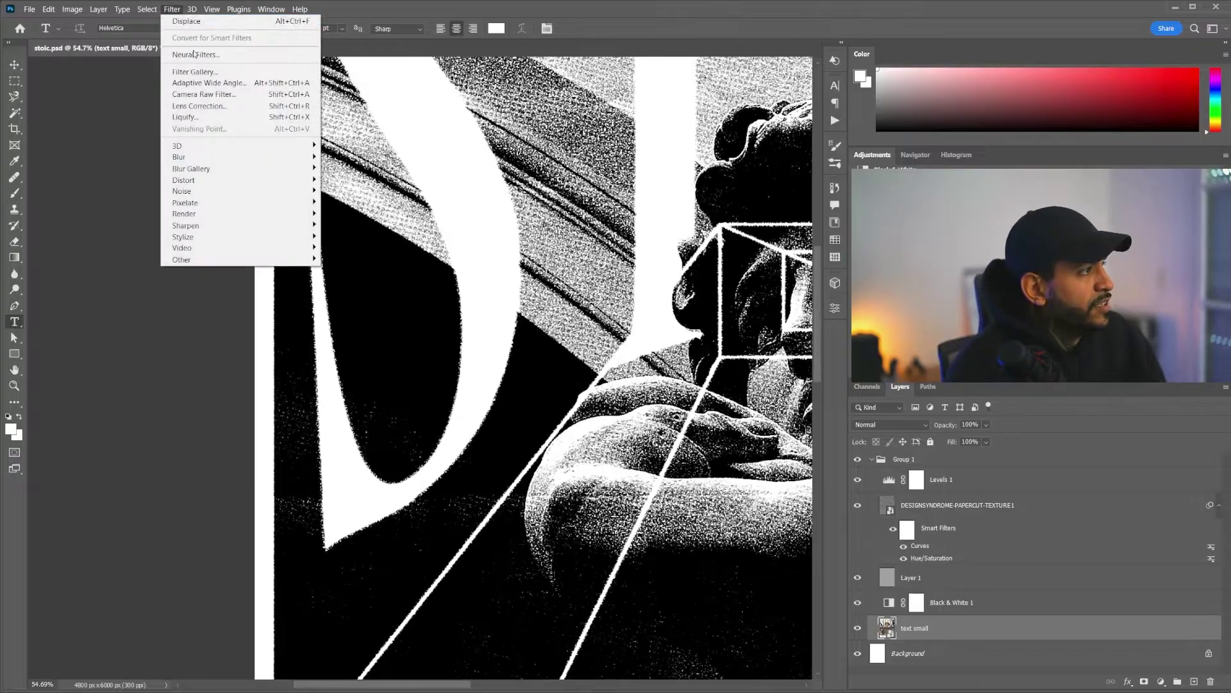
left_click(356, 181)
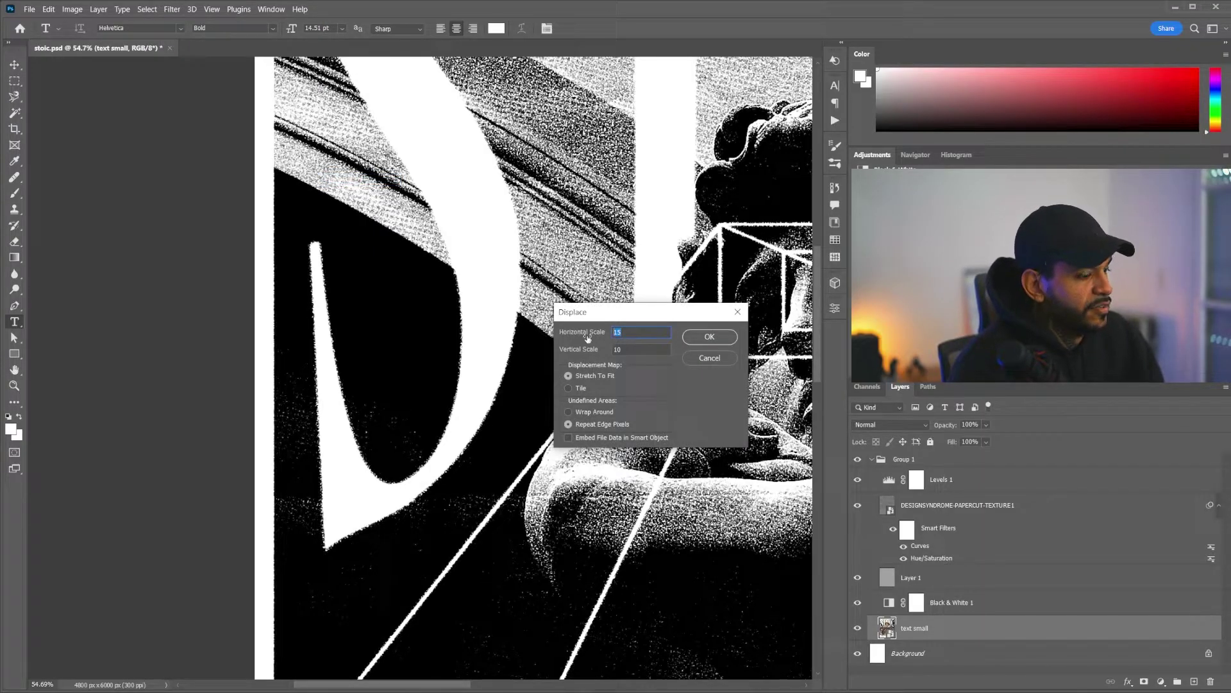
type("5")
key("Return")
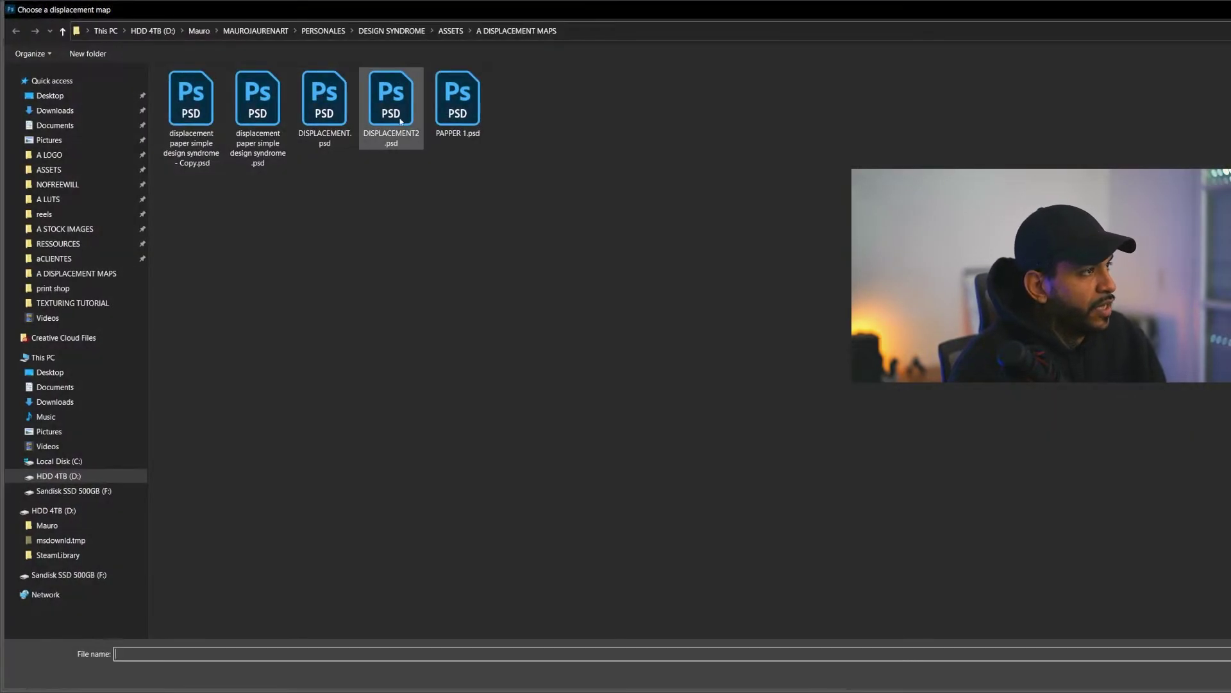
key("Return")
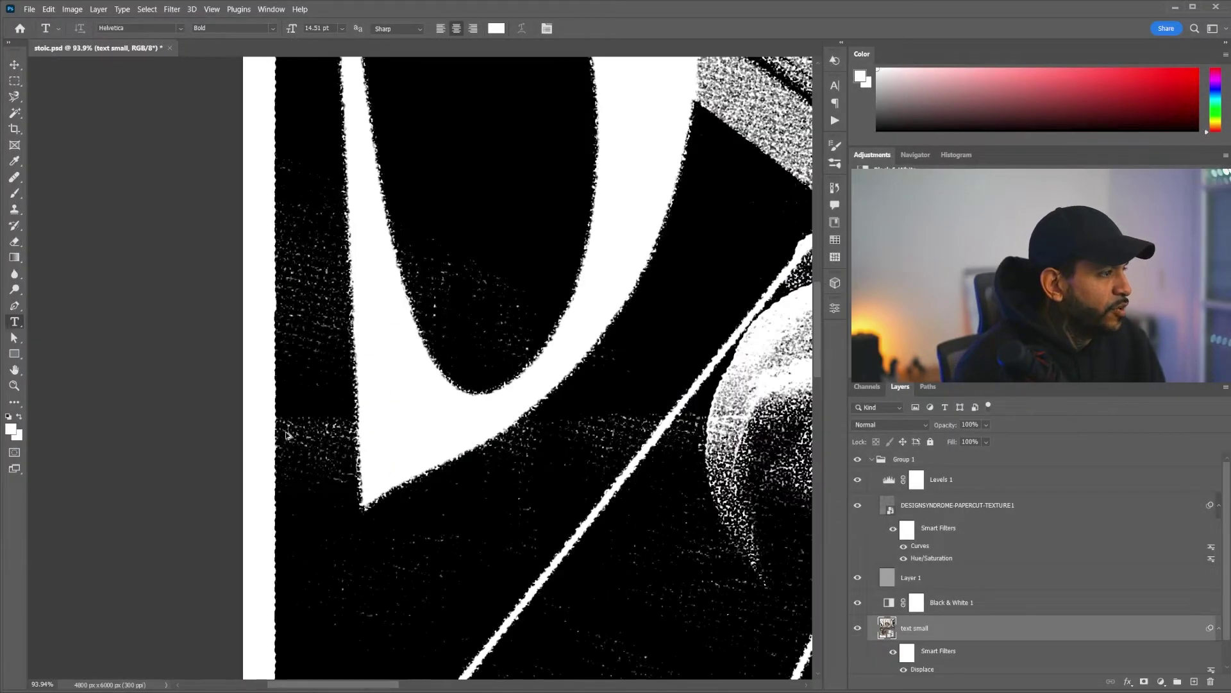
scroll(549, 490, "down", 5)
scroll(549, 490, "up", 2)
scroll(624, 452, "up", 6)
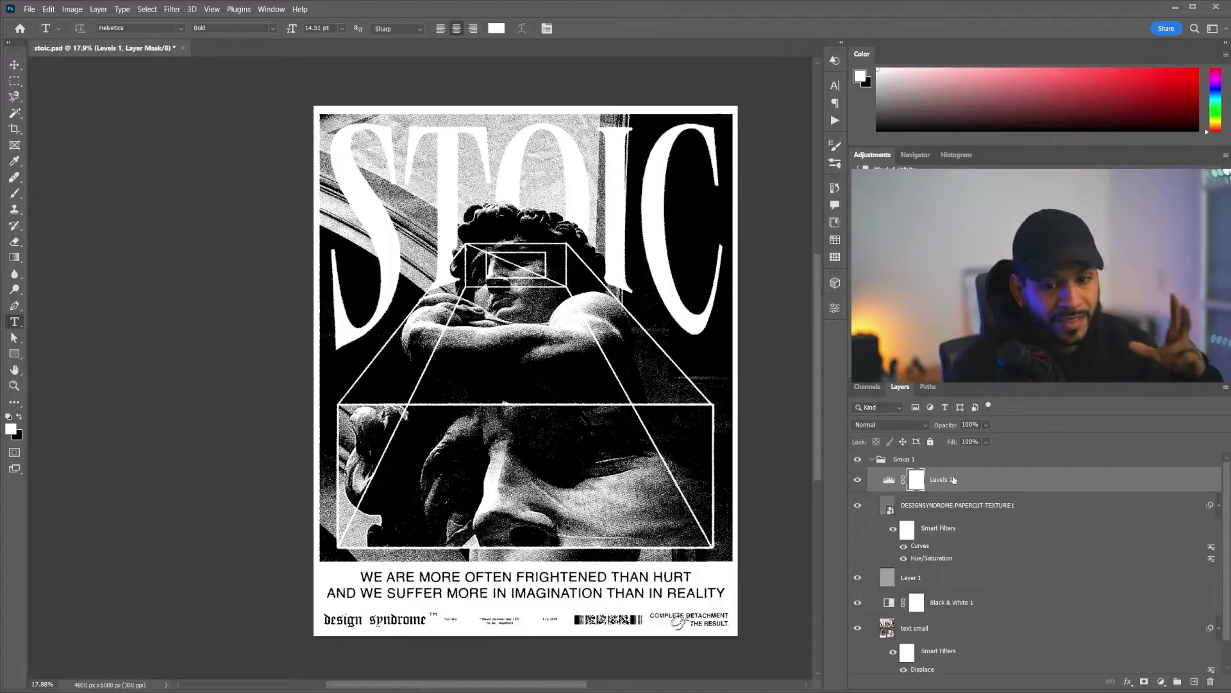
Add a Gradient Map adjustment layer to the poster
left_click(98, 9)
mouse_move(135, 162)
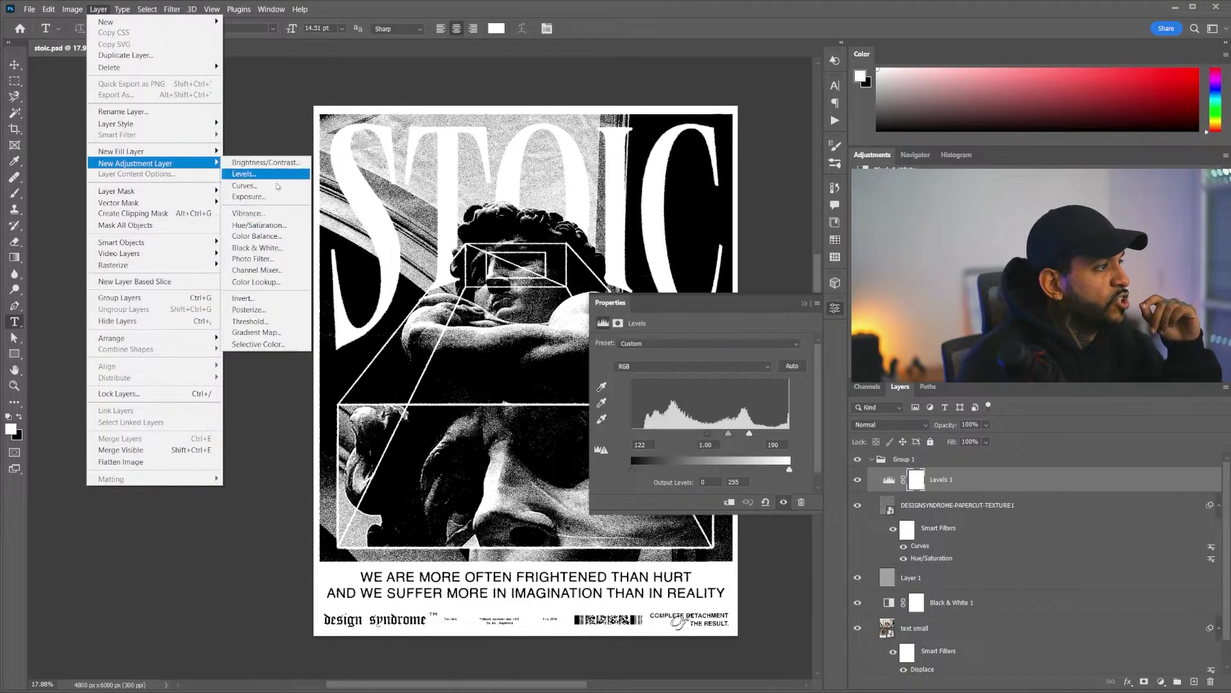
left_click(255, 332)
key("Return")
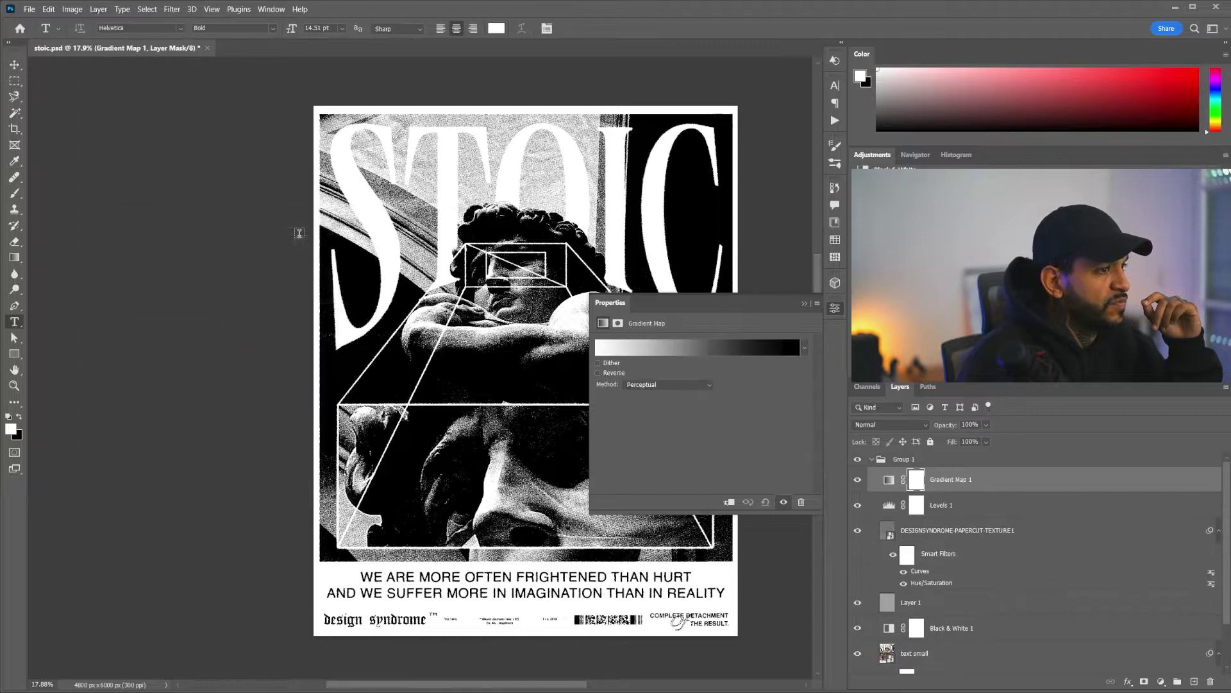
Import the free gradient map pack .grd from GRADIENT PACK > FINAL into the Gradient Editor
left_click(733, 358)
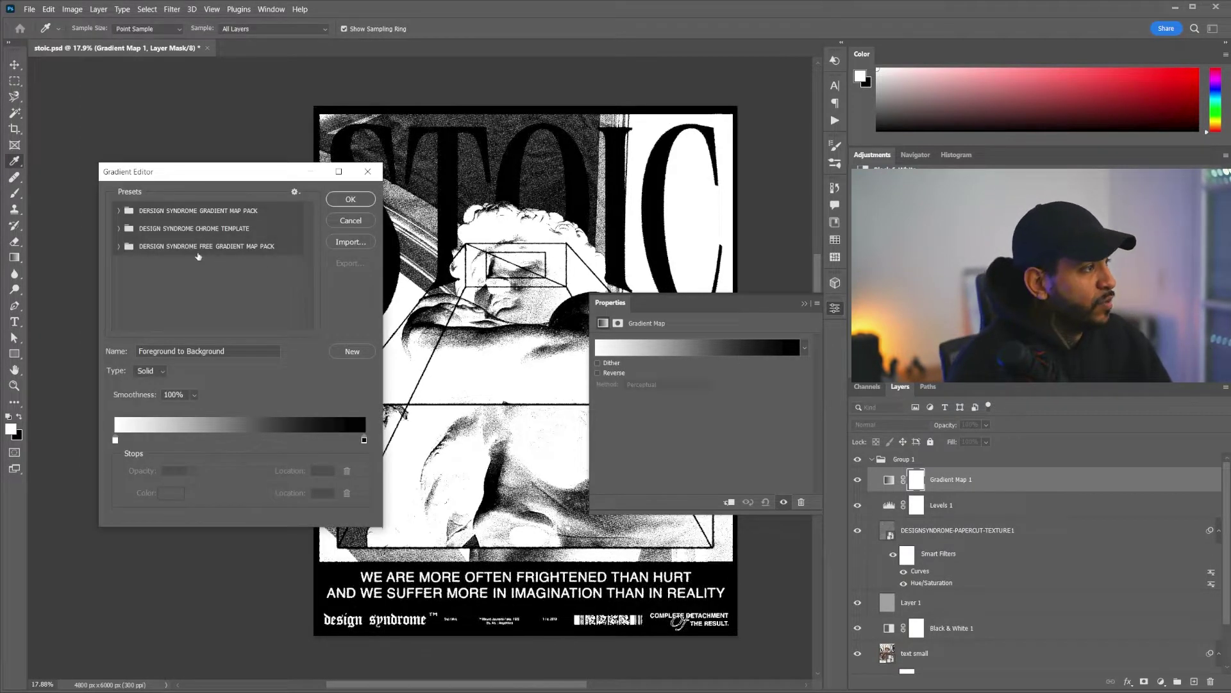
left_click(117, 249)
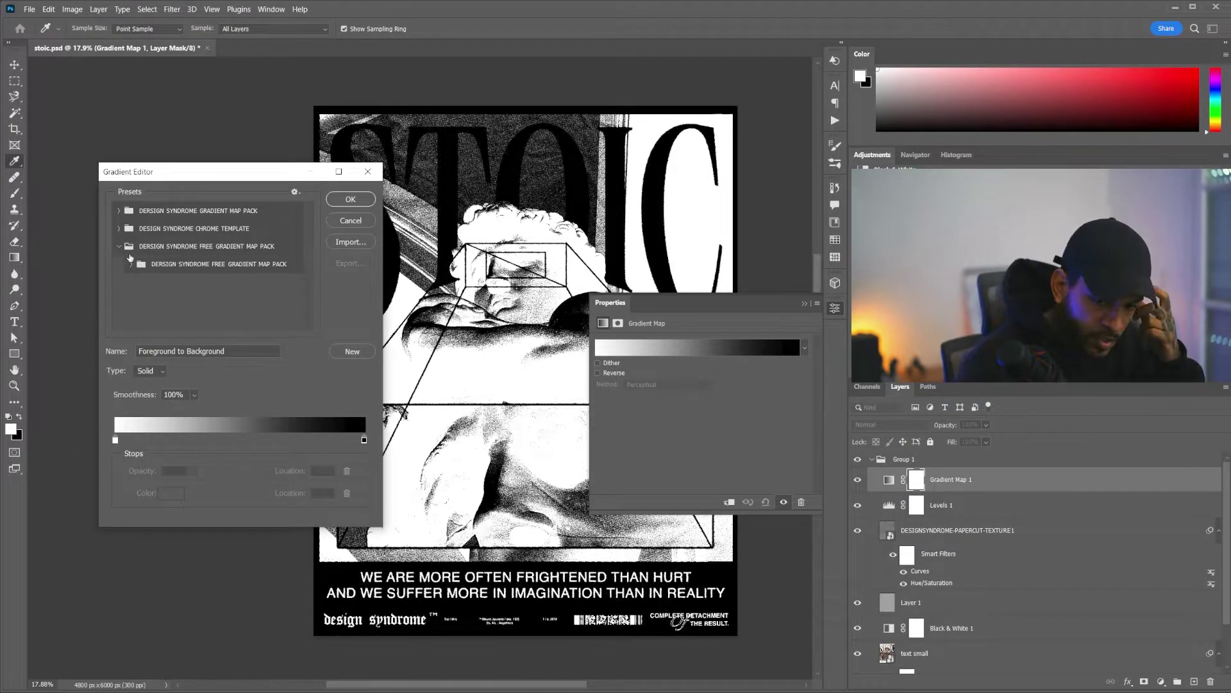
left_click(130, 265)
left_click(252, 249)
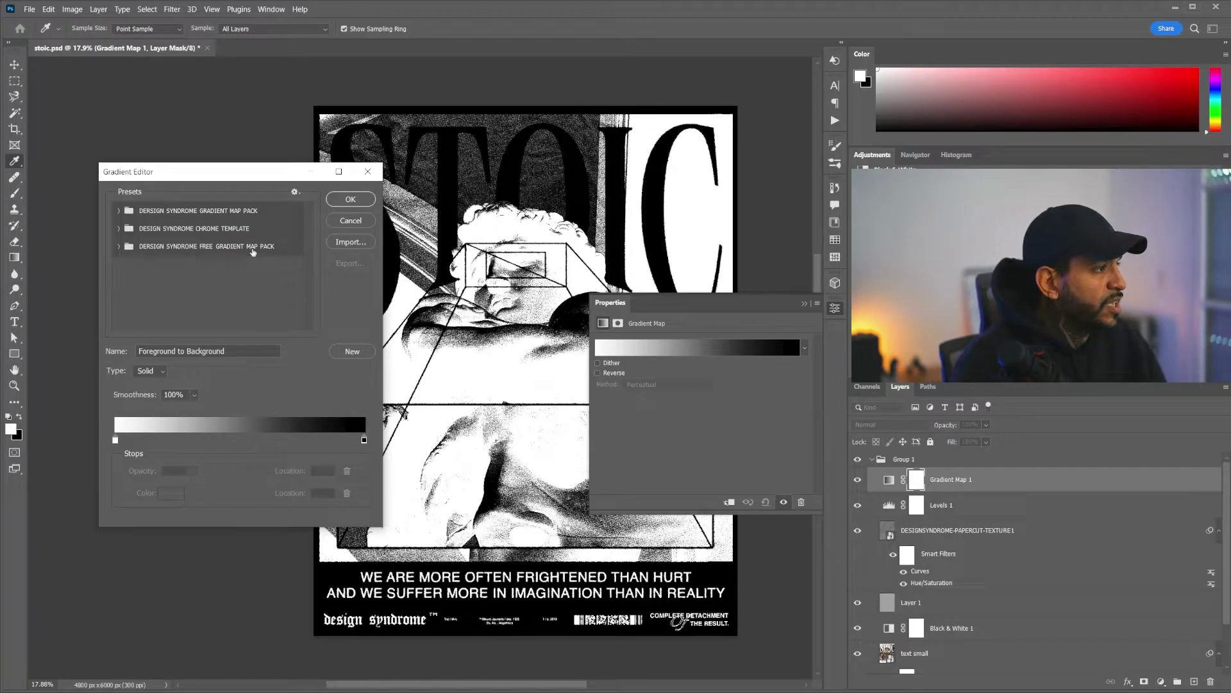
left_click(350, 243)
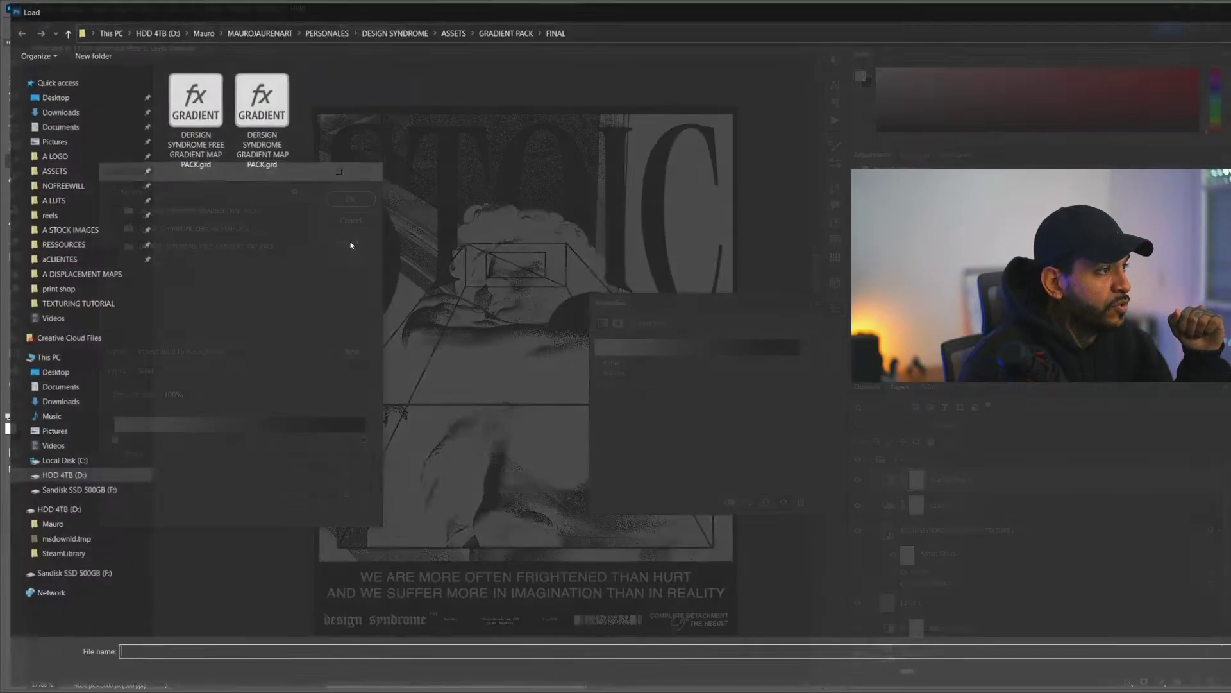
left_click(504, 31)
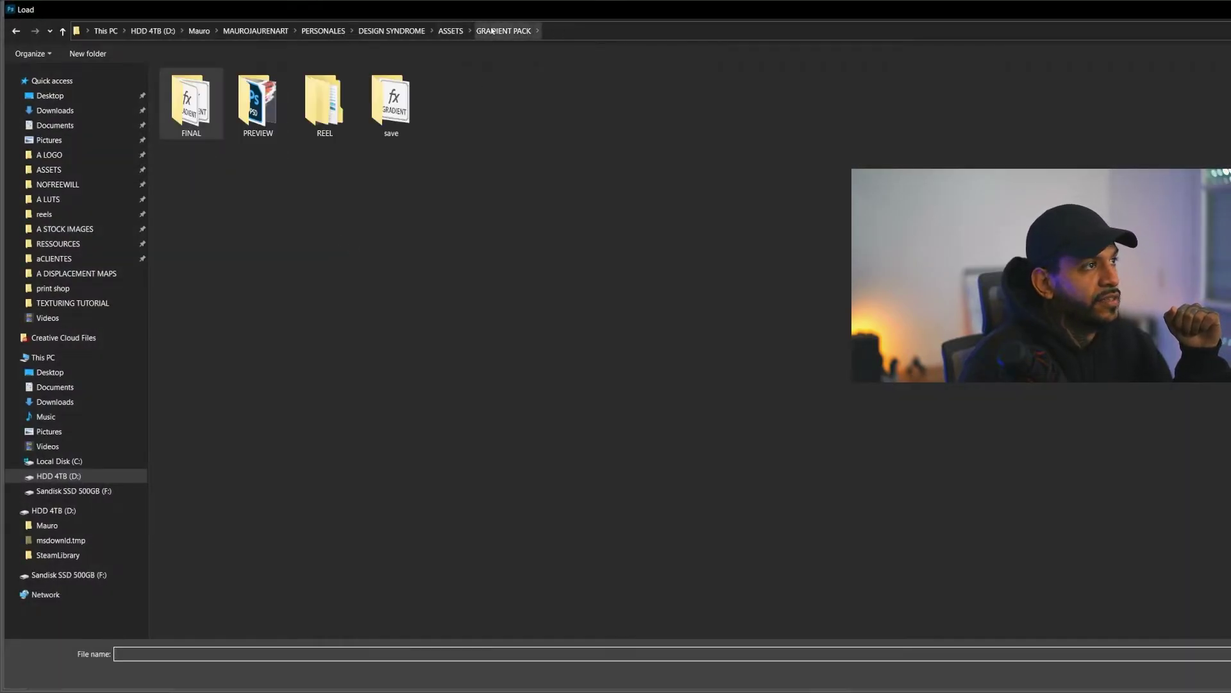
double_click(173, 108)
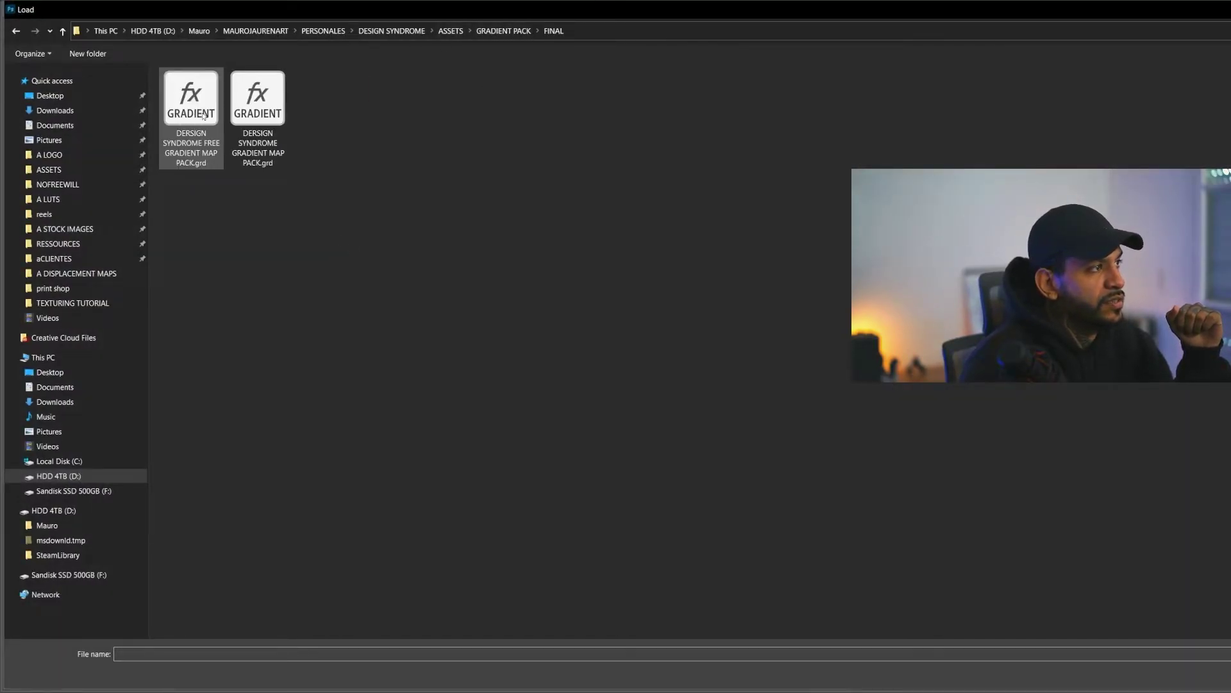
double_click(204, 116)
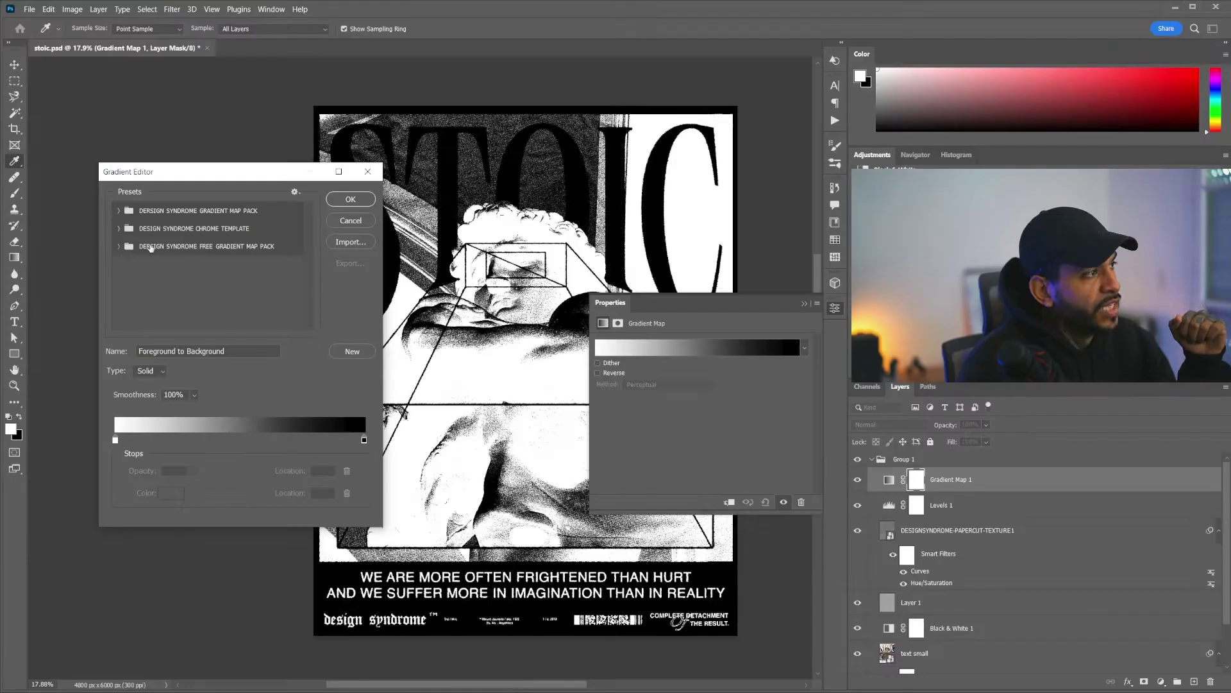
Try vintage and LOFI presets and keep the mint and deep purple LOFI gradient
left_click(119, 246)
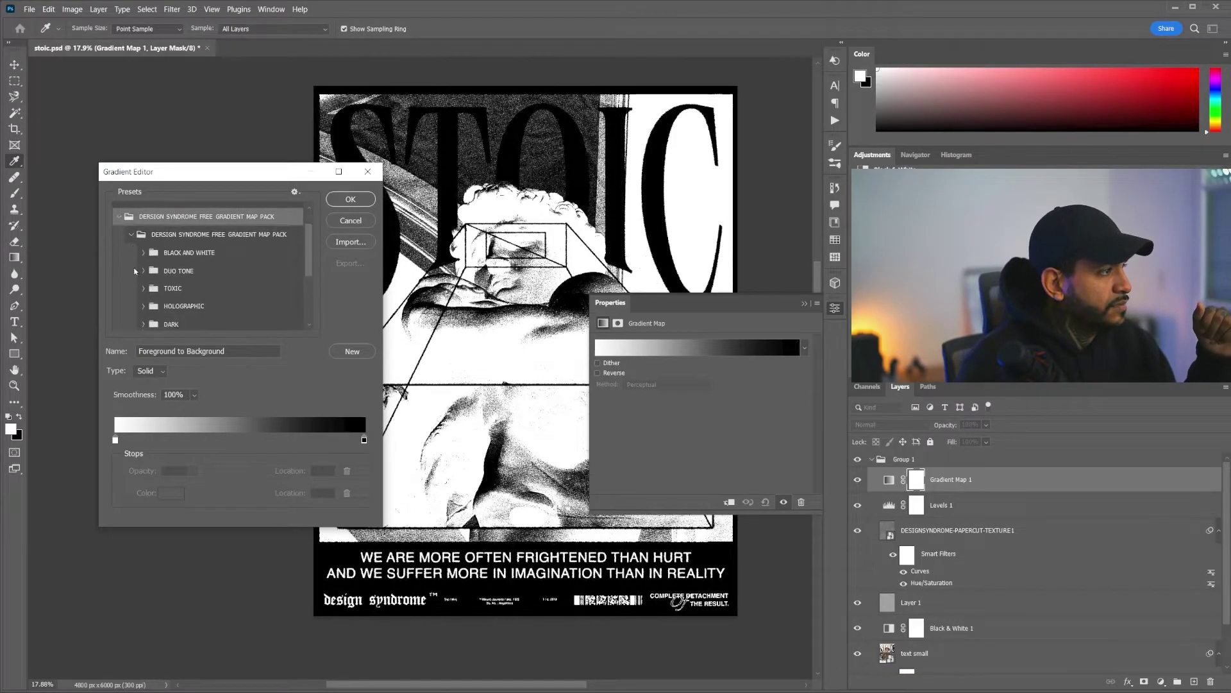
left_click(210, 287)
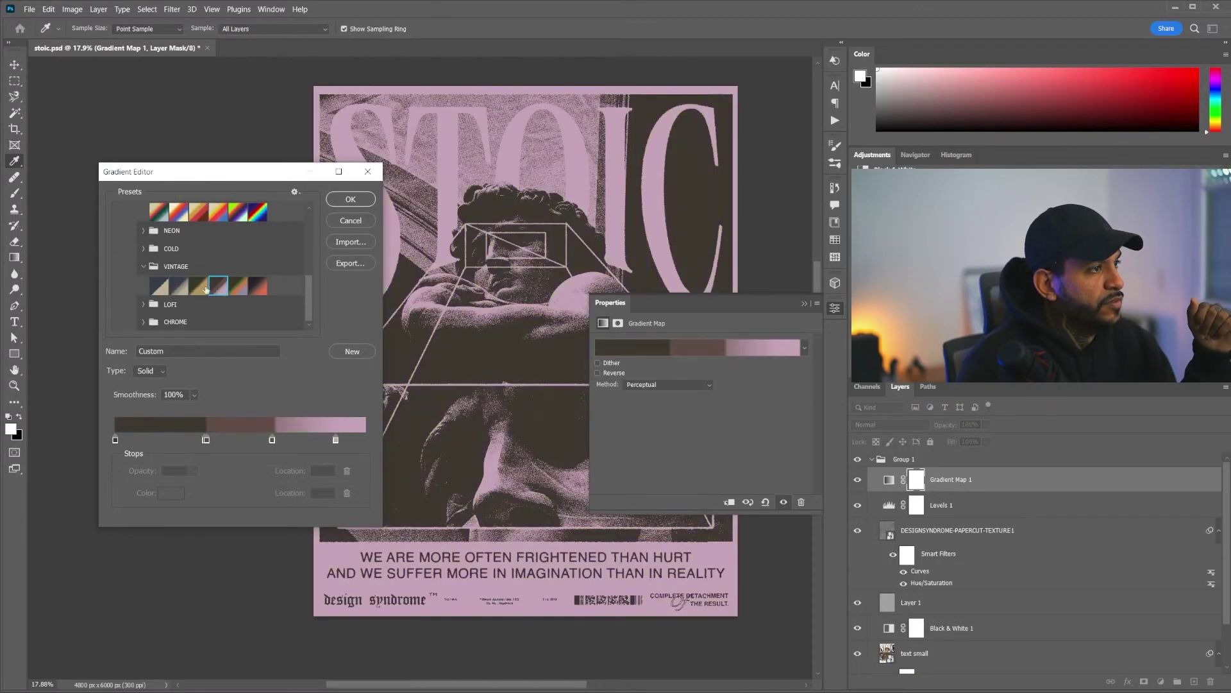
left_click(142, 305)
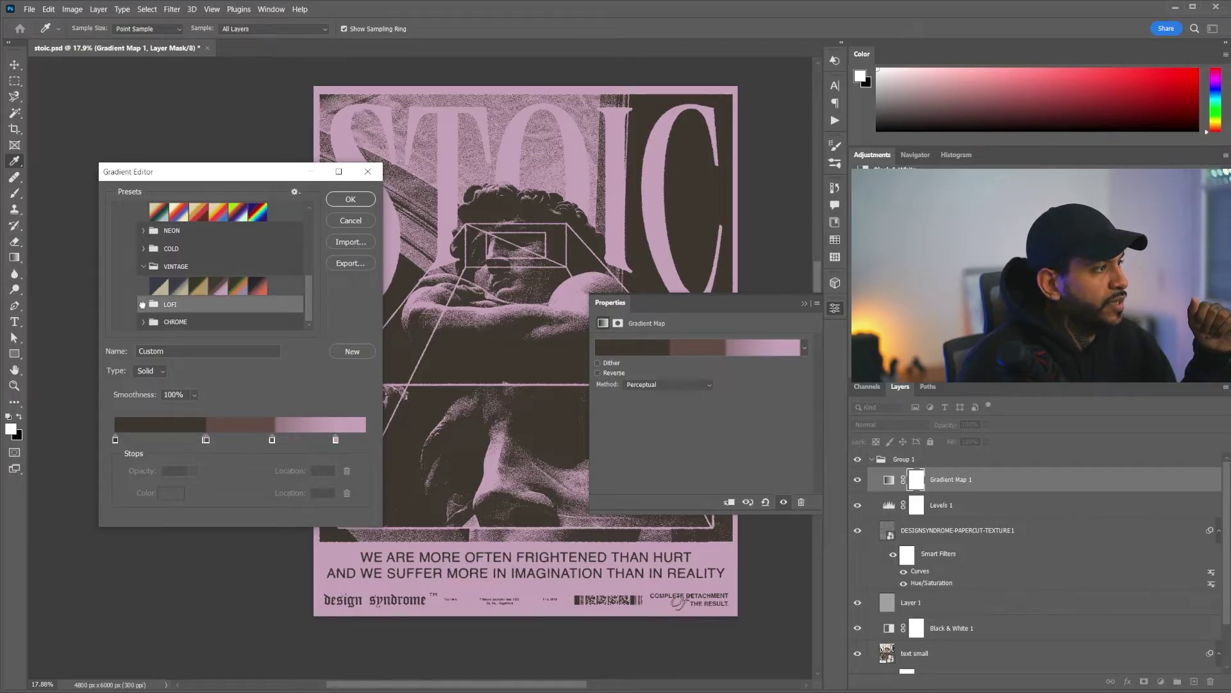
left_click(143, 304)
left_click(161, 324)
left_click(198, 323)
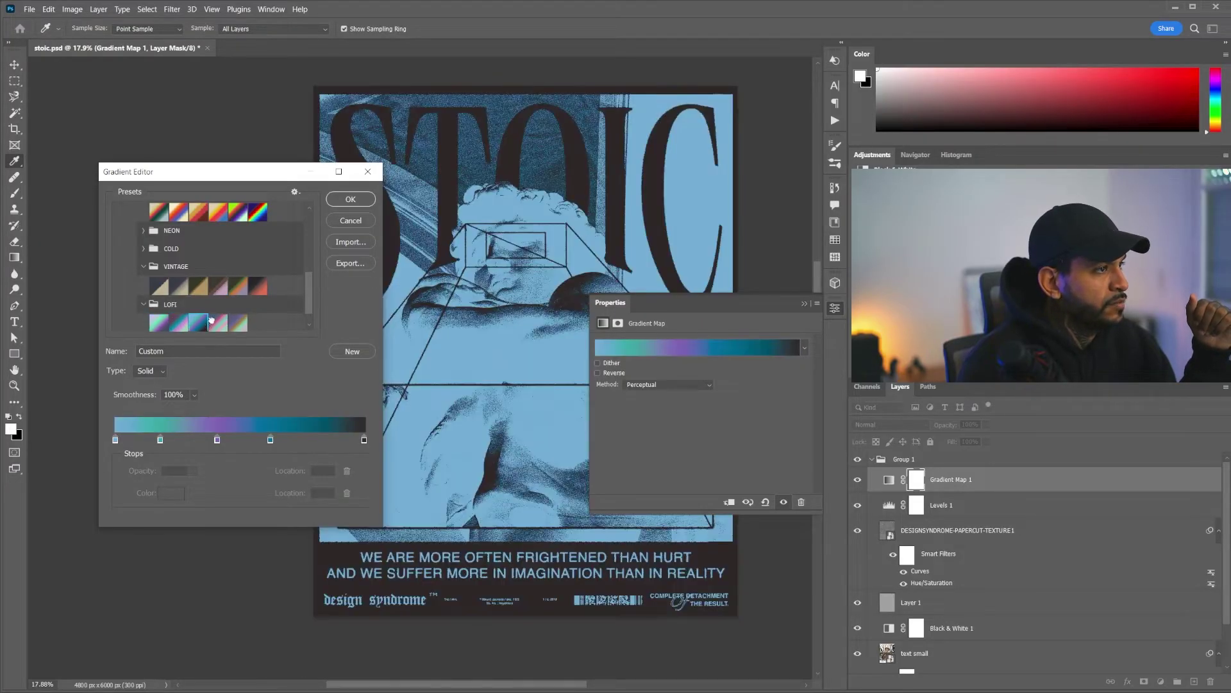
scroll(182, 318, "down", 1)
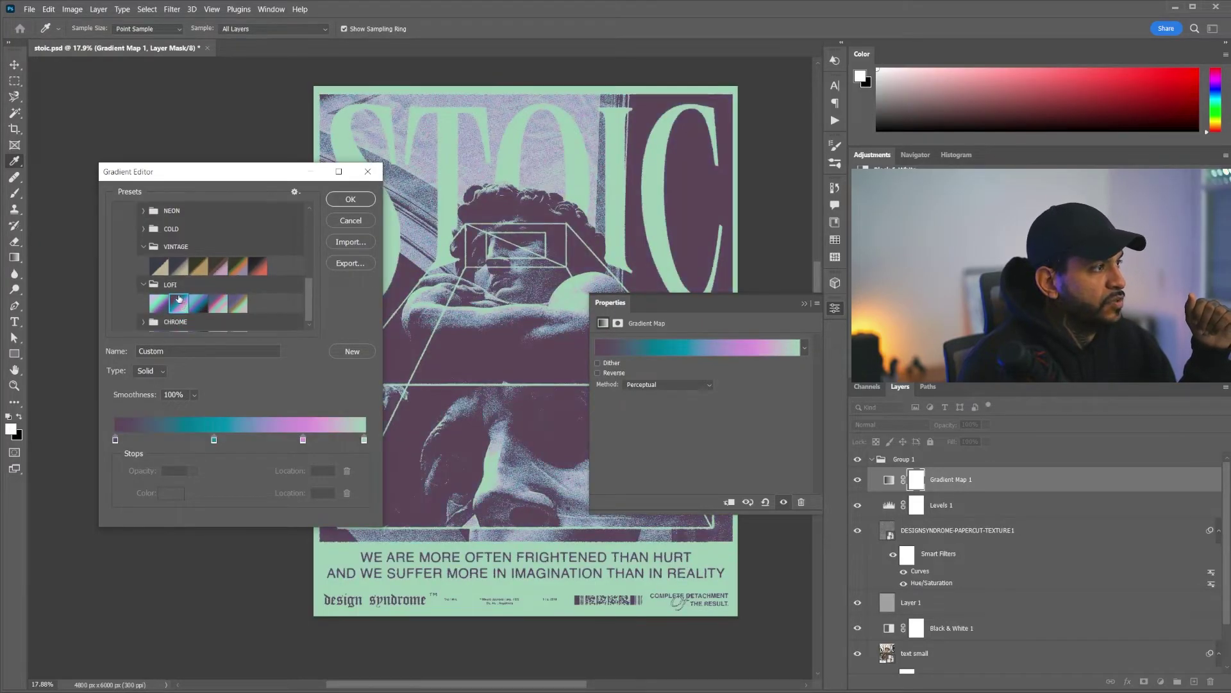
left_click(350, 199)
key("t")
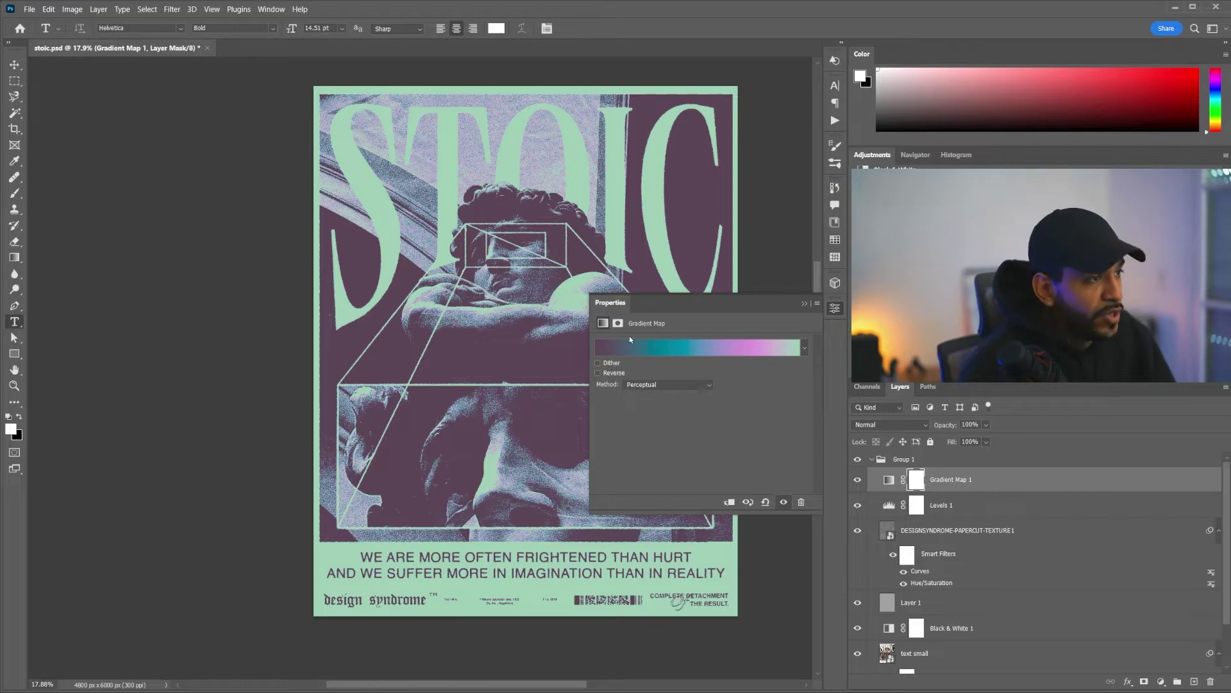
left_click_drag(475, 290, 536, 308)
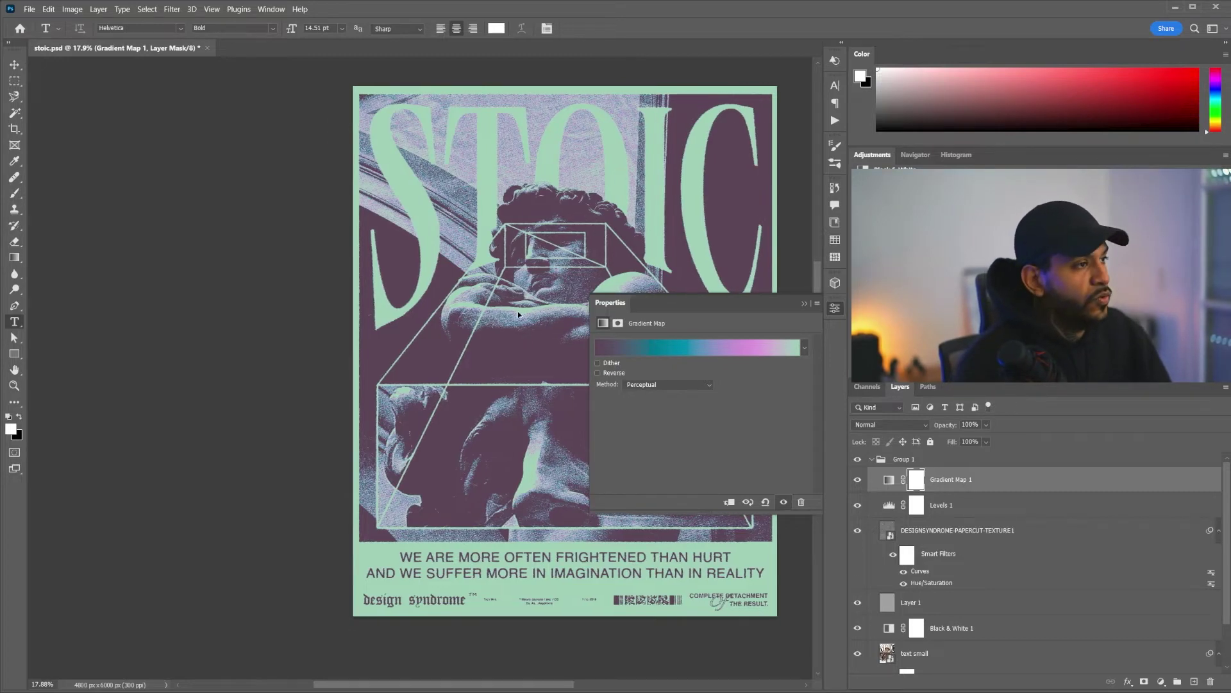
scroll(537, 308, "up", 3)
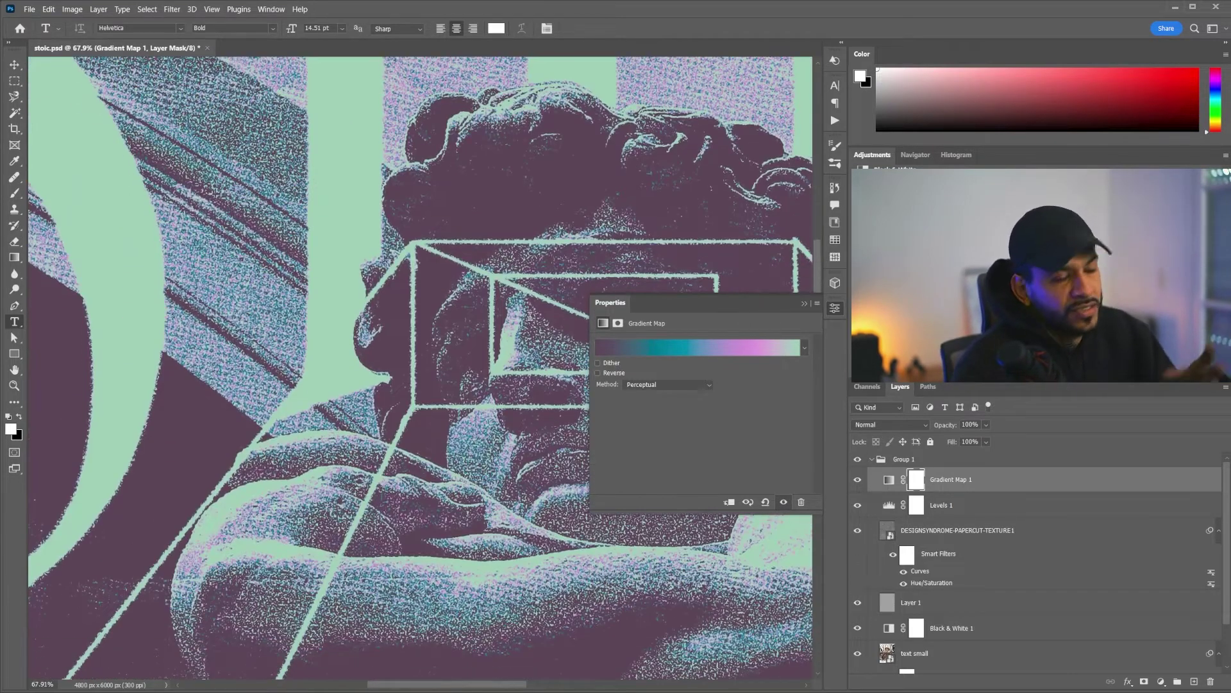
Try reversing the gradient map, then add a purple colour stop at 80%
left_click(597, 373)
left_click(631, 348)
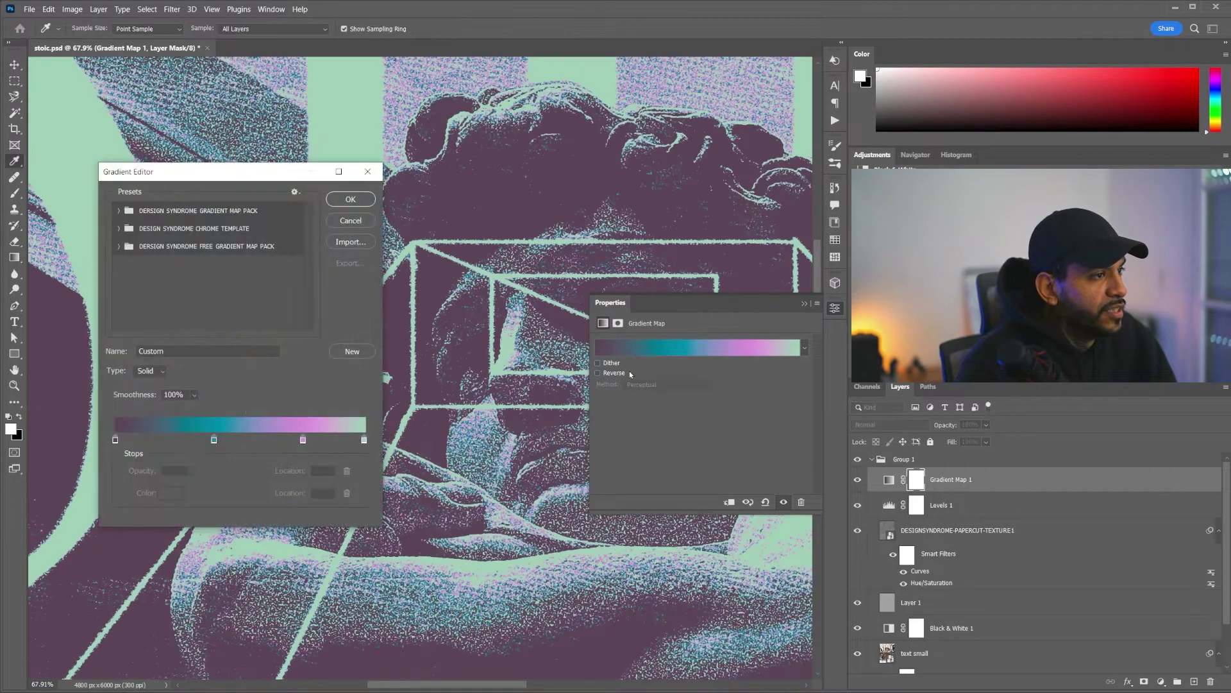
scroll(537, 247, "down", 3, "alt")
scroll(223, 389, "up", 2, "alt")
left_click(213, 440)
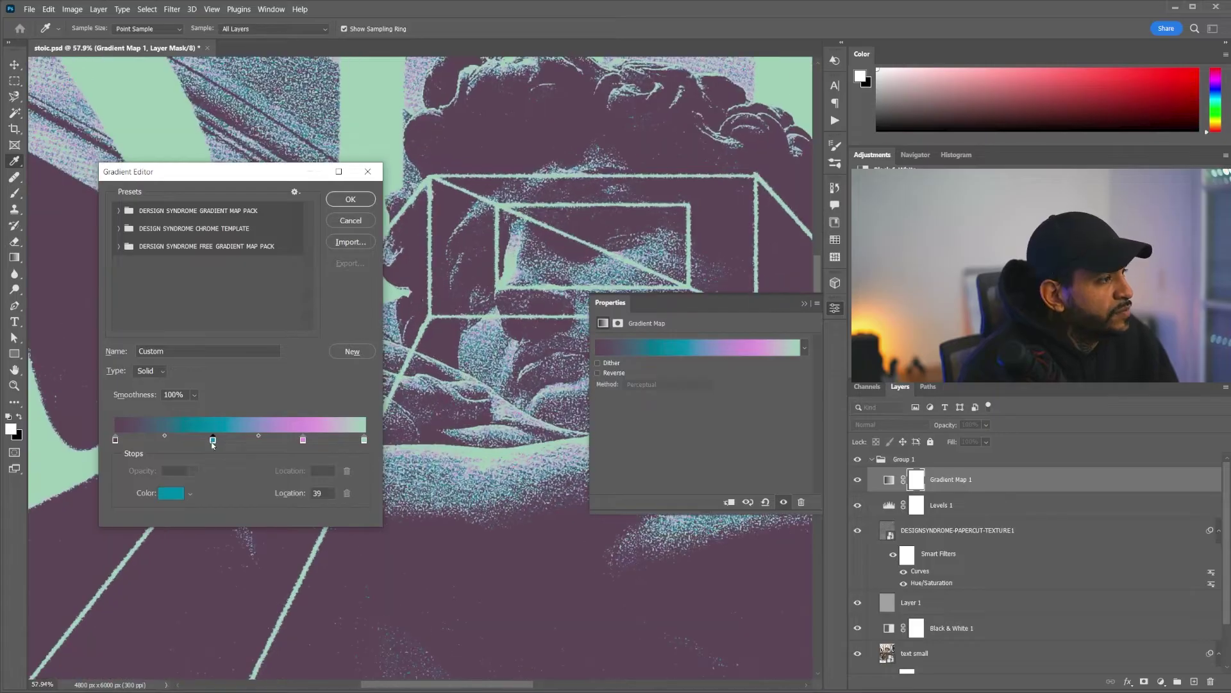
left_click(286, 441)
left_click_drag(285, 441, 313, 440)
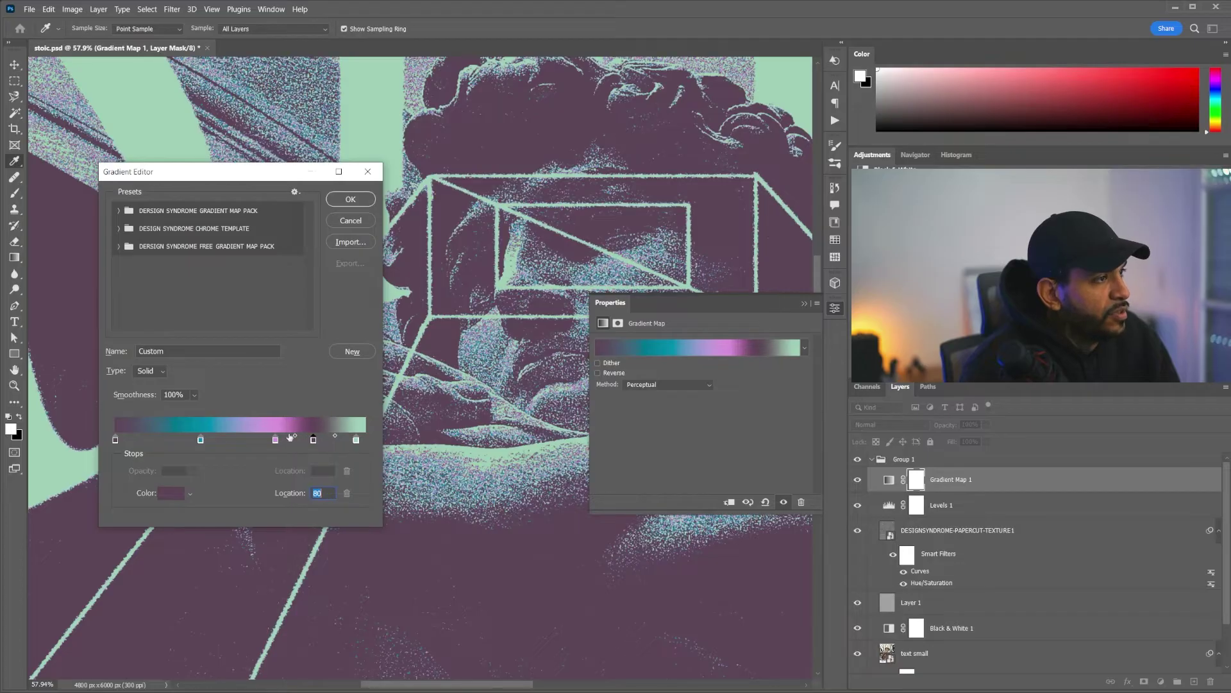
left_click(200, 439)
left_click(350, 198)
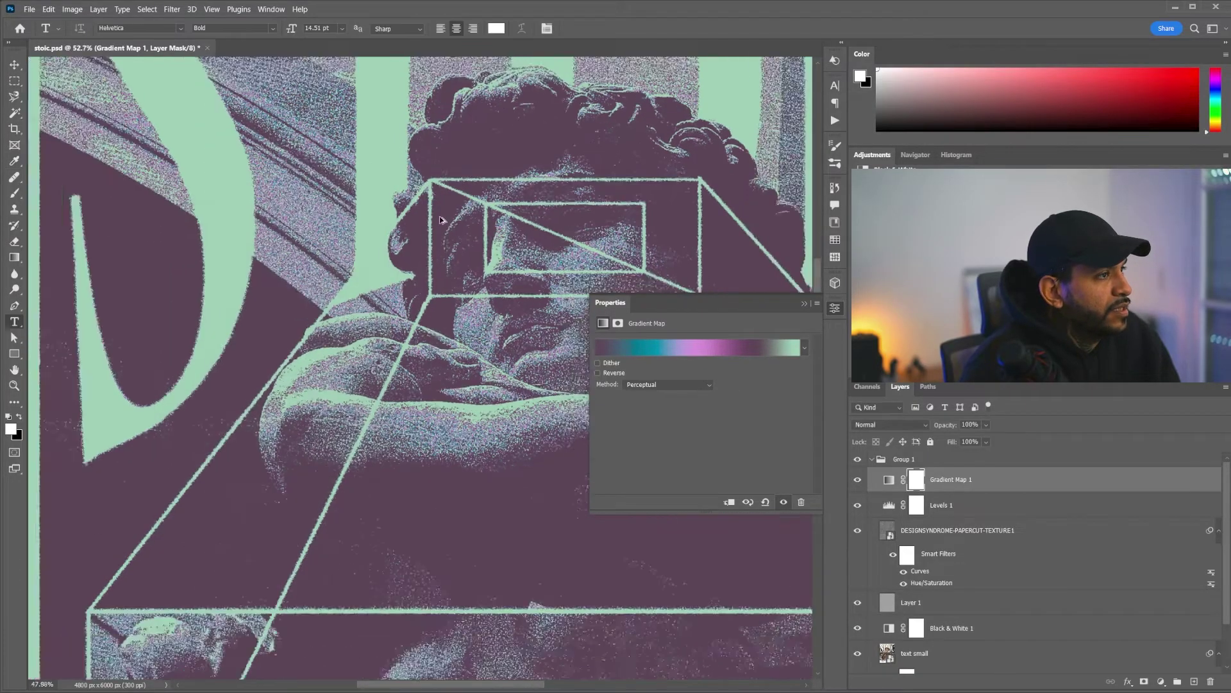
scroll(443, 534, "up", 4, "alt")
scroll(444, 533, "down", 1, "alt")
scroll(444, 533, "down", 1, "alt")
scroll(444, 534, "down", 1, "alt")
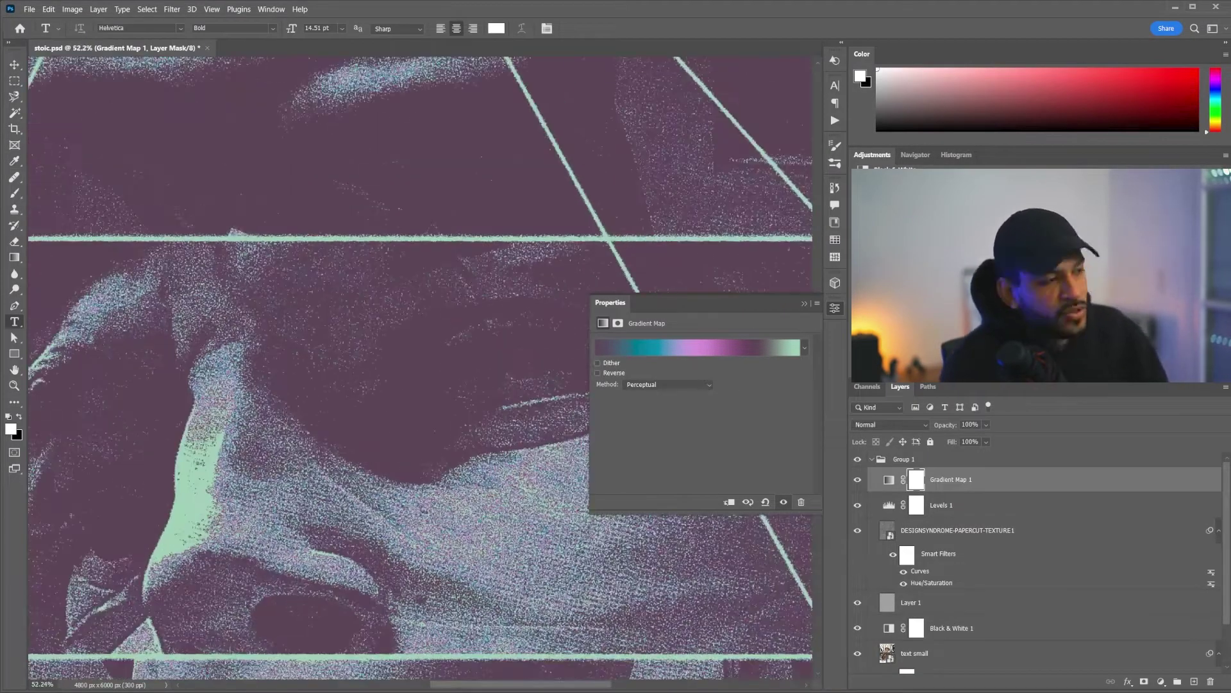
scroll(444, 533, "down", 1, "alt")
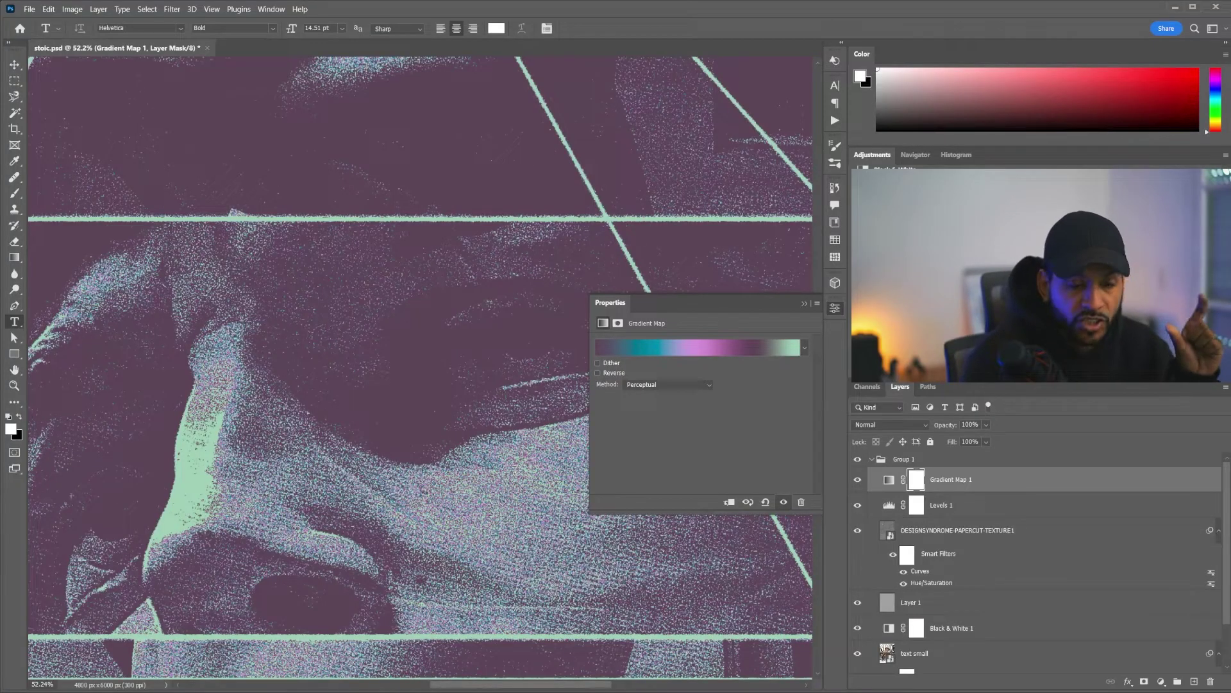
scroll(420, 368, "up", 1)
scroll(420, 368, "up", 1)
scroll(280, 366, "up", 2, "alt")
scroll(279, 366, "up", 1, "alt")
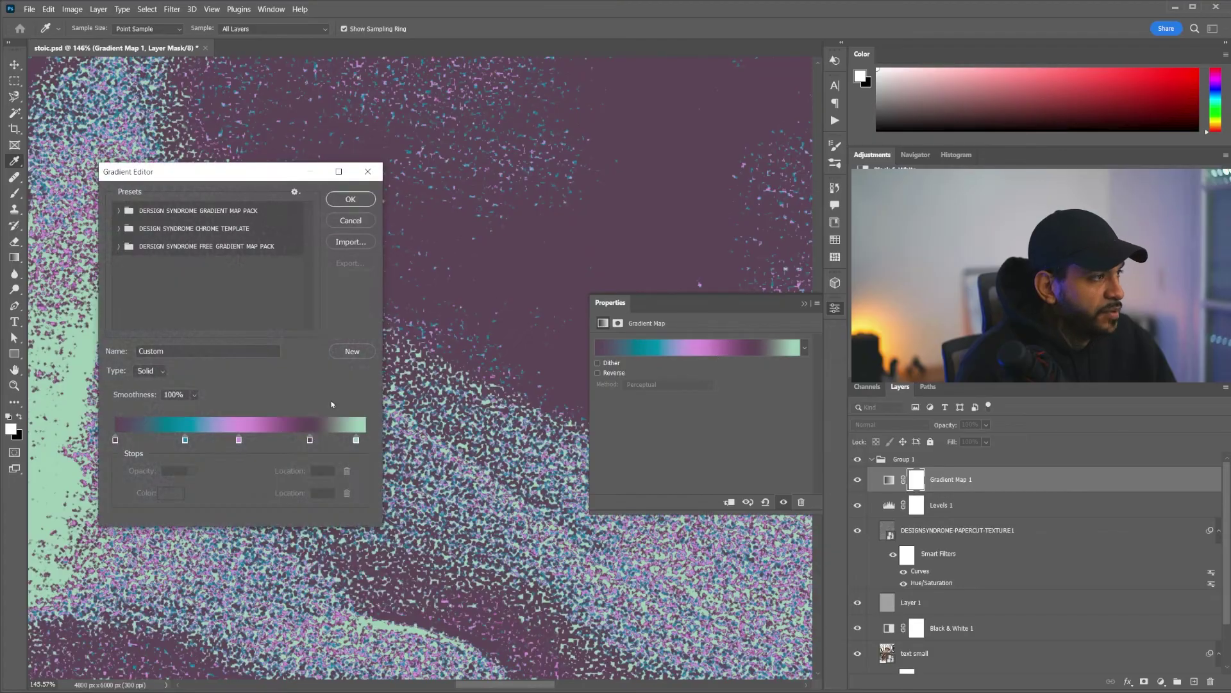
Remove the dark purple stop, confirm the gradient, and fit the whole poster in view
left_click(347, 492)
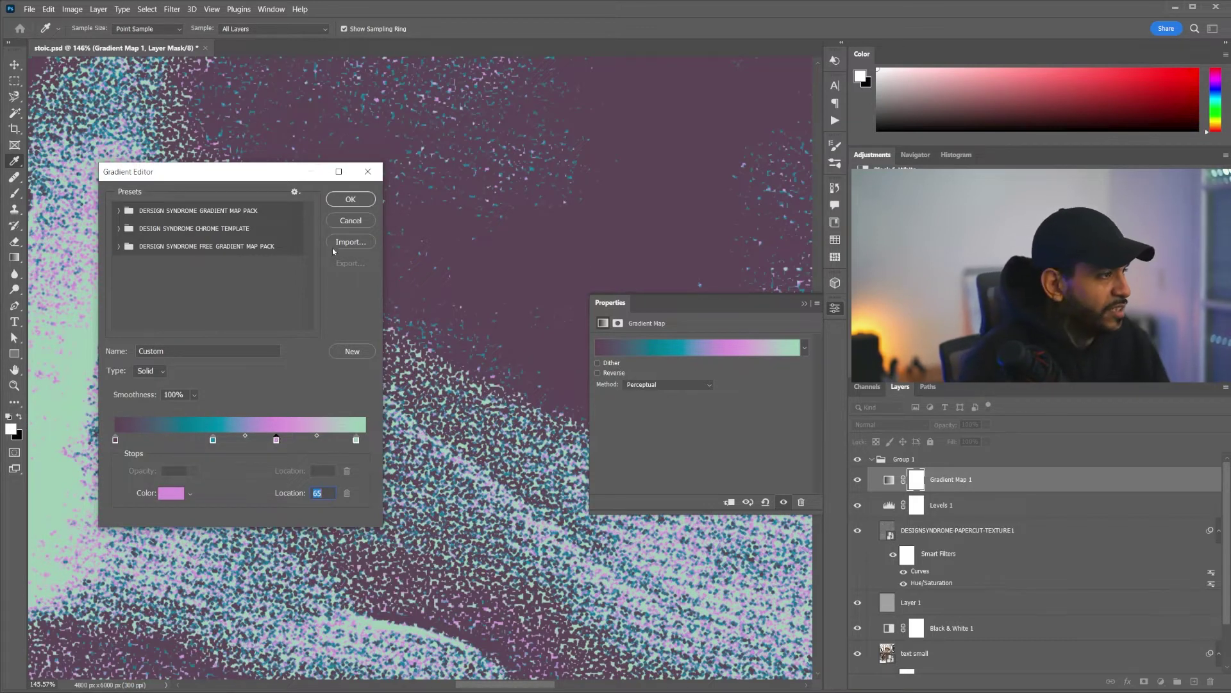
left_click(350, 199)
key("ctrl+0")
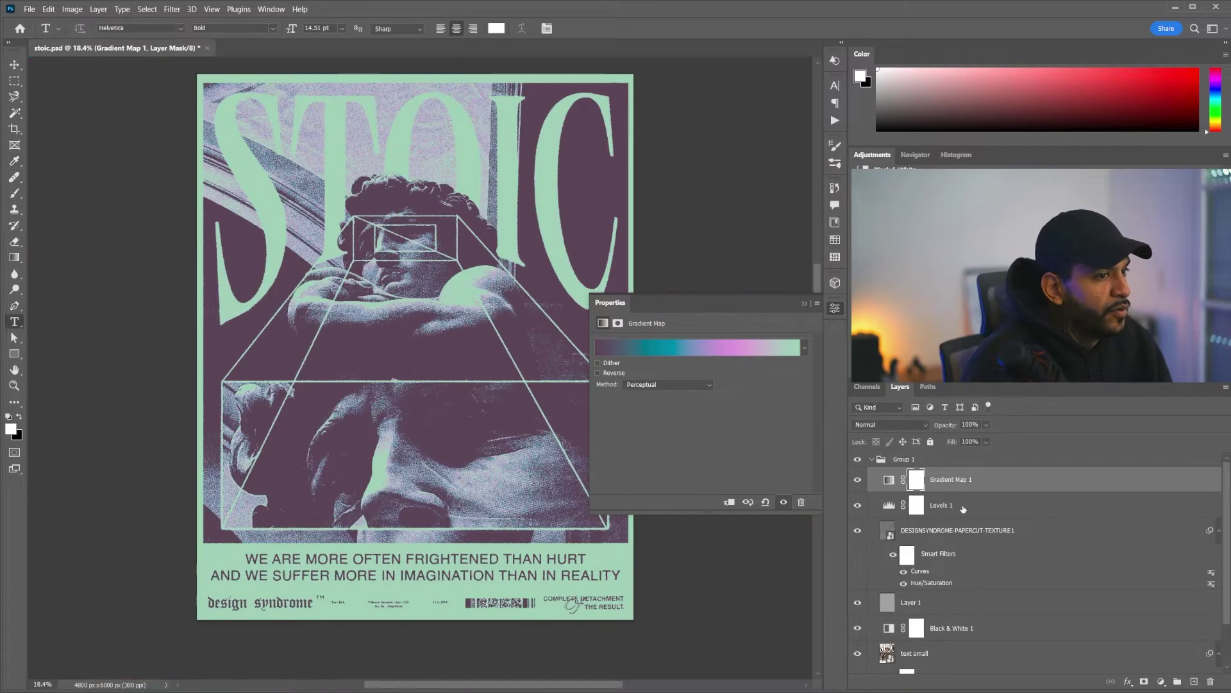
left_click(834, 308)
Select Levels 1, then pick TRANSPARENT42 in File Explorer's TRANSPARENT folder
left_click(908, 510)
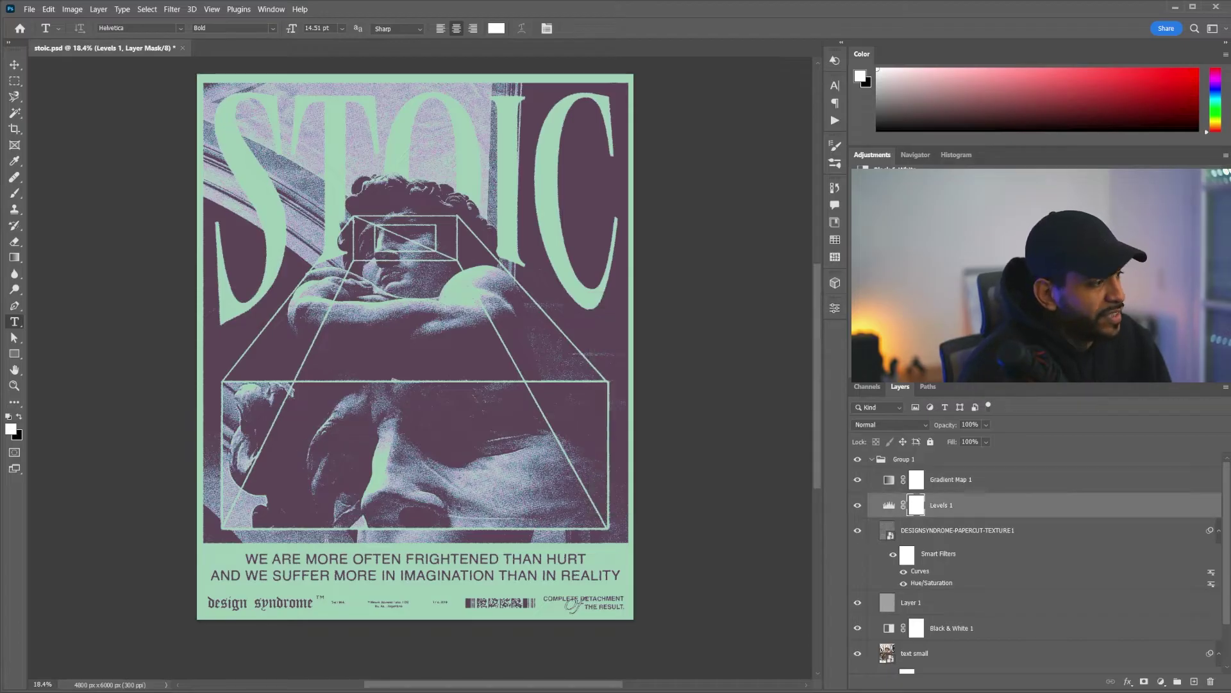
mouse_move(168, 688)
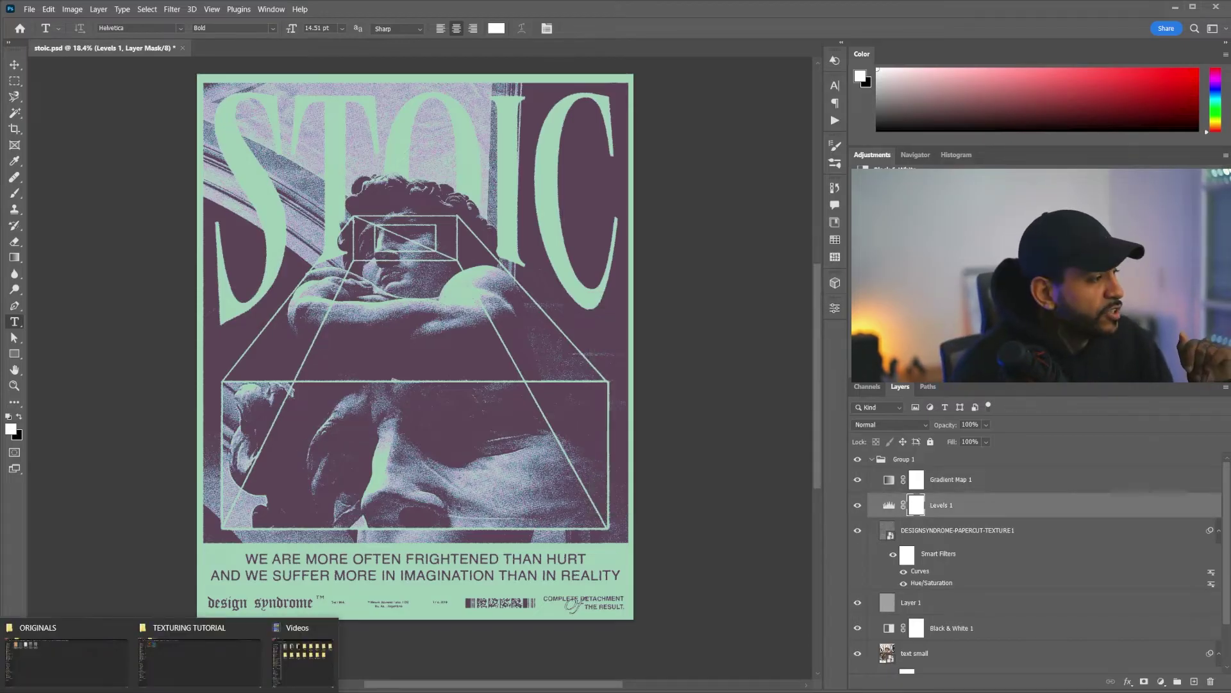
left_click(68, 655)
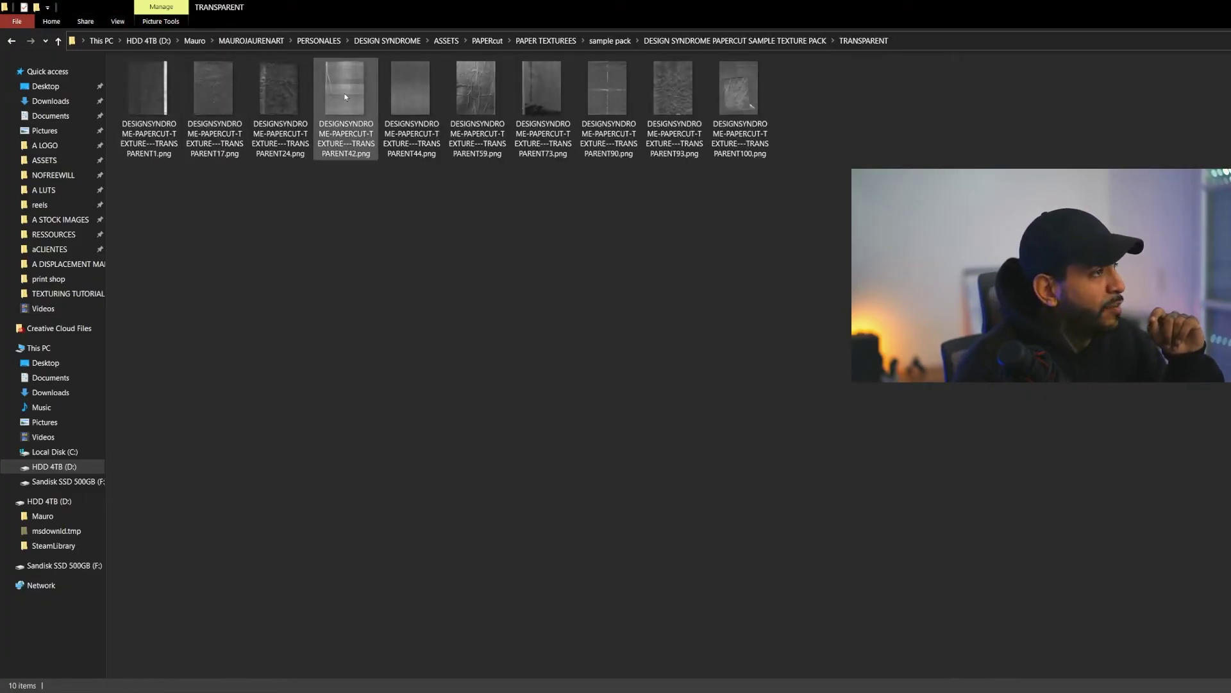
left_click(346, 99)
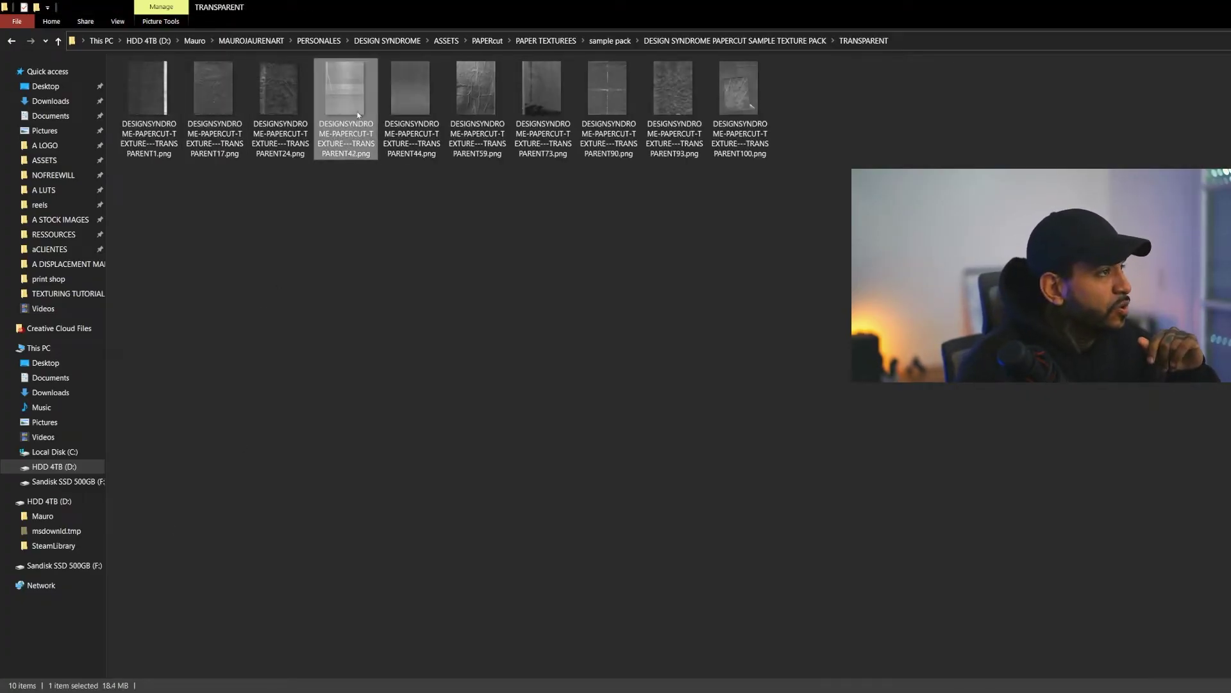
Place TRANSPARENT42 in the poster, fit it to the page, and stack it between Gradient Map 1 and Levels 1
mouse_move(359, 101)
left_mouse_down()
mouse_move(176, 673)
mouse_move(443, 414)
left_mouse_up()
key("Return")
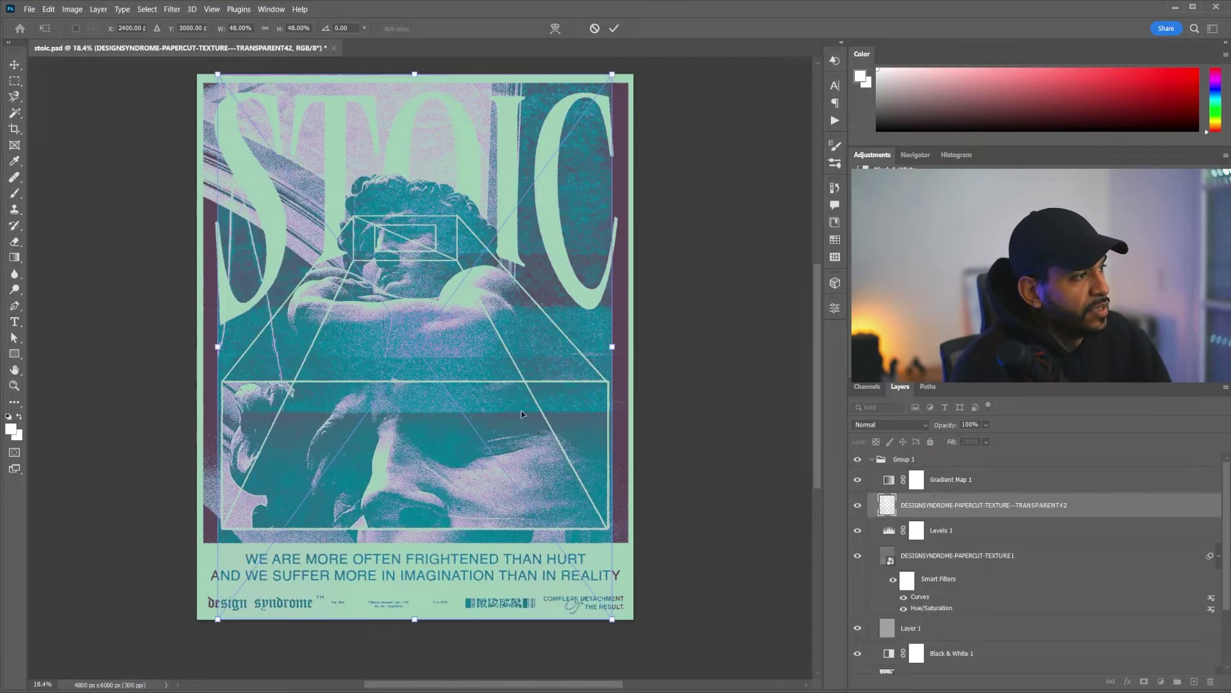
left_click_drag(962, 504, 955, 472)
key("ctrl+0")
key("ctrl+t")
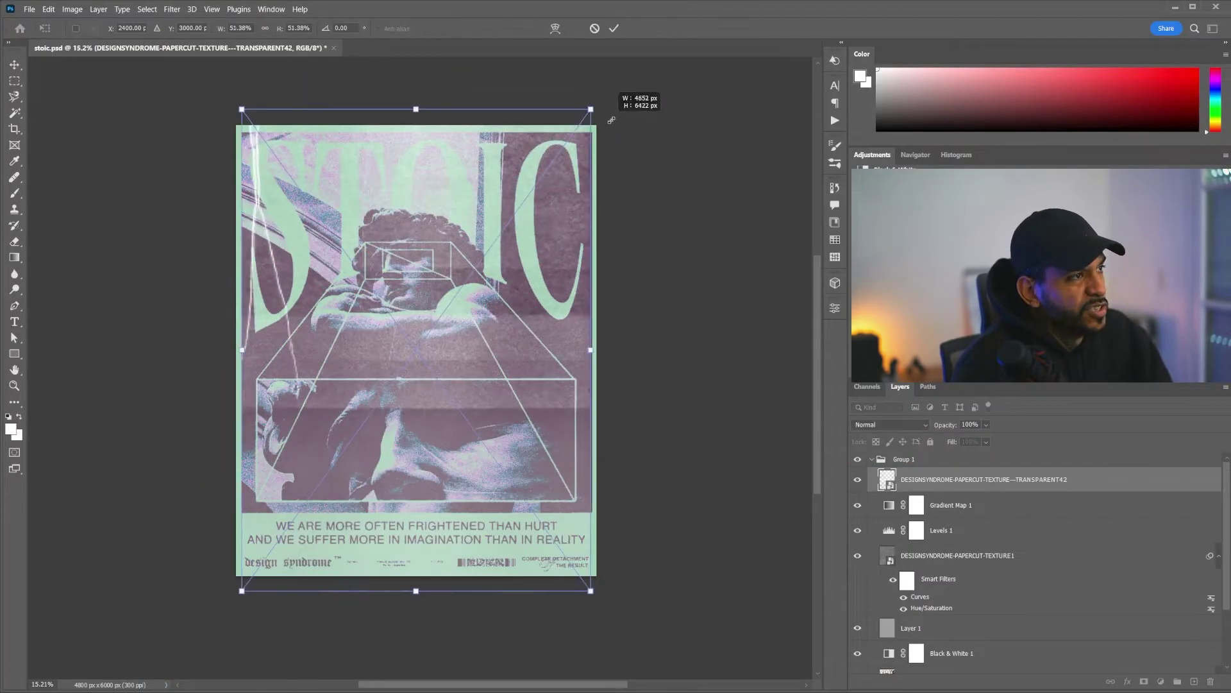
key("Return")
scroll(562, 411, "up", 2)
scroll(562, 412, "down", 3)
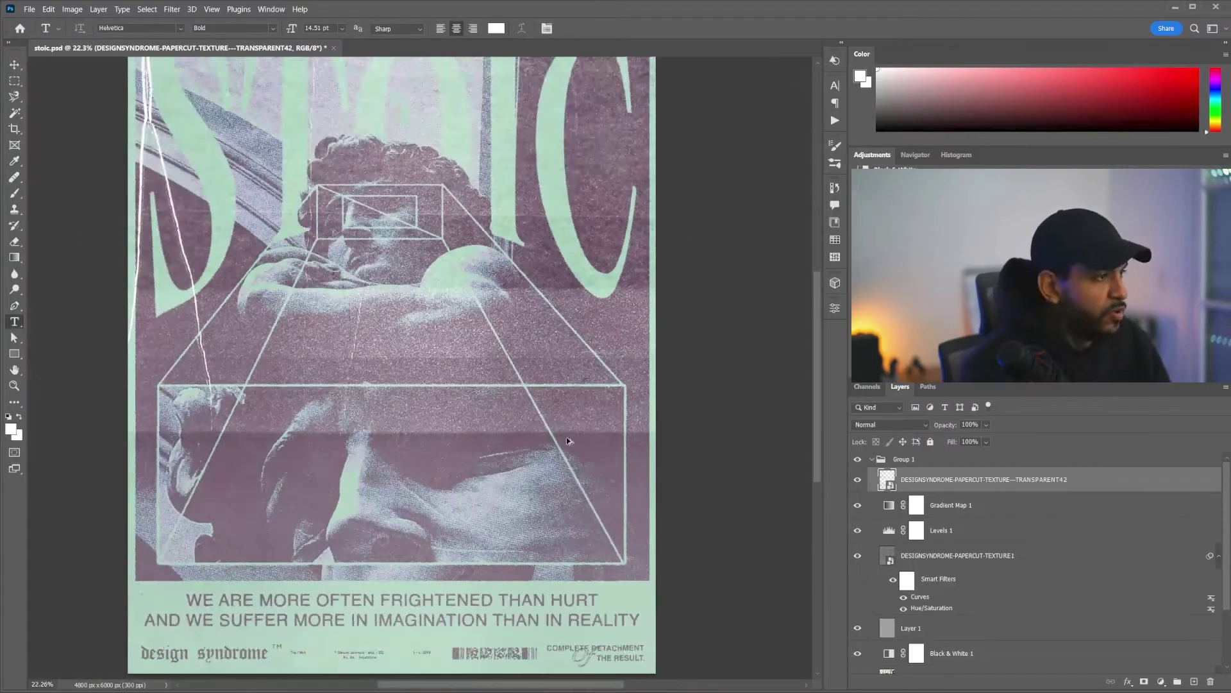
left_click_drag(948, 483, 960, 516)
scroll(257, 388, "up", 5)
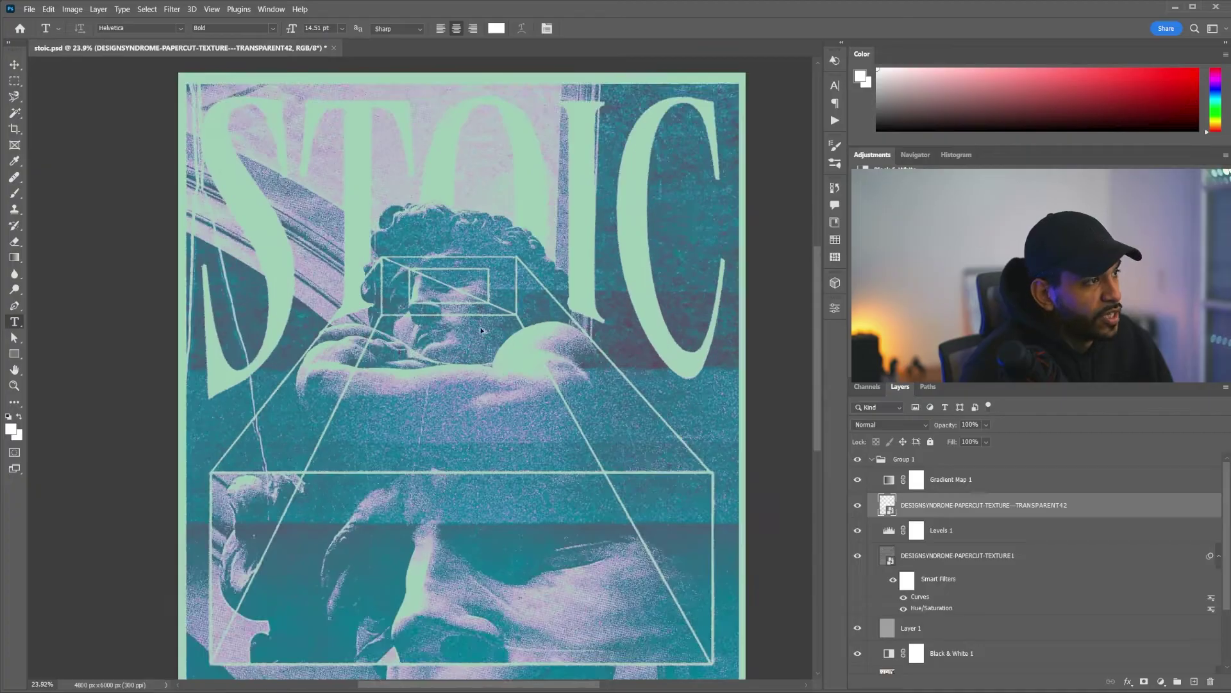
scroll(295, 413, "up", 1)
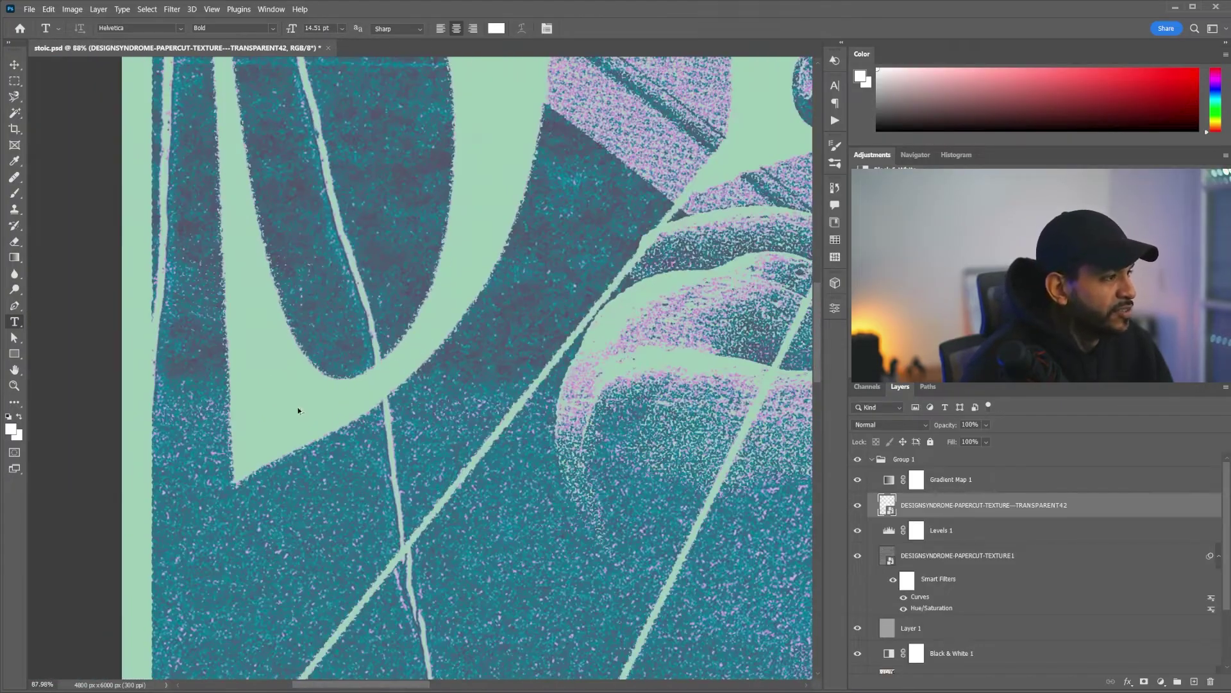
scroll(308, 410, "down", 2)
scroll(327, 395, "down", 2)
scroll(366, 370, "down", 2)
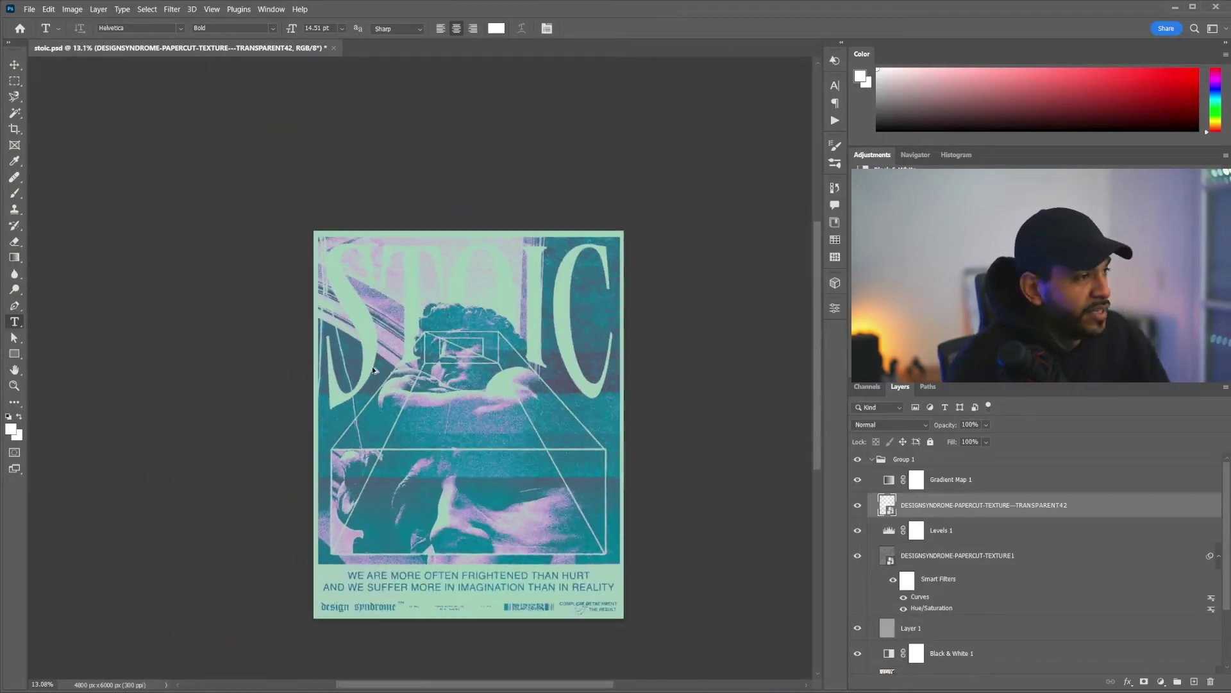
scroll(380, 373, "up", 1)
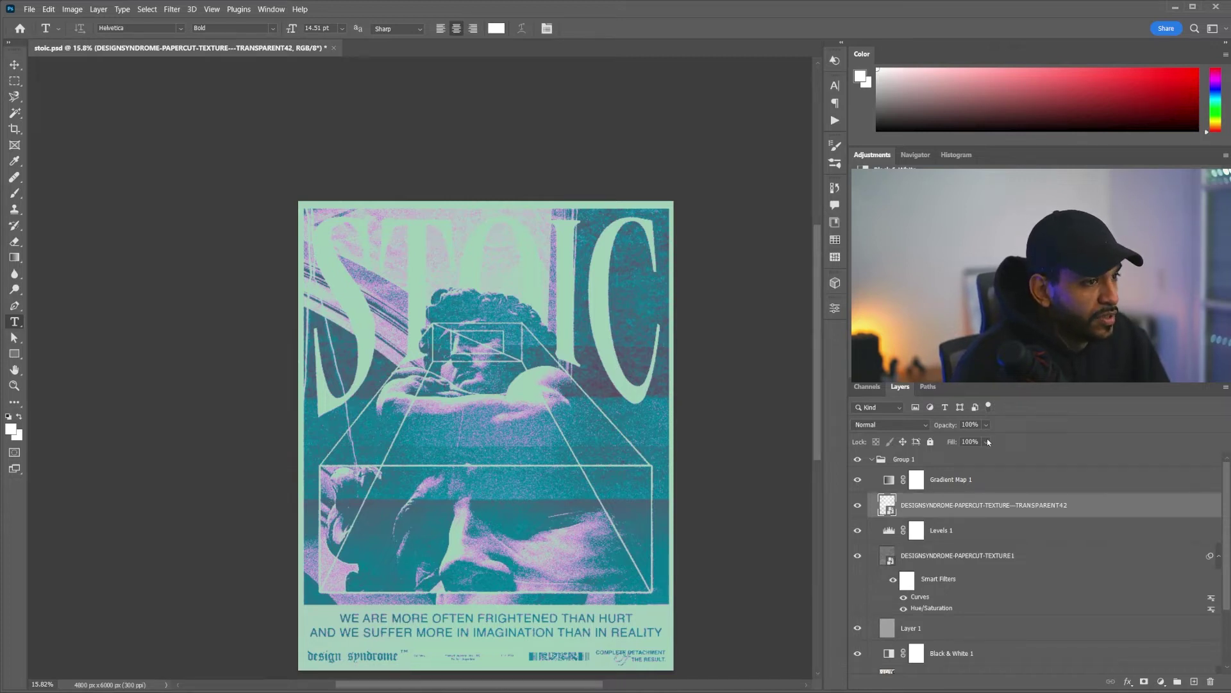
Move Gradient Map 1's teal colour stop further along the ramp
double_click(891, 480)
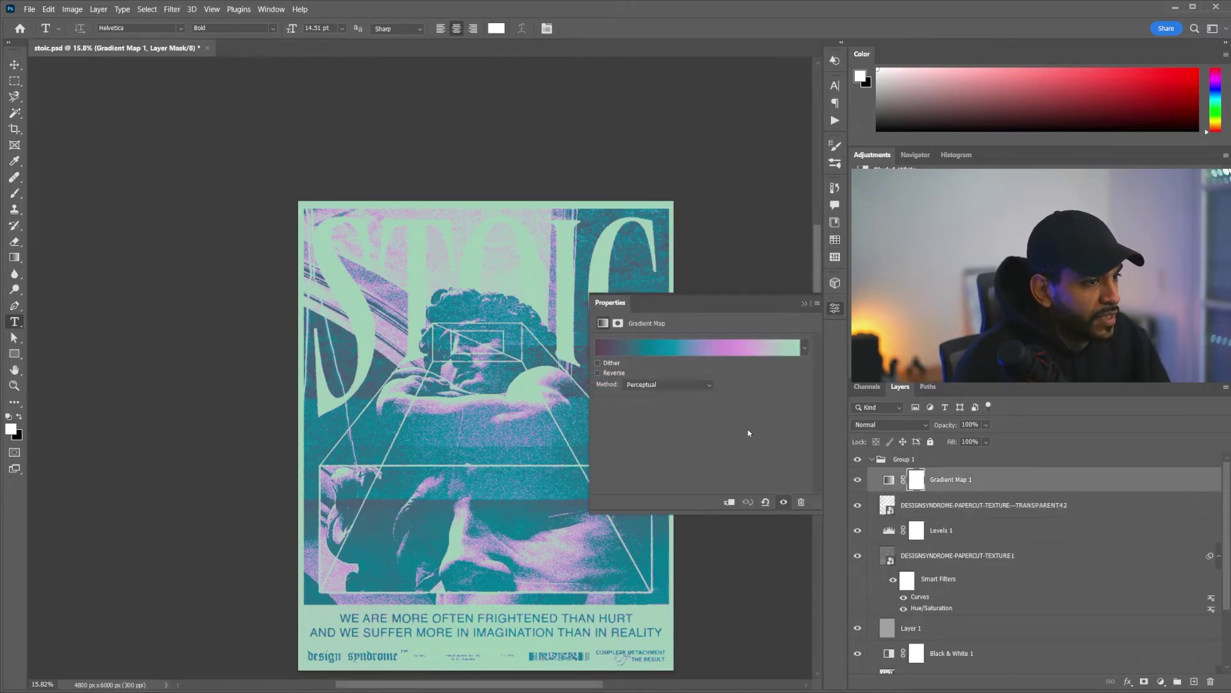
left_click(629, 350)
mouse_move(270, 187)
left_mouse_down()
mouse_move(749, 258)
mouse_move(753, 243)
left_mouse_up()
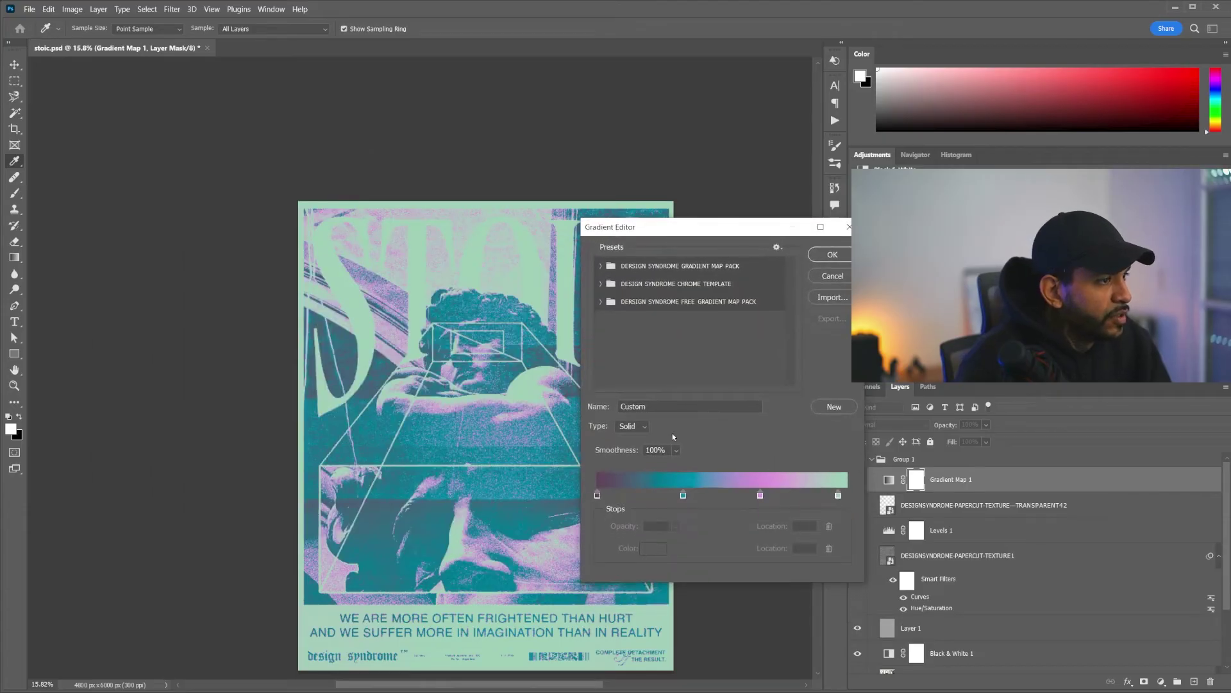
left_click(712, 495)
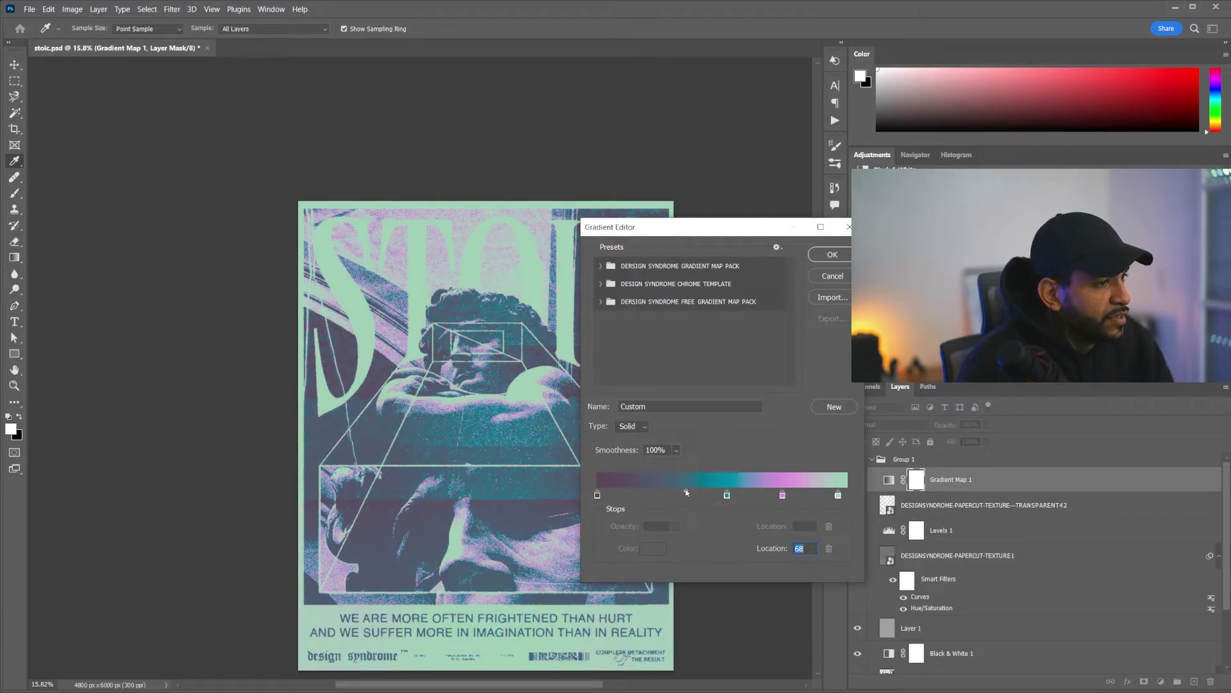
key("Return")
key("ctrl+0")
key("t")
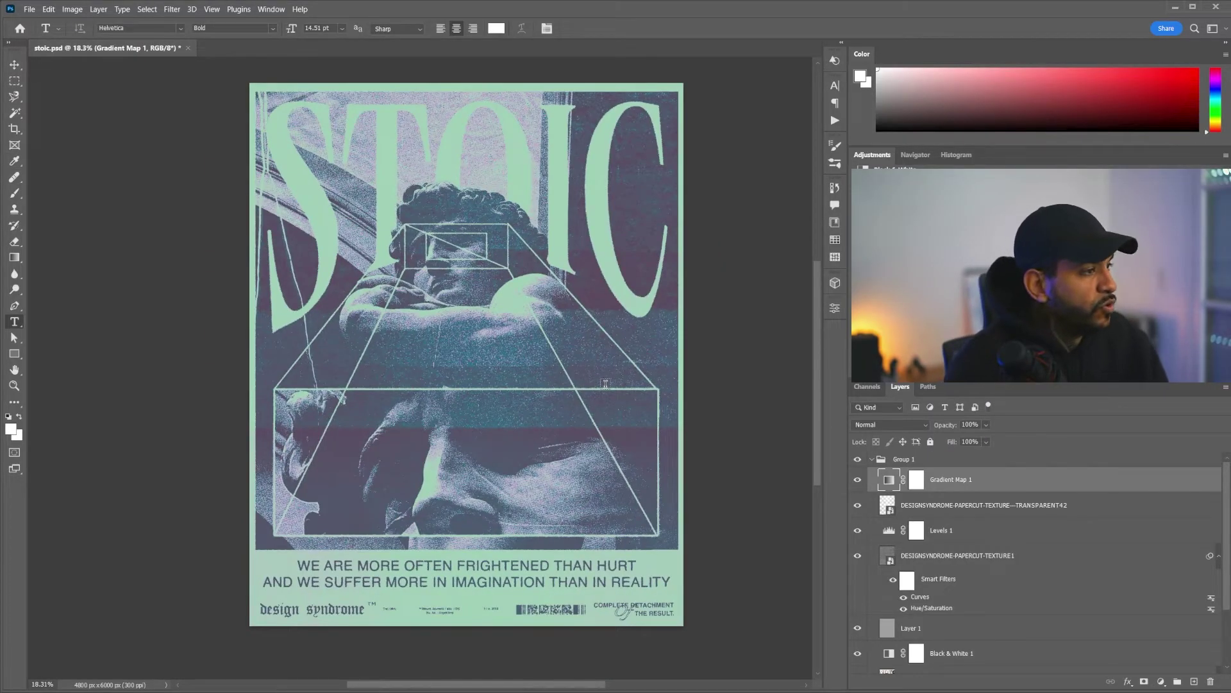
Preview TRANSPARENT44.png, then drop it into the poster and scale it to cover the page
key("alt+Tab")
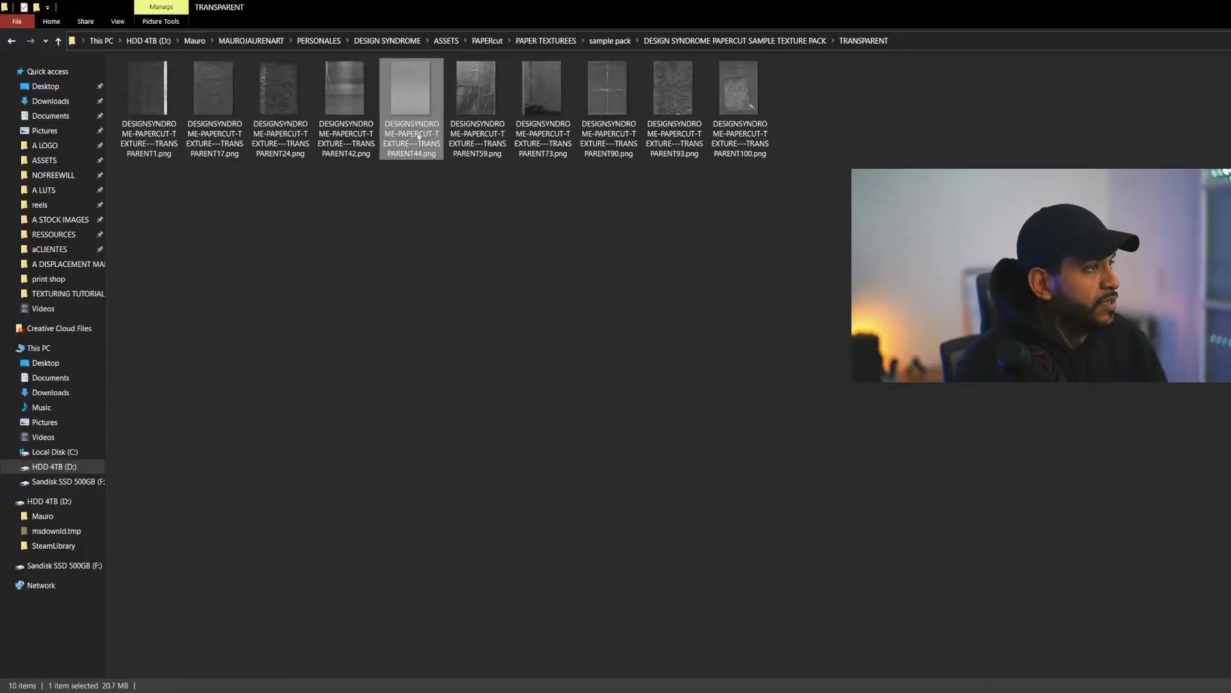
double_click(418, 135)
key("alt+F4")
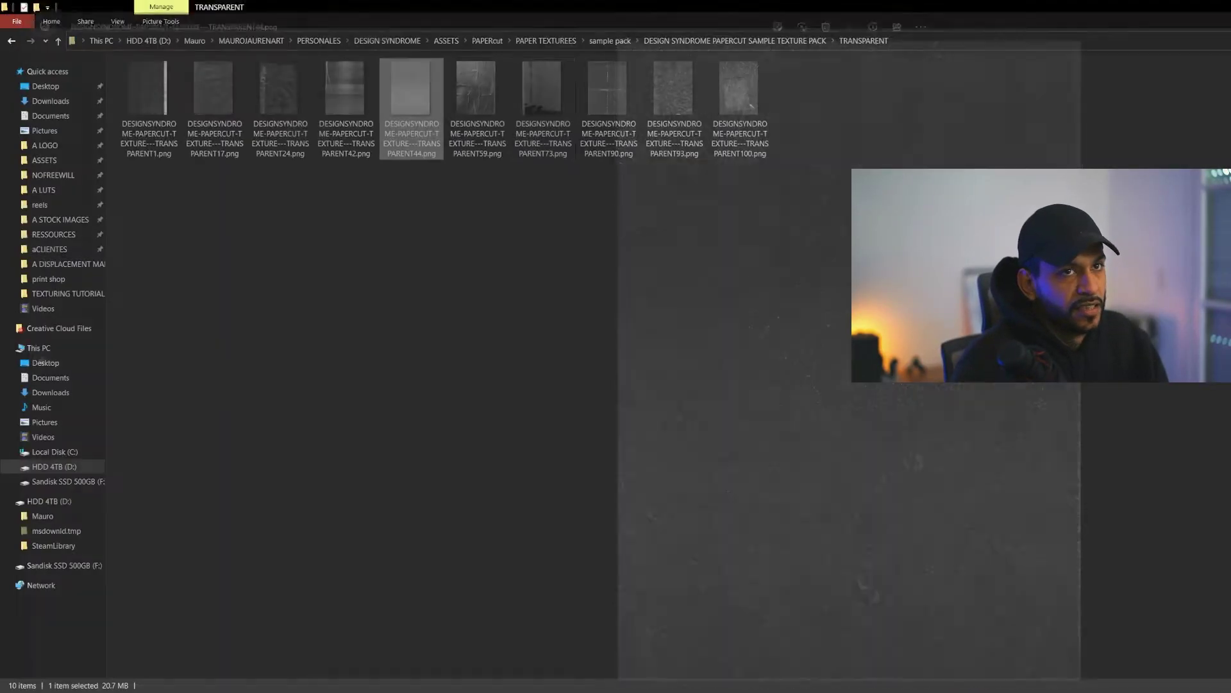
left_click_drag(420, 114, 465, 456)
left_click_drag(664, 86, 711, 68)
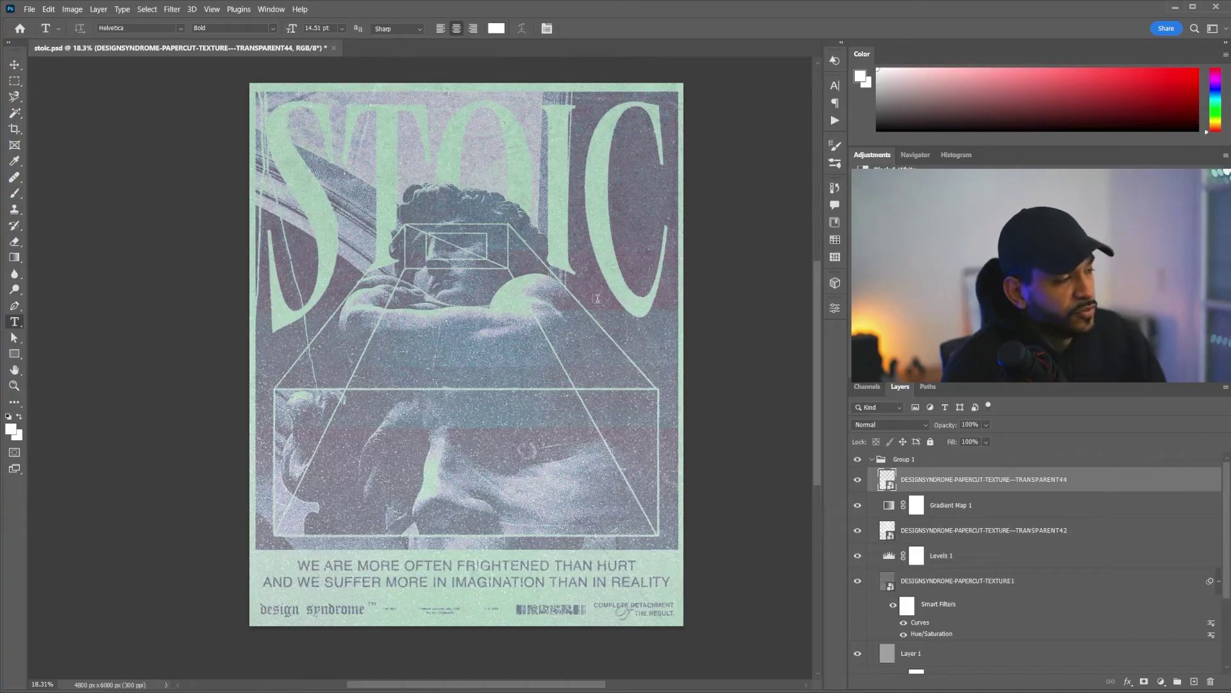
Commit TRANSPARENT44 and set its fill to about 21%, hiding it to compare
key("Return")
scroll(548, 391, "up", 2)
scroll(548, 391, "down", 2)
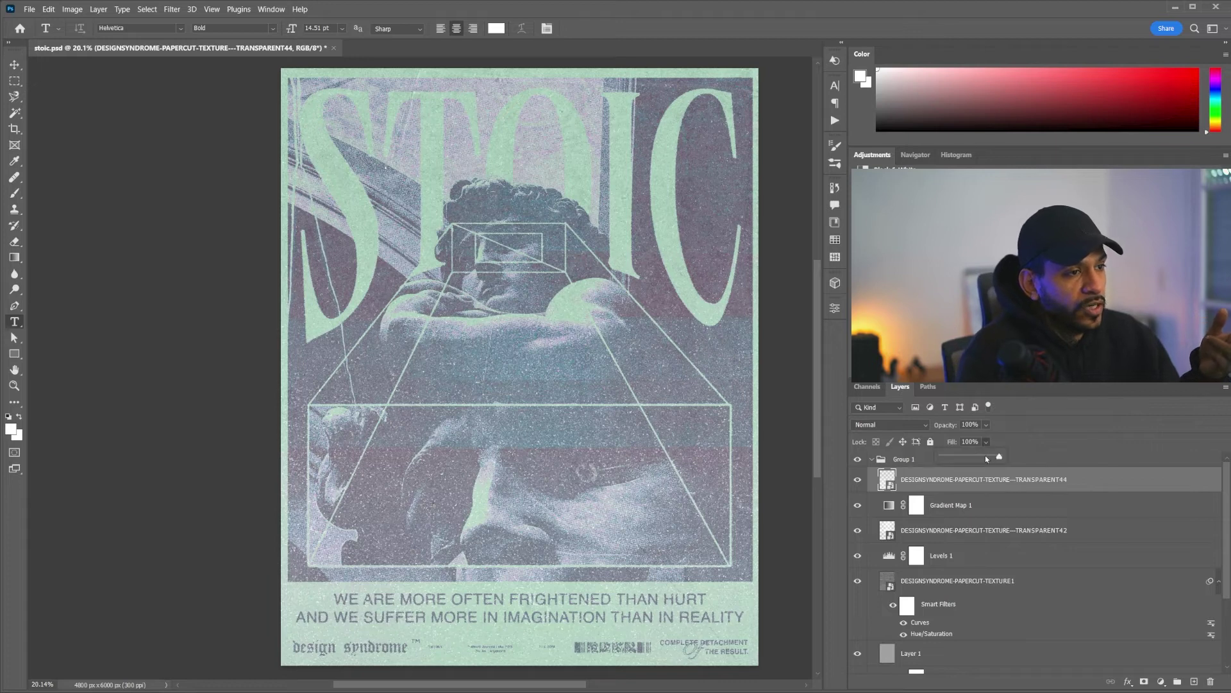
left_click_drag(957, 456, 949, 459)
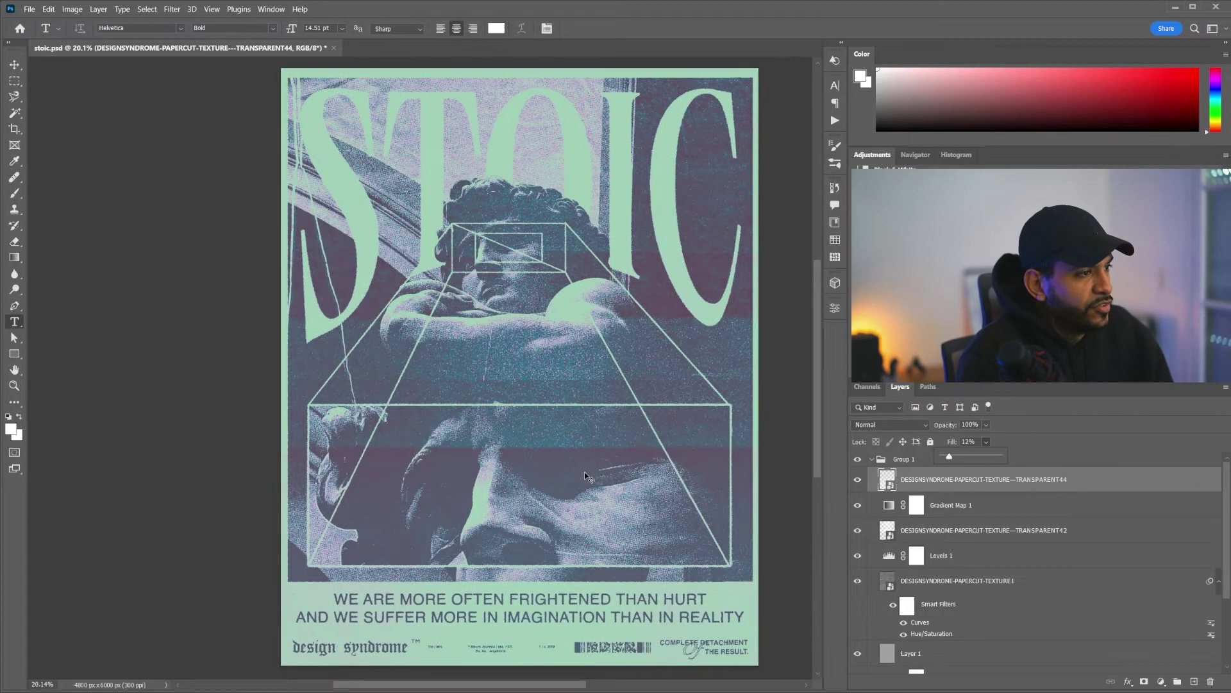
scroll(584, 472, "up", 5)
scroll(584, 472, "up", 2)
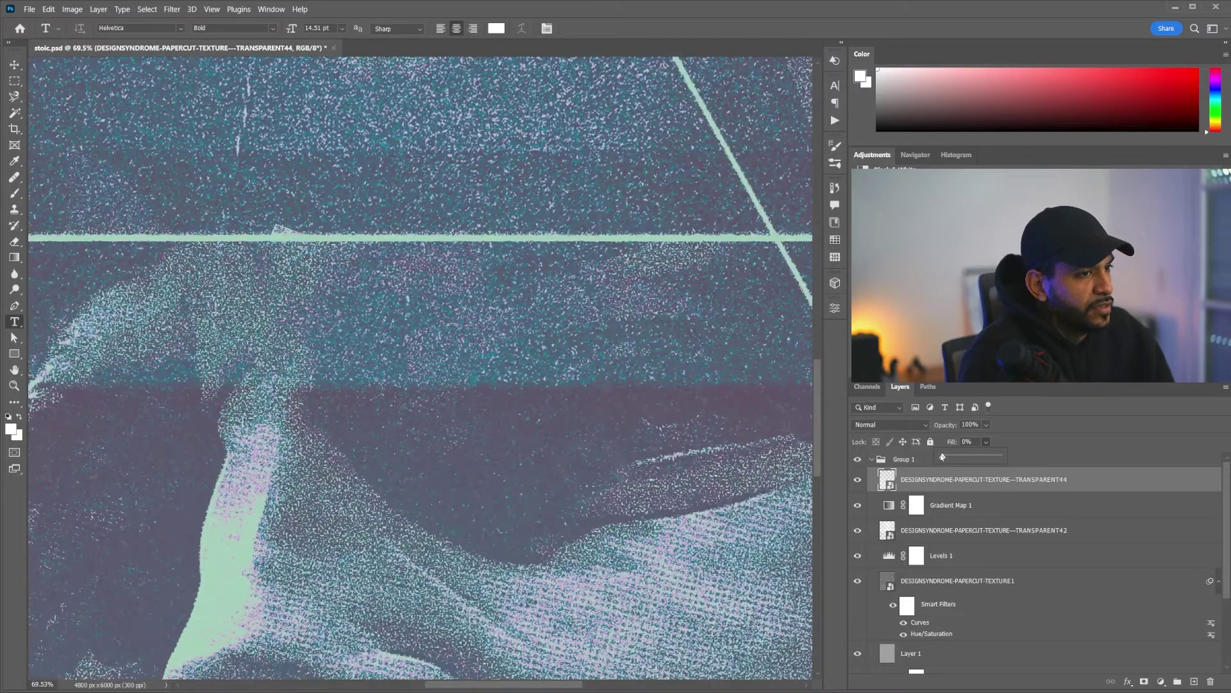
scroll(765, 430, "down", 3)
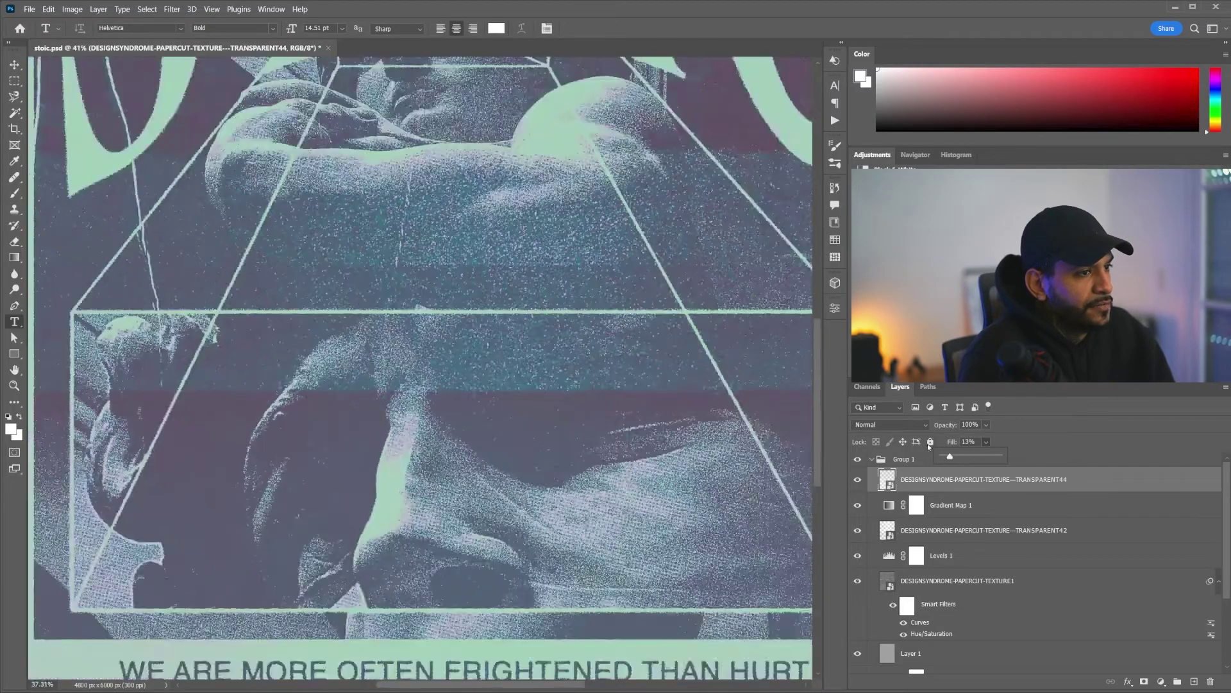
scroll(764, 431, "down", 3)
left_click(859, 482)
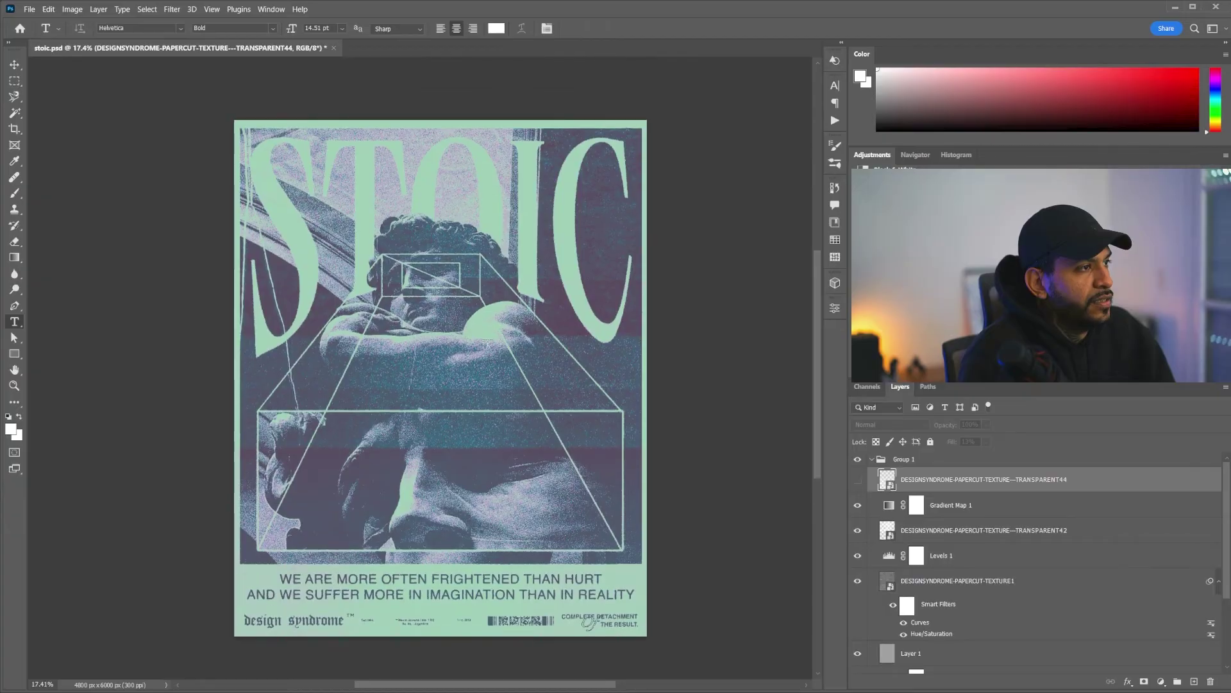
scroll(493, 405, "up", 3)
scroll(494, 405, "up", 2)
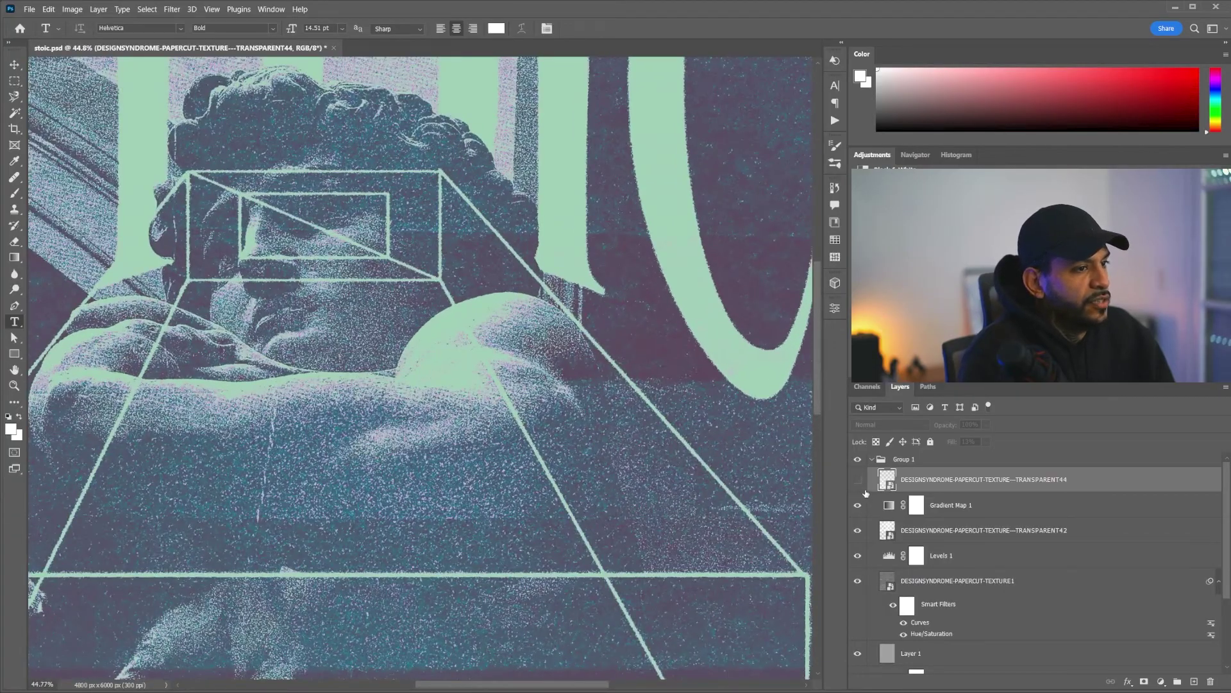
scroll(625, 410, "down", 2)
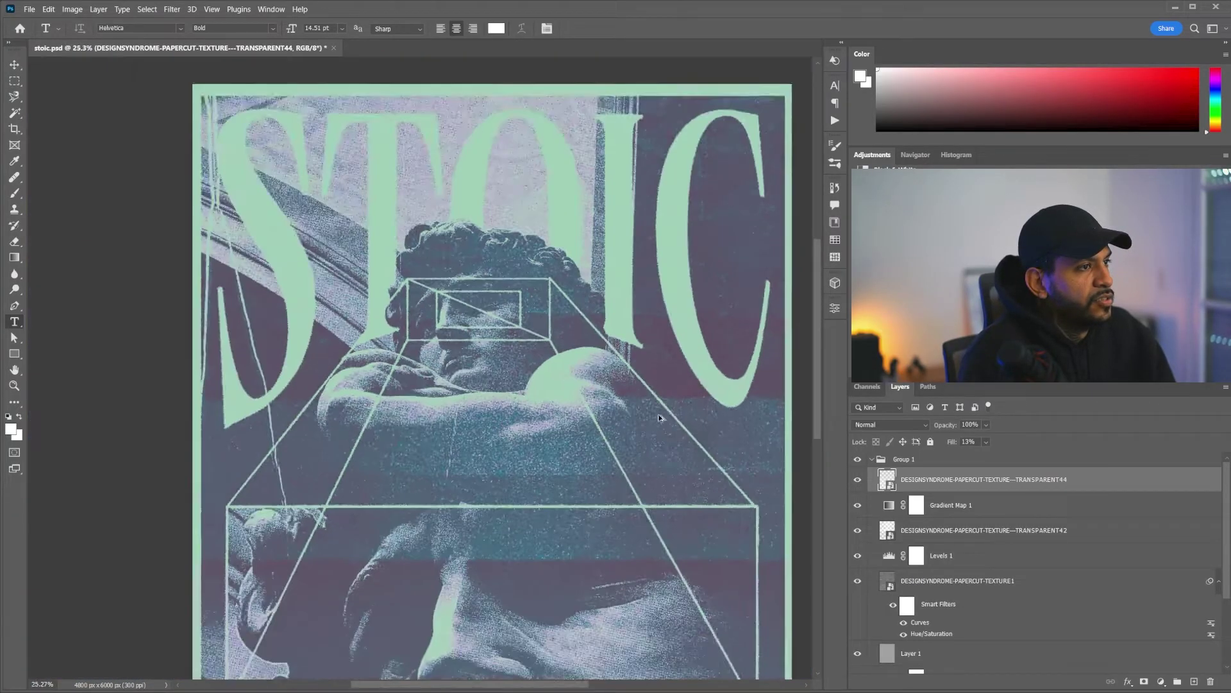
scroll(625, 409, "down", 1)
scroll(236, 401, "up", 3)
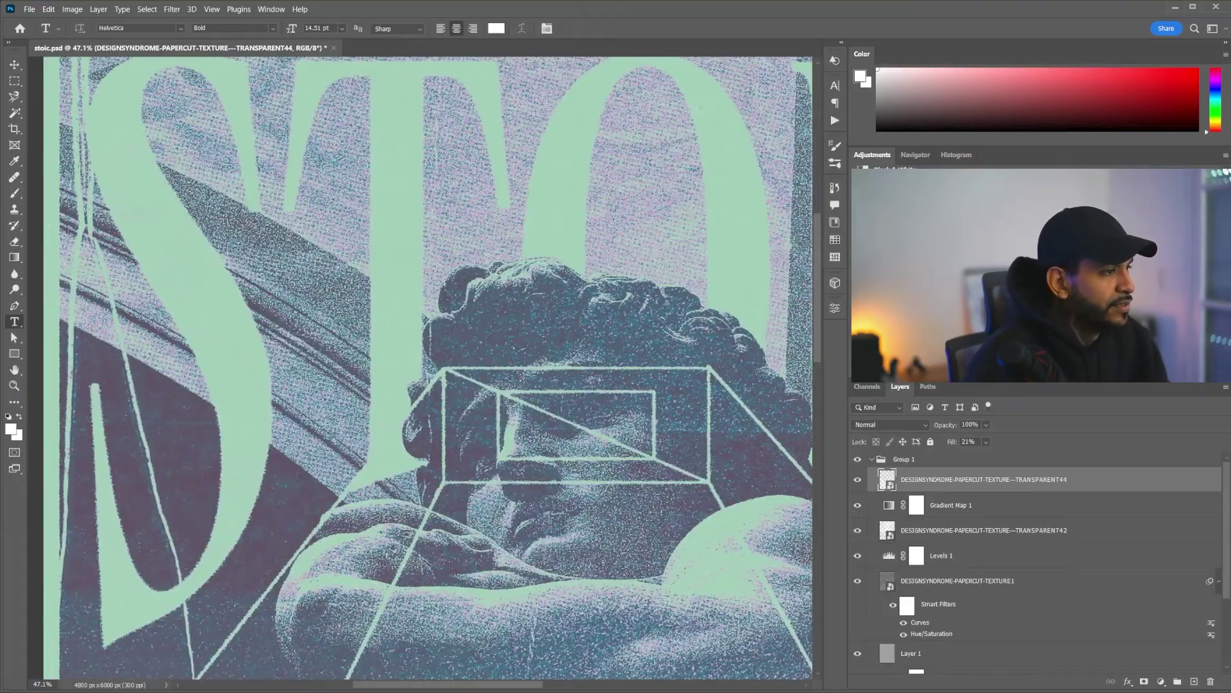